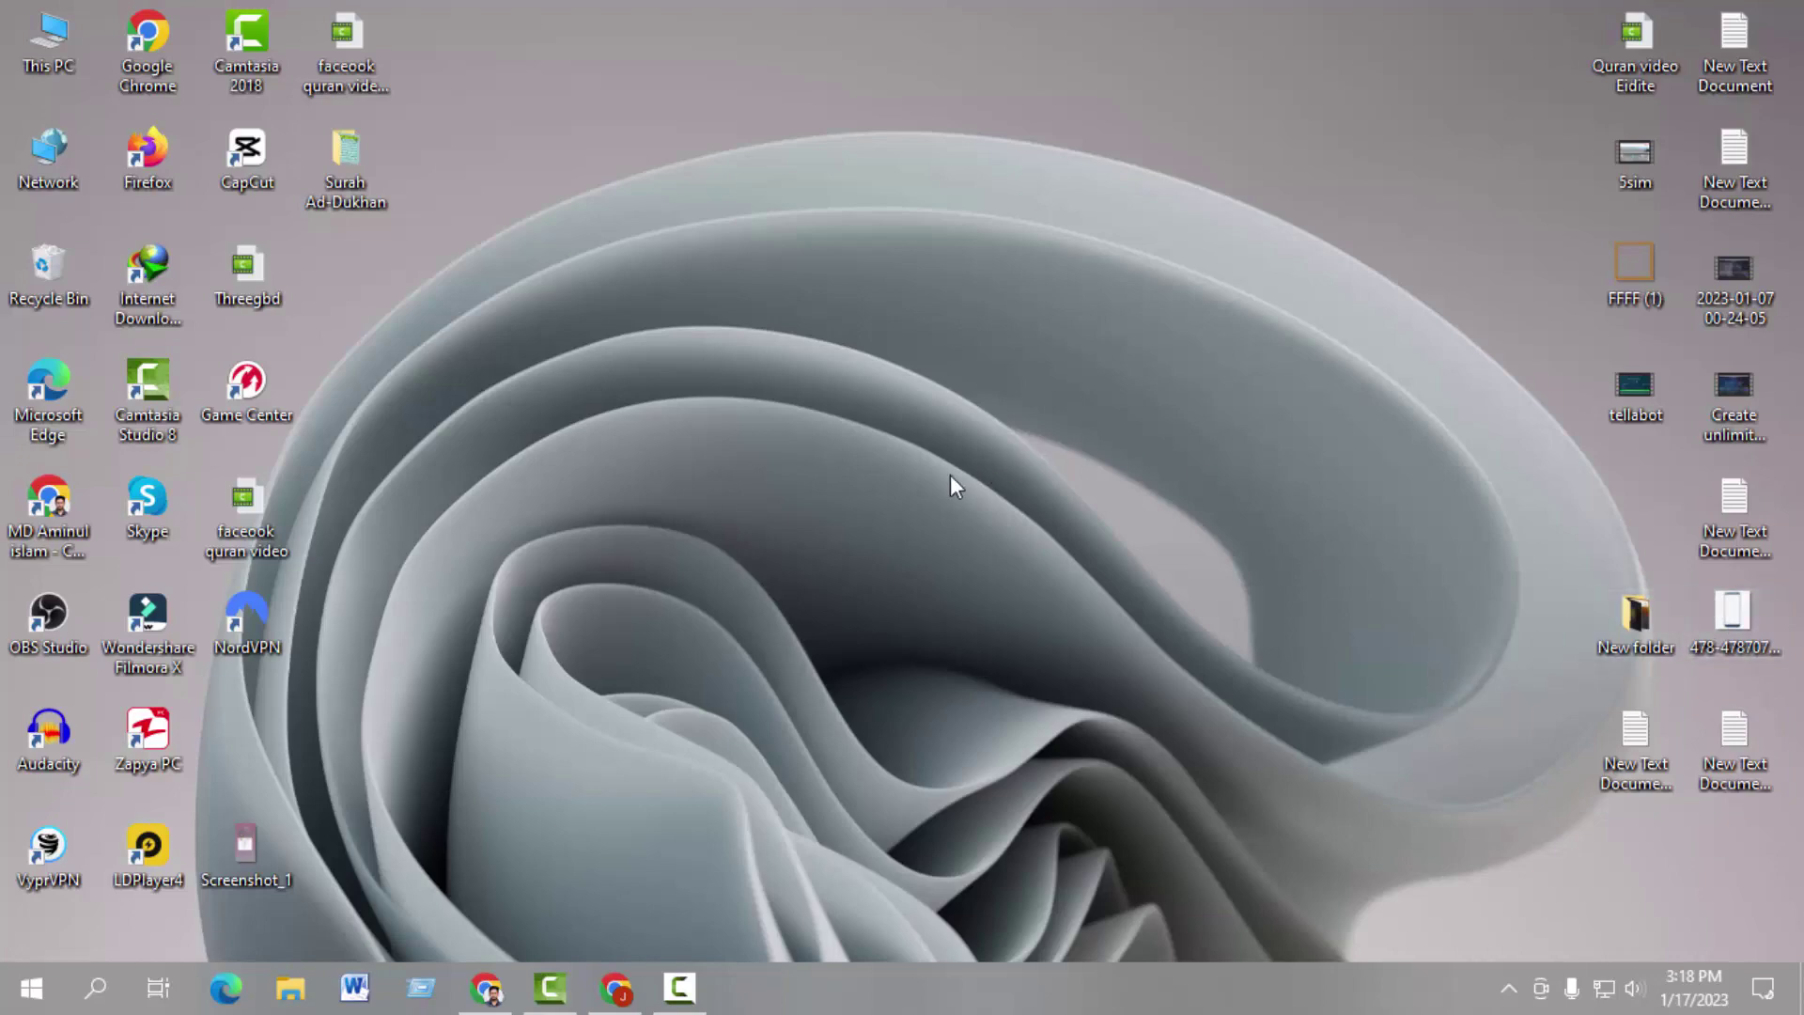
Switch to Chrome, search Google for "obs" and go to the Download page of obsproject.com.
click(485, 986)
click(1237, 35)
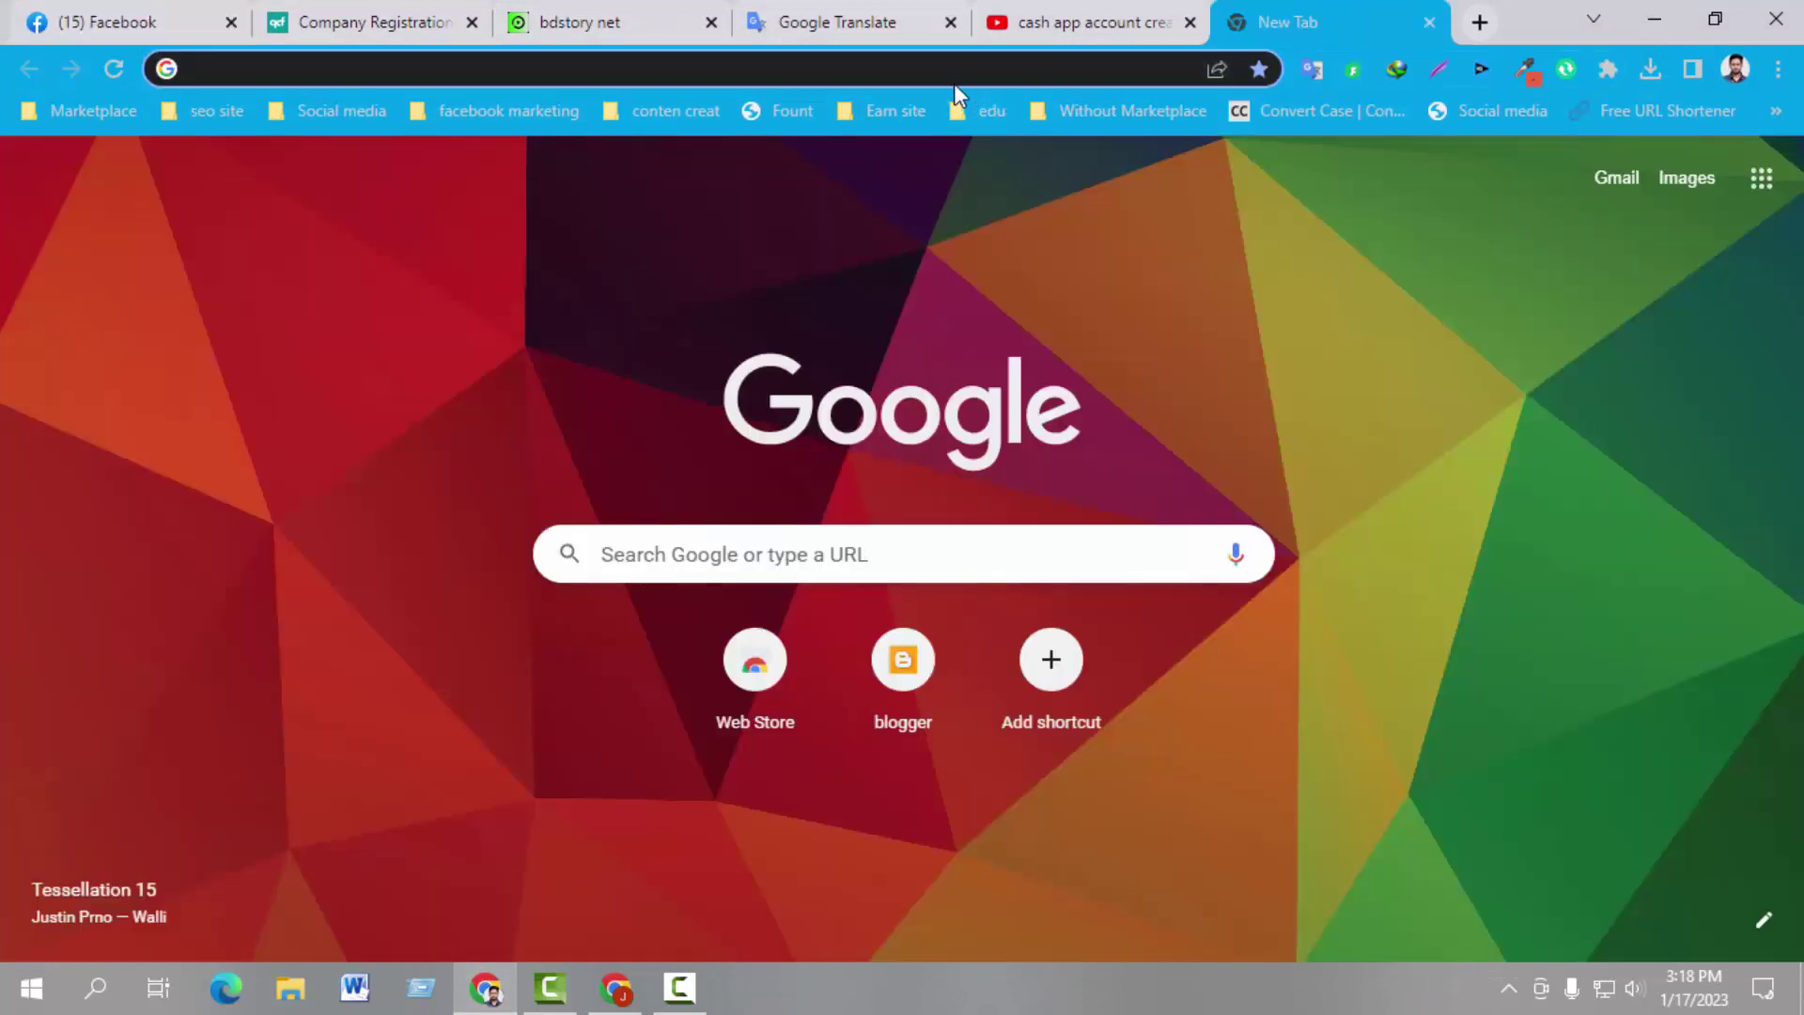
click(951, 77)
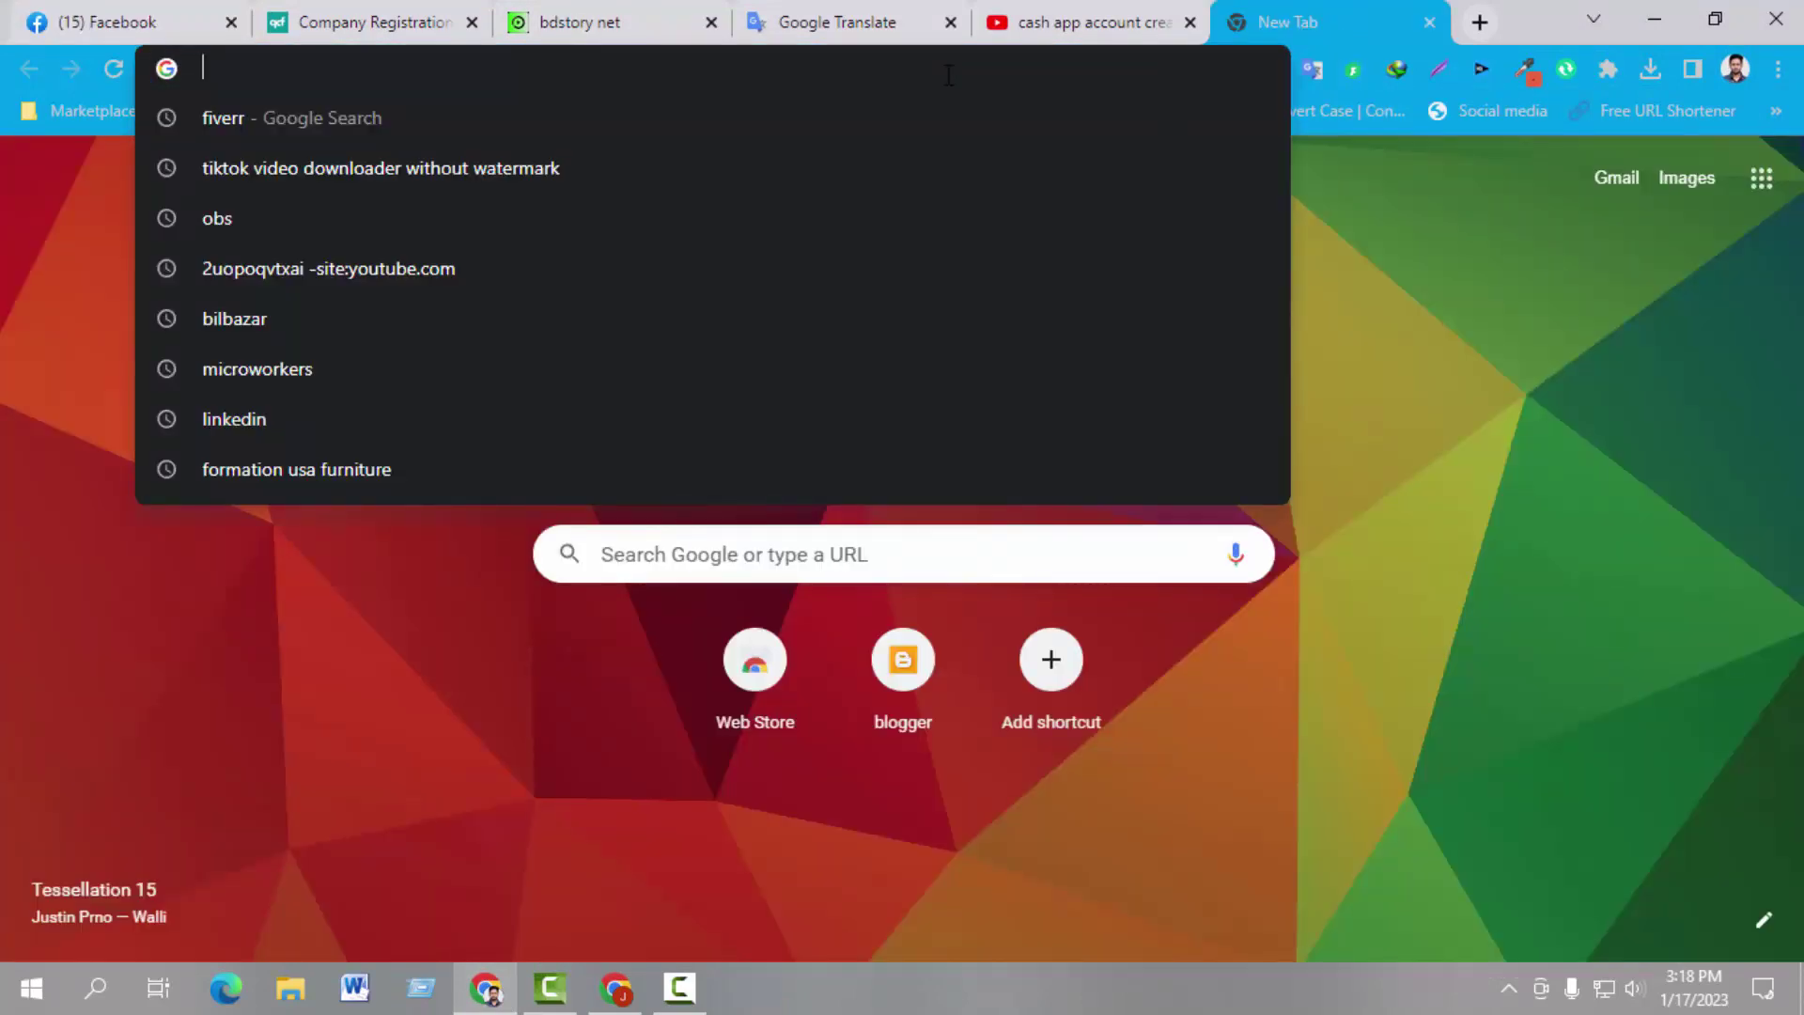
click(191, 216)
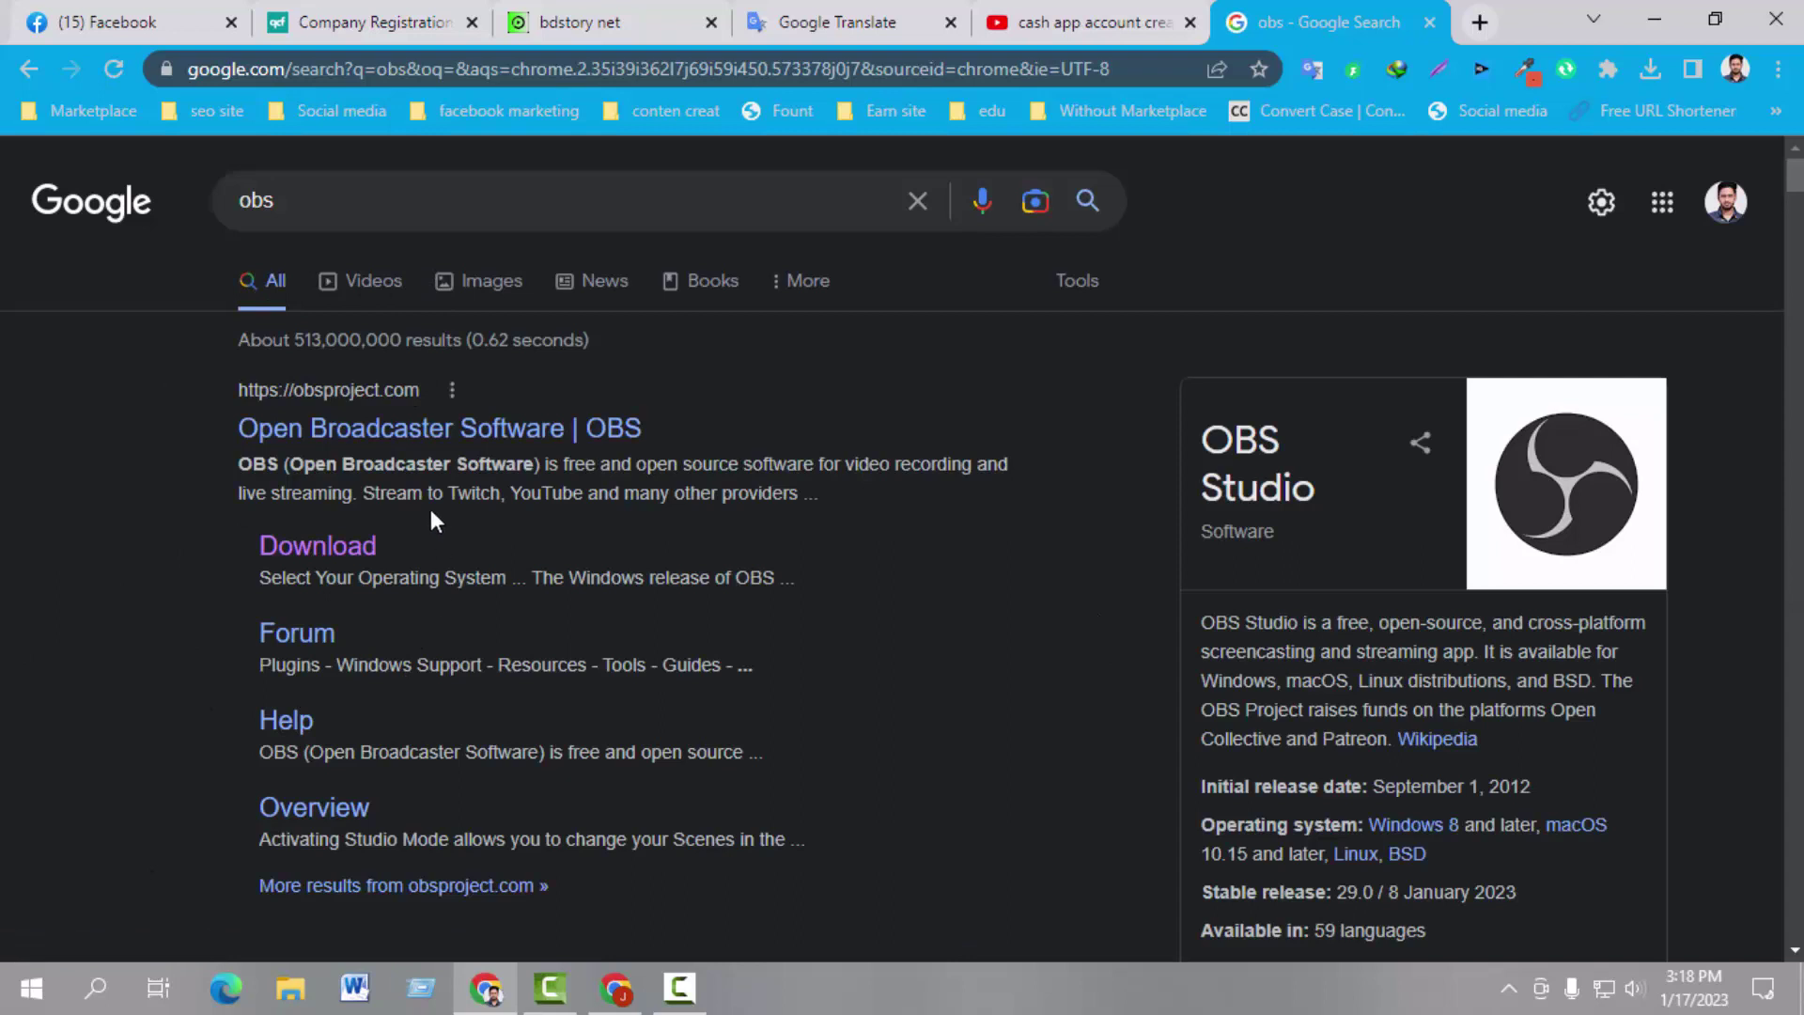
click(330, 547)
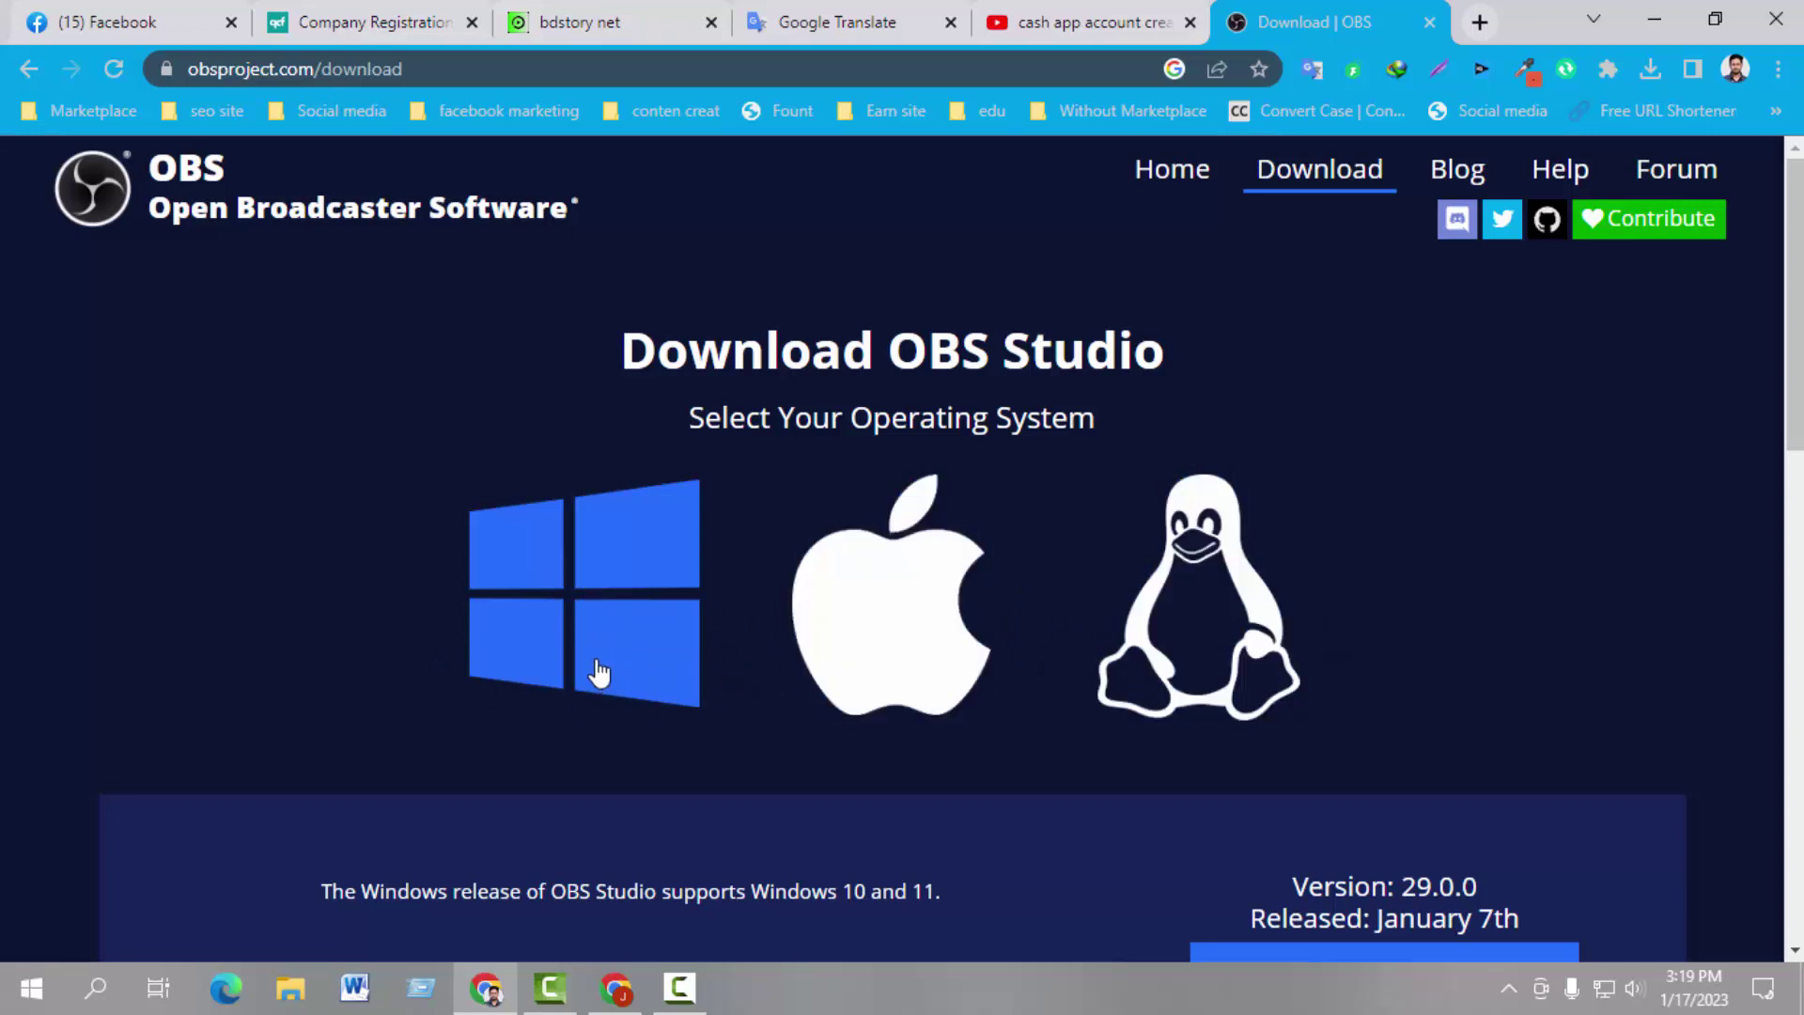
Request the Windows installer of OBS Studio, cancel the download and dismiss the download manager's exception dialog.
scroll(611, 648, down, 4)
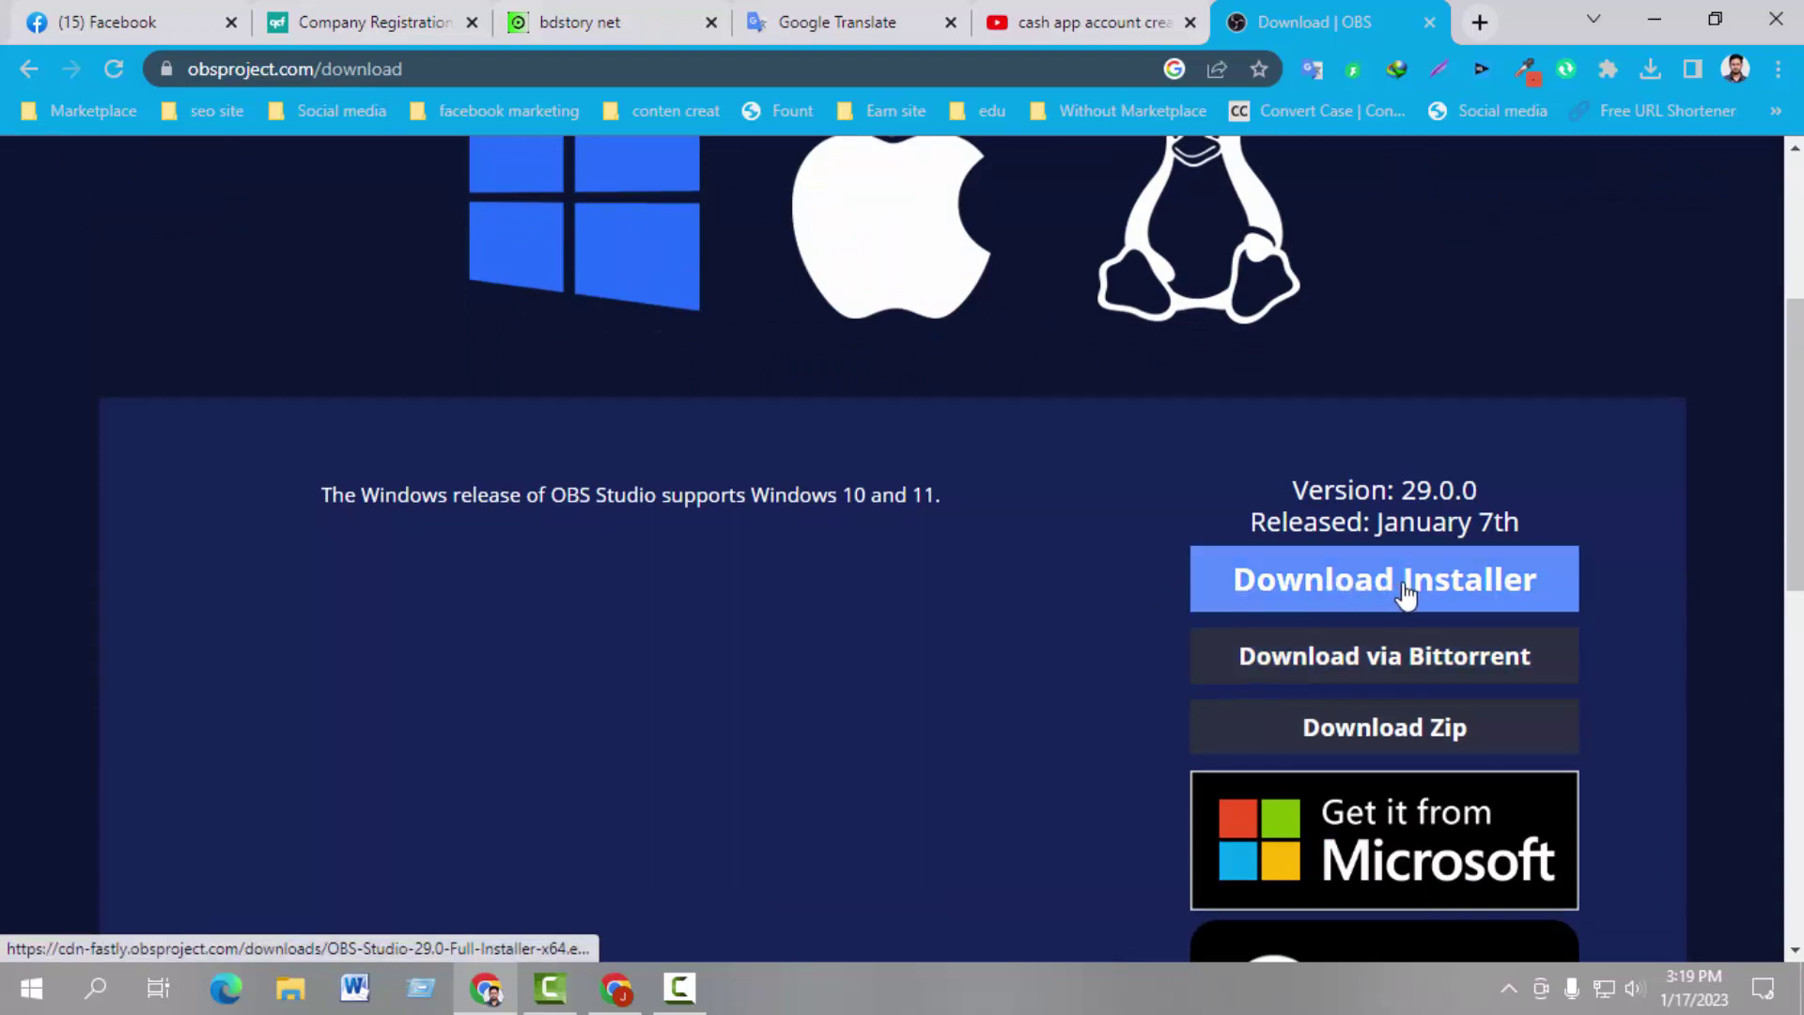
click(1301, 610)
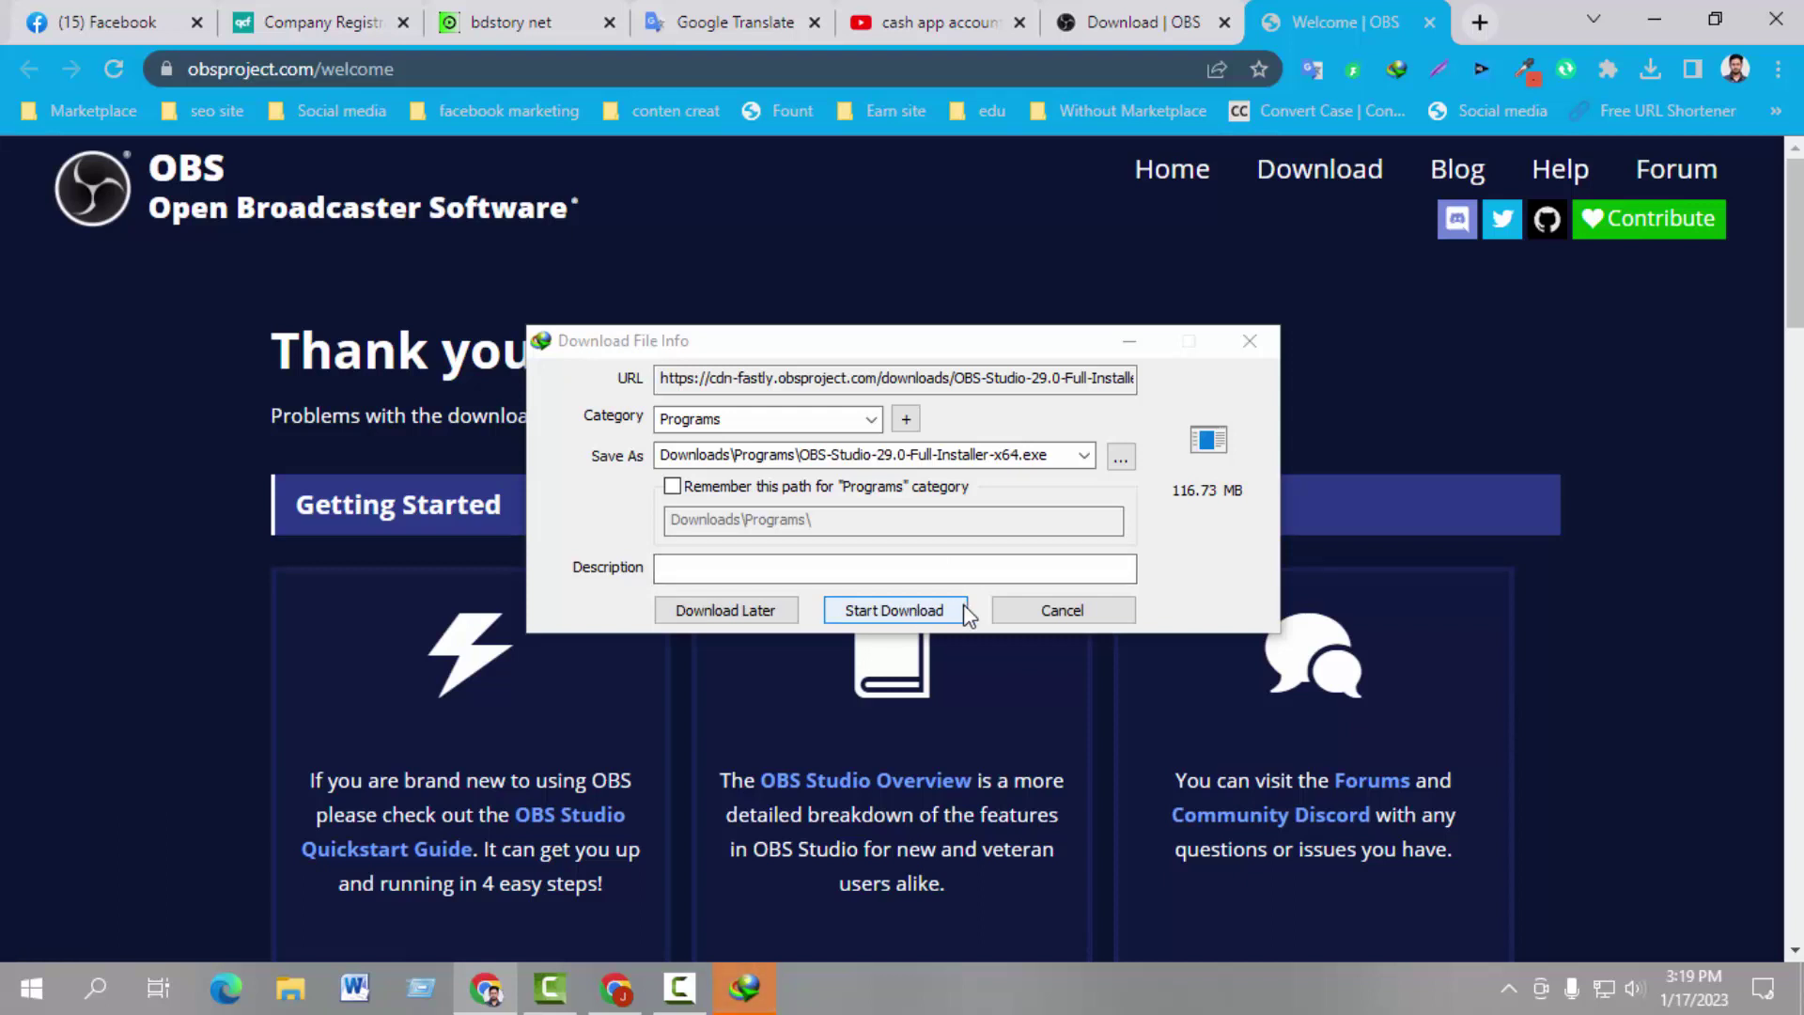
click(1054, 616)
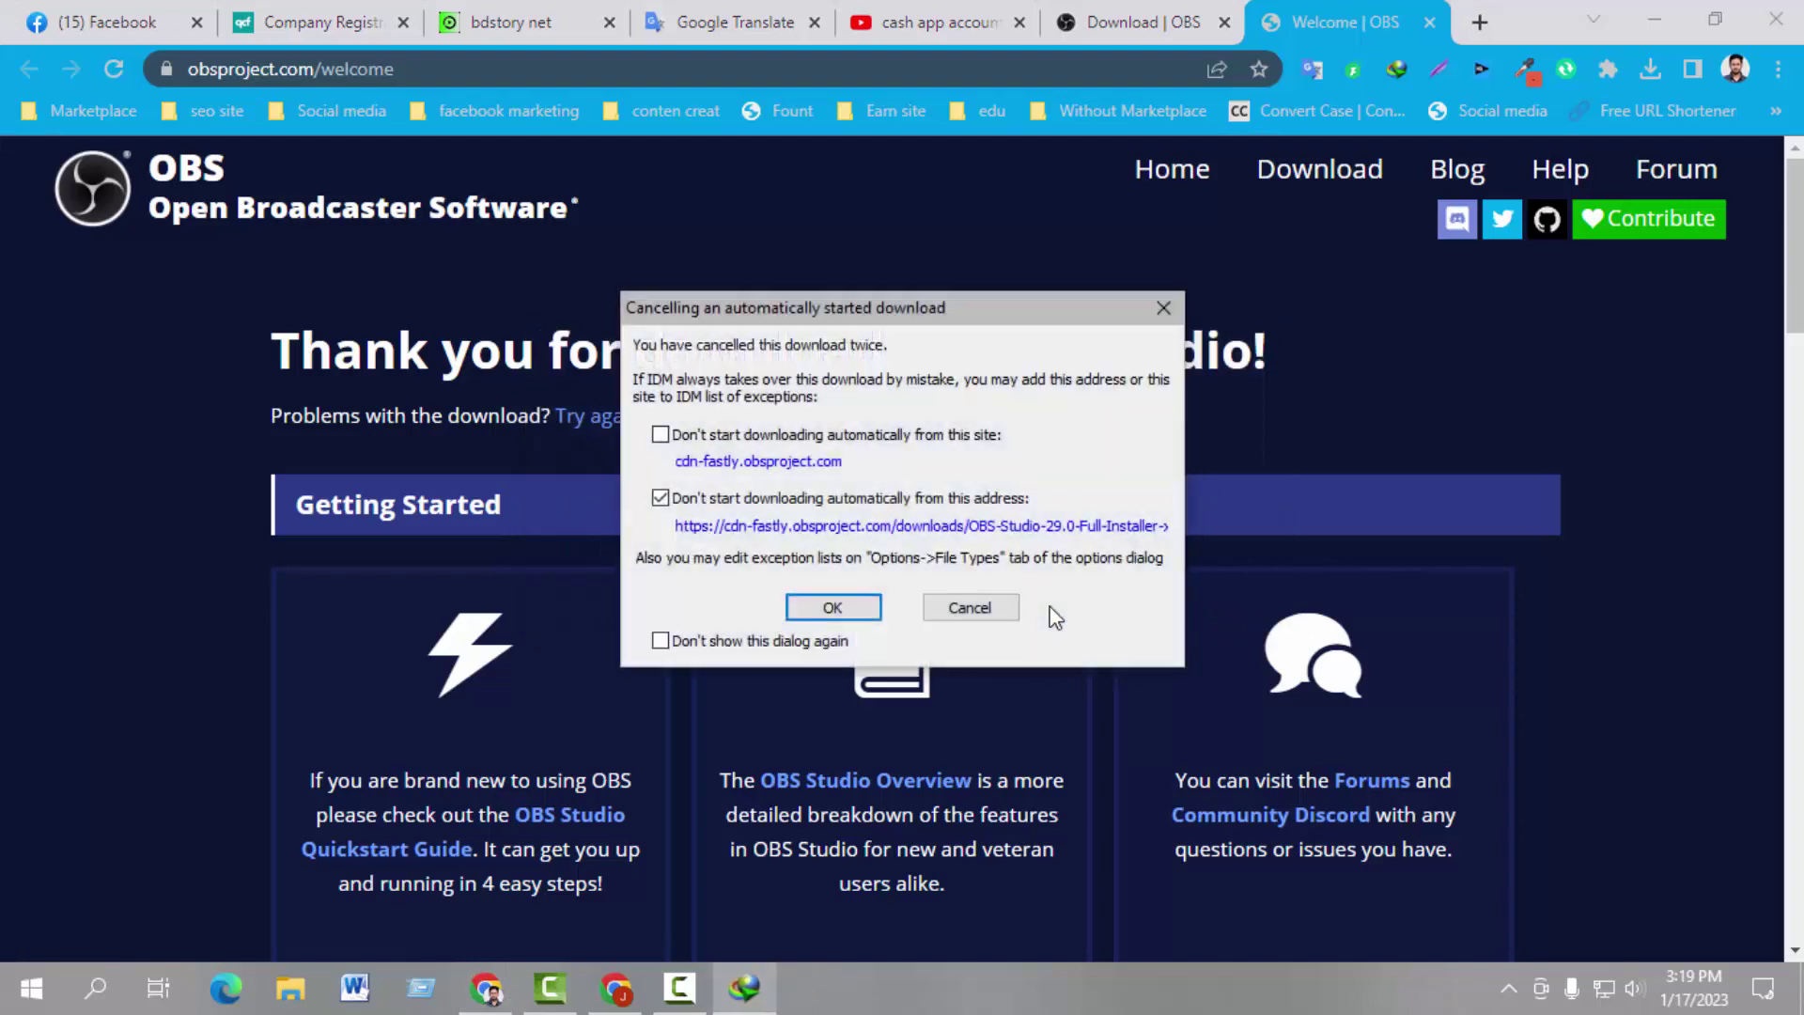
click(1163, 308)
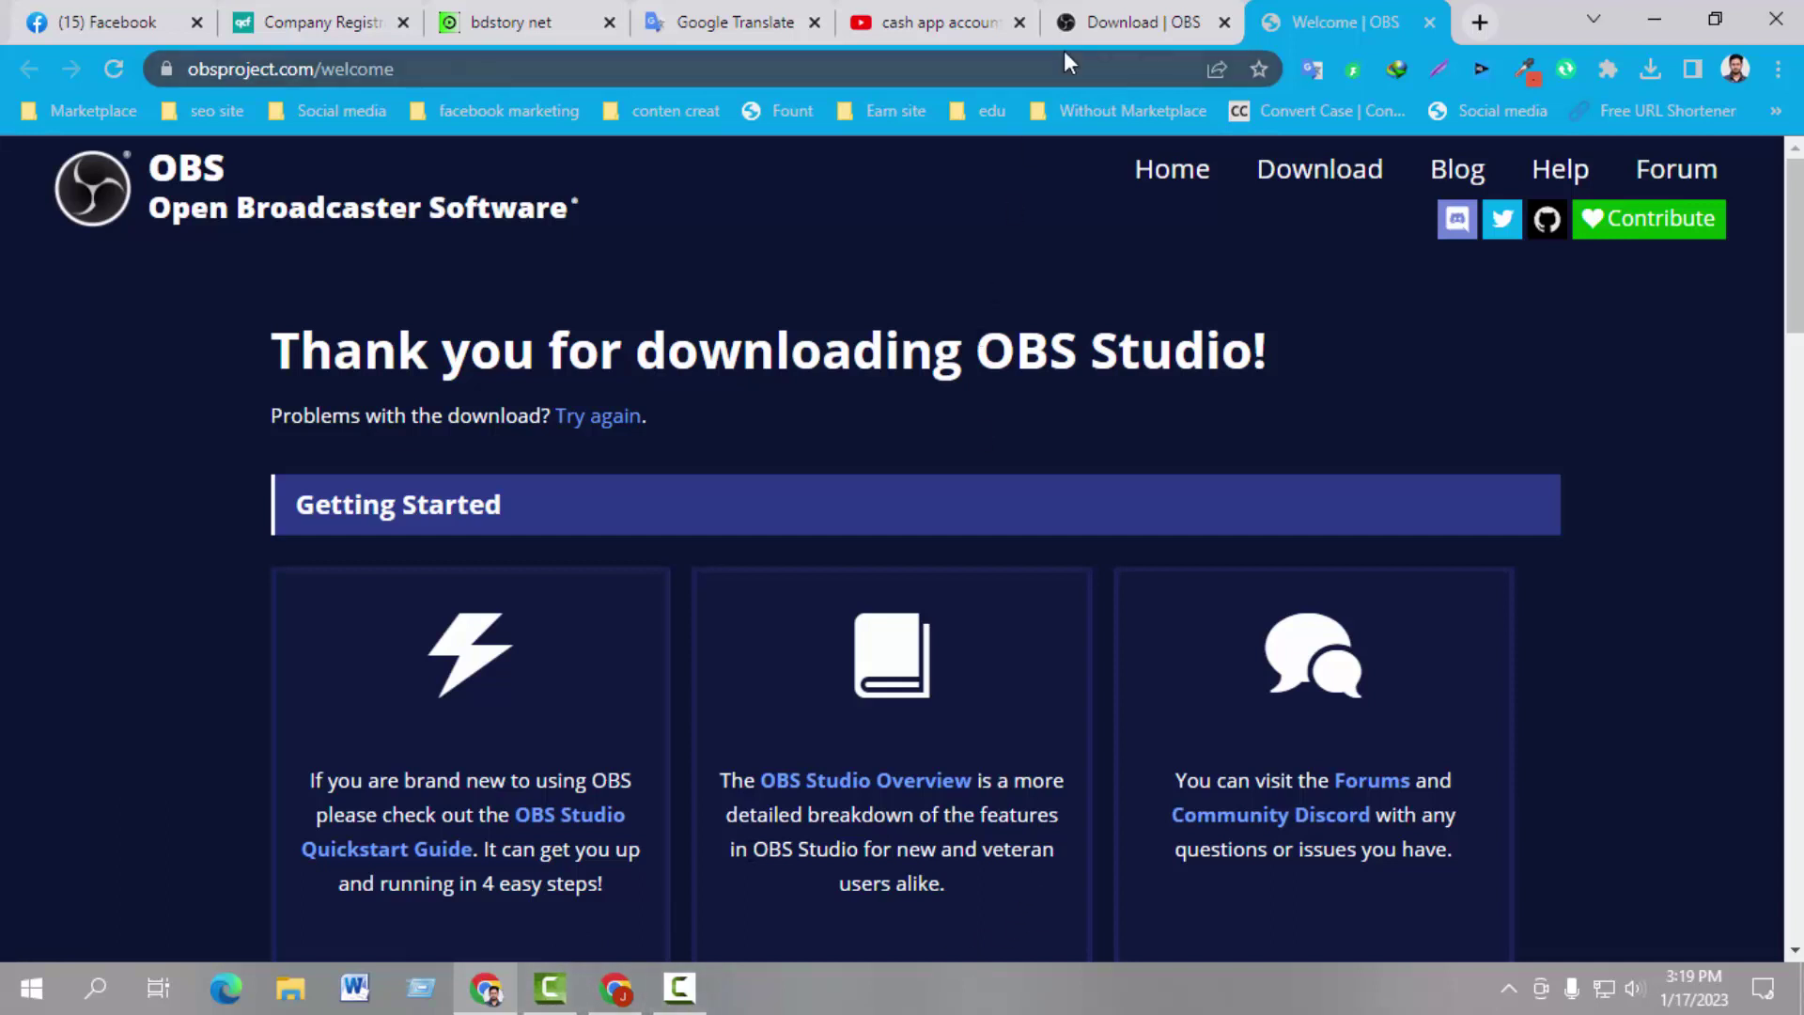
Minimize the browser and launch OBS Studio from the desktop.
mouse_move(1095, 13)
click(1655, 19)
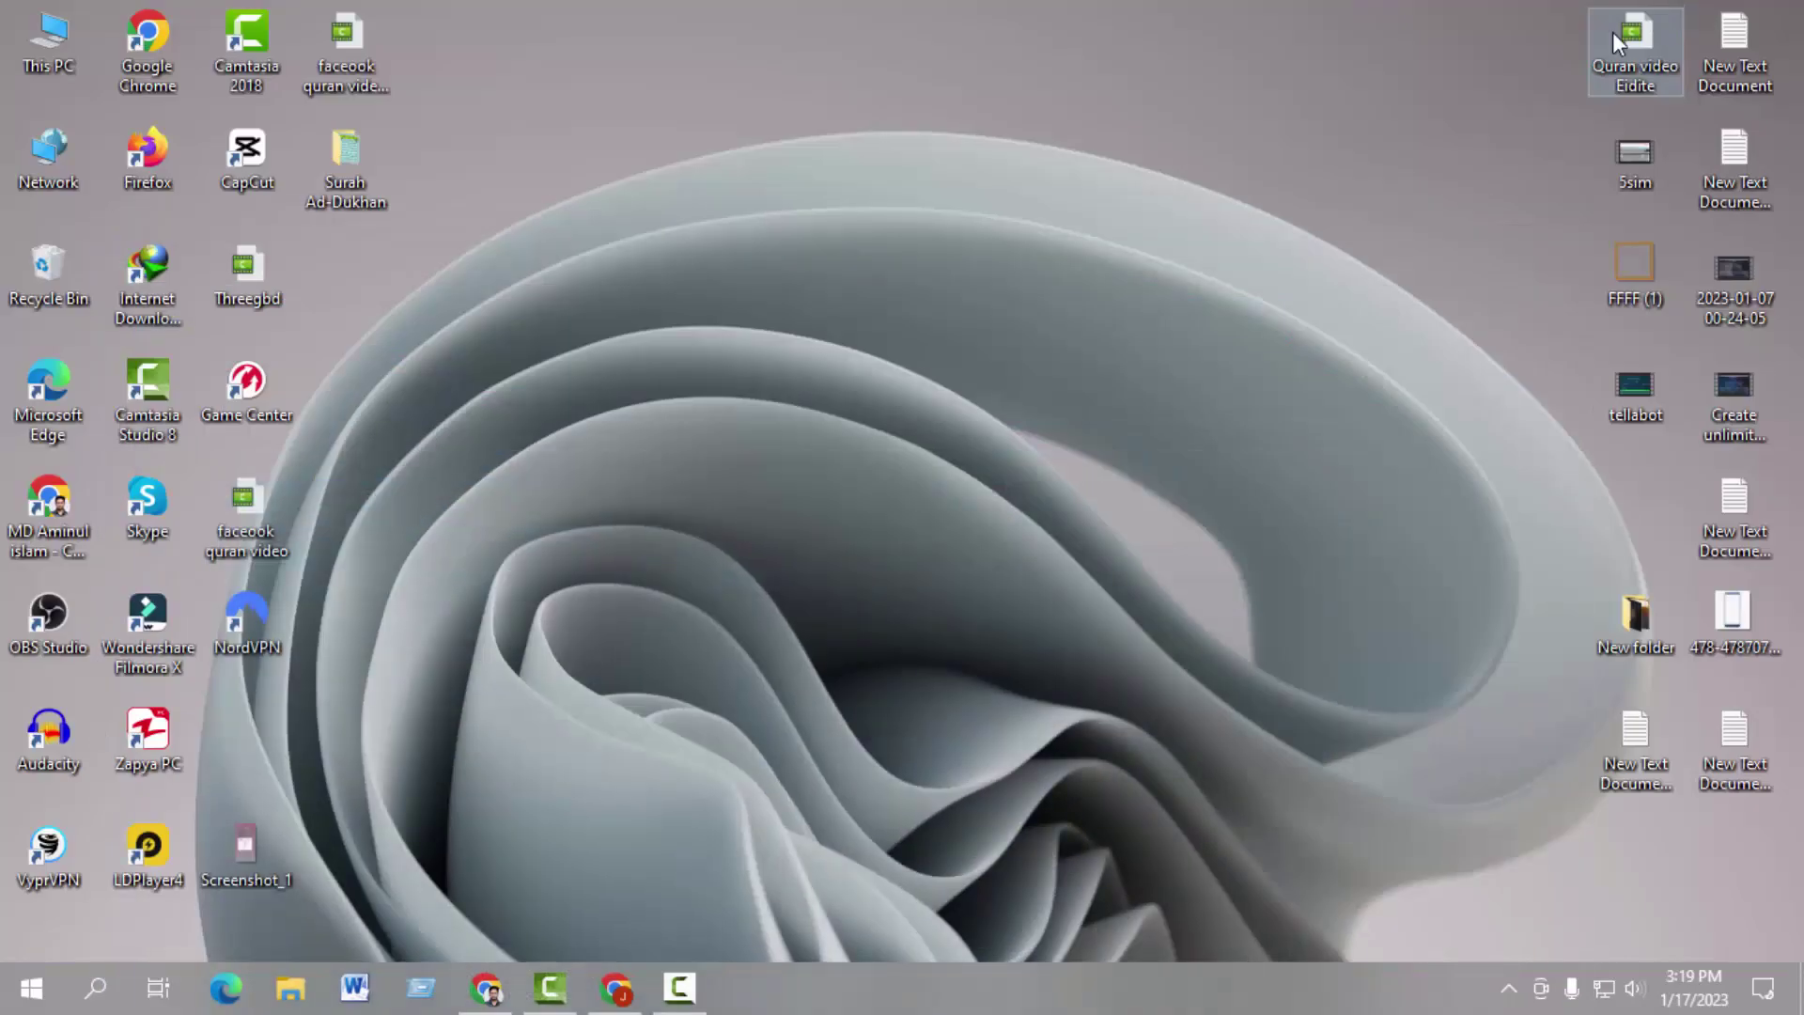
double_click(49, 628)
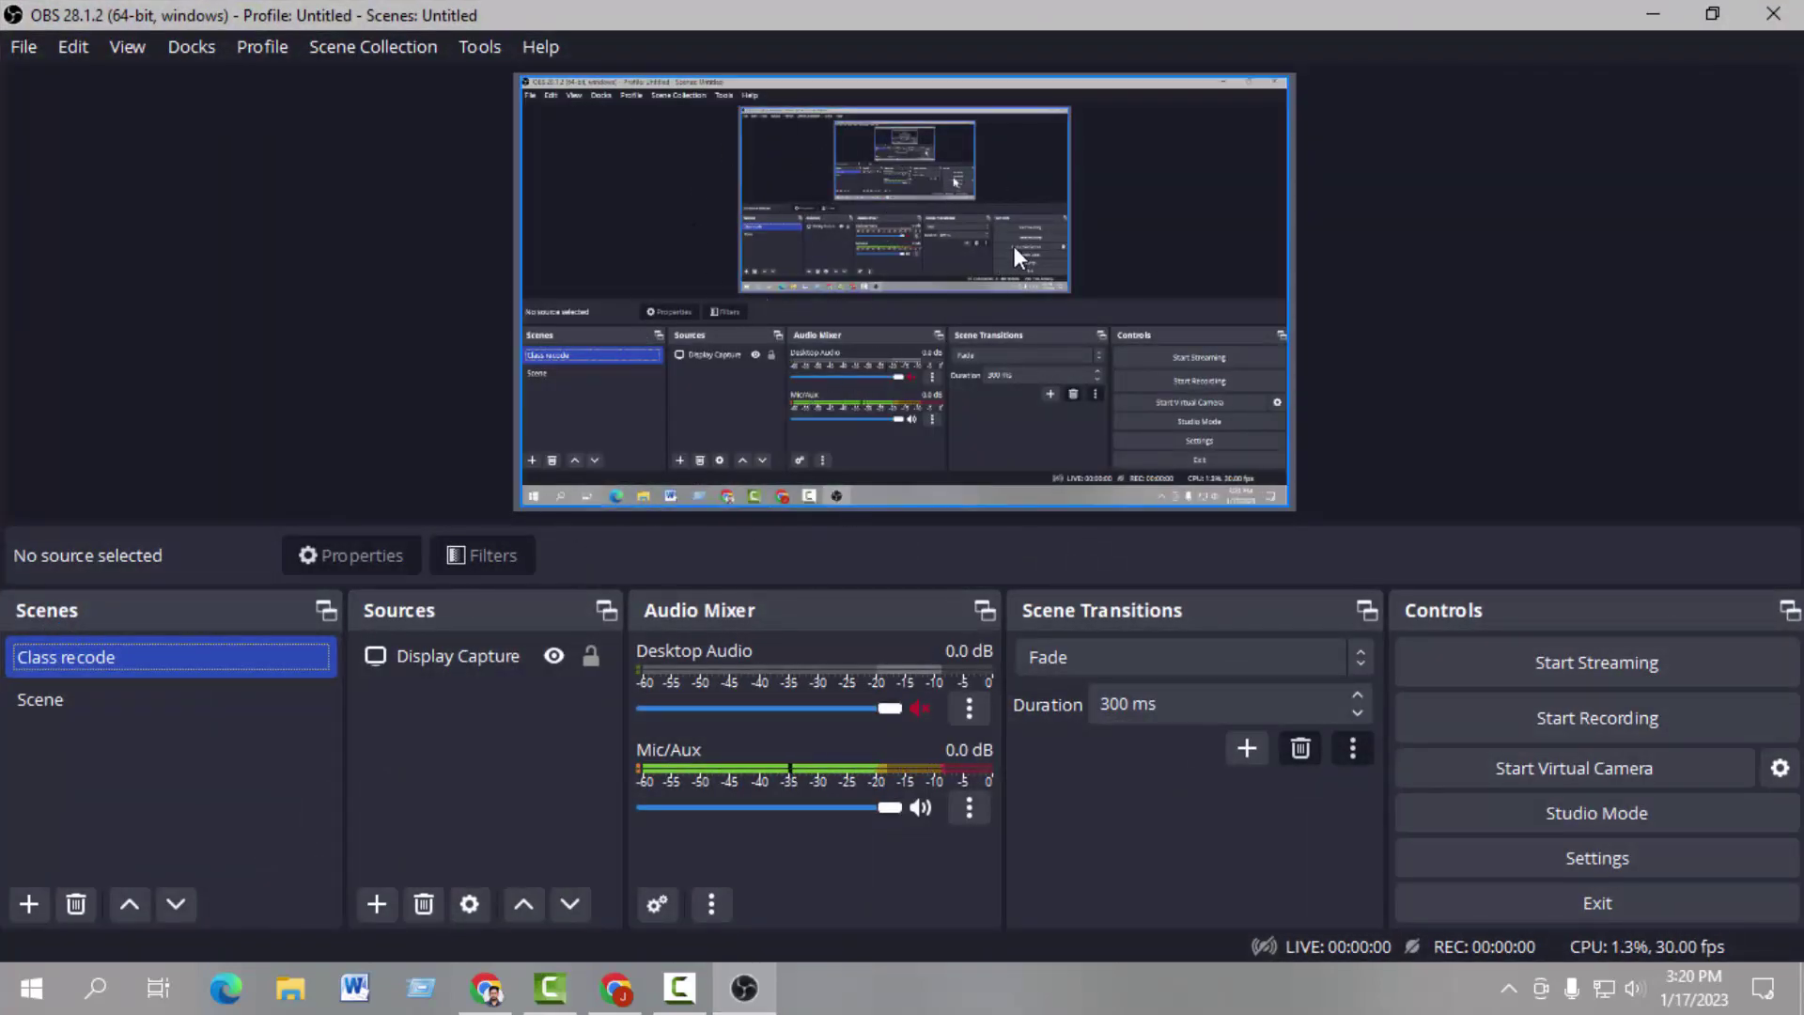
Remove the Display Capture source from the Class recode scene.
click(515, 656)
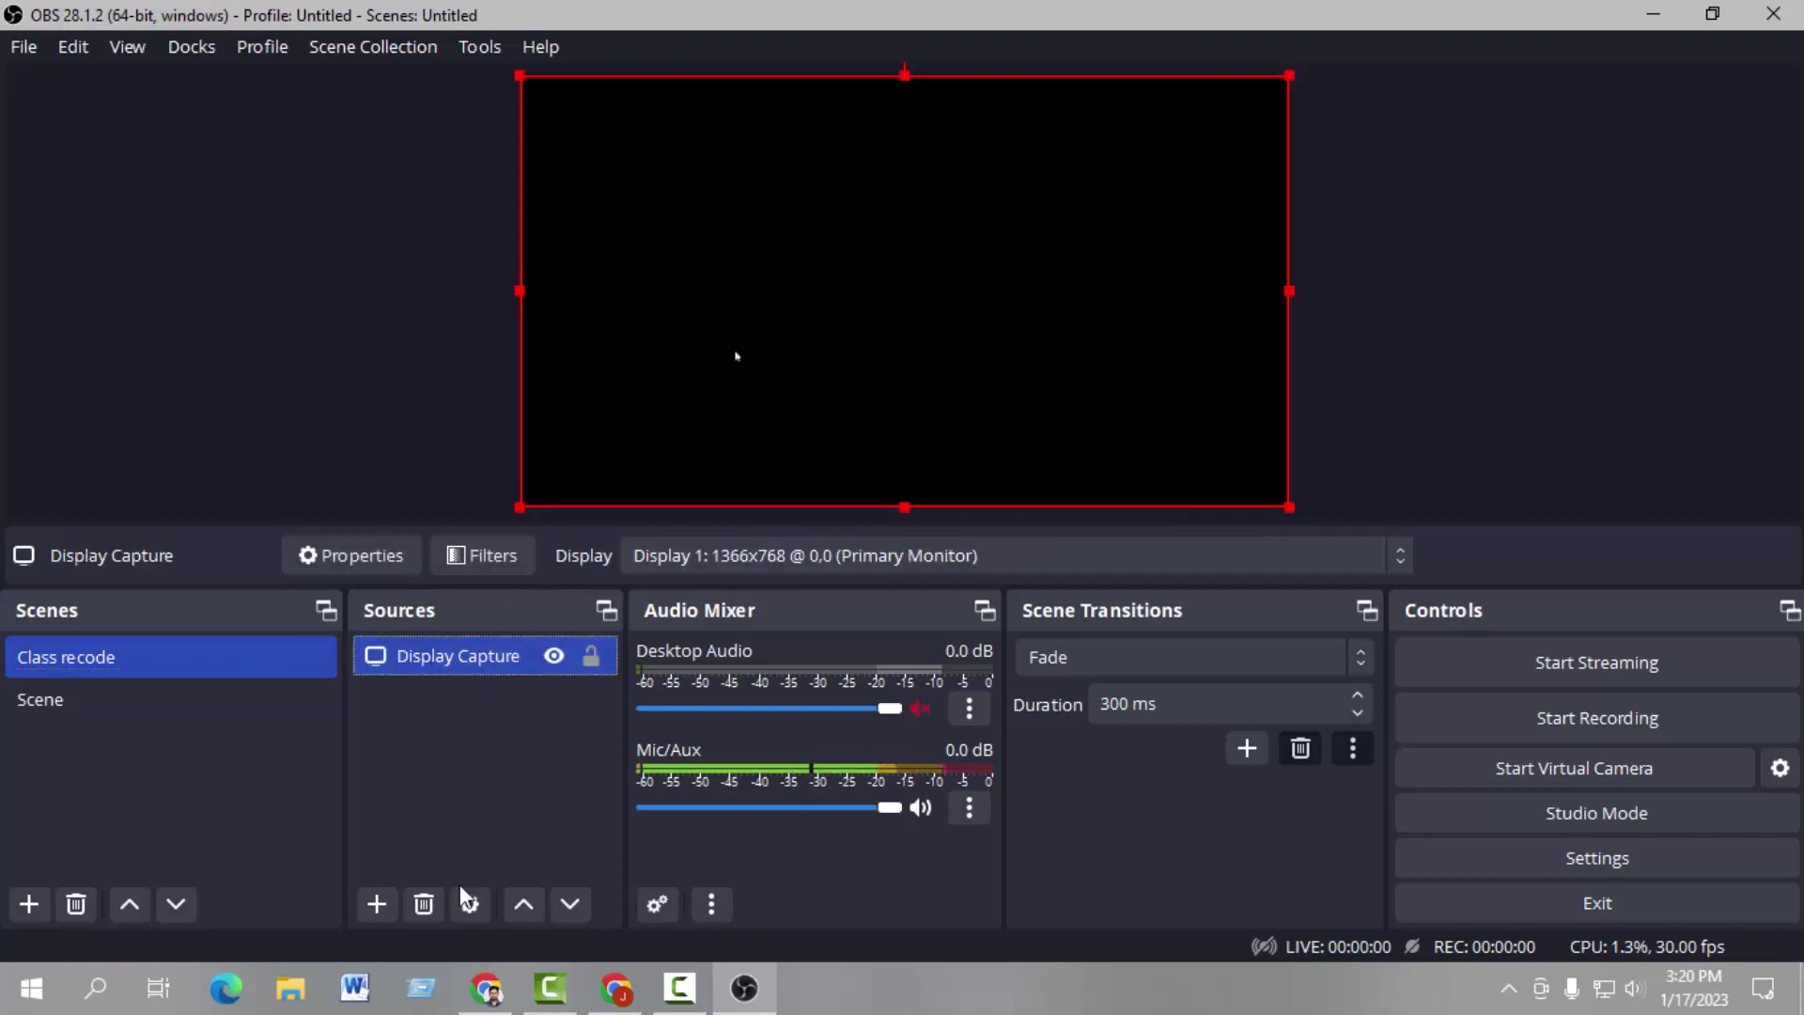
click(424, 904)
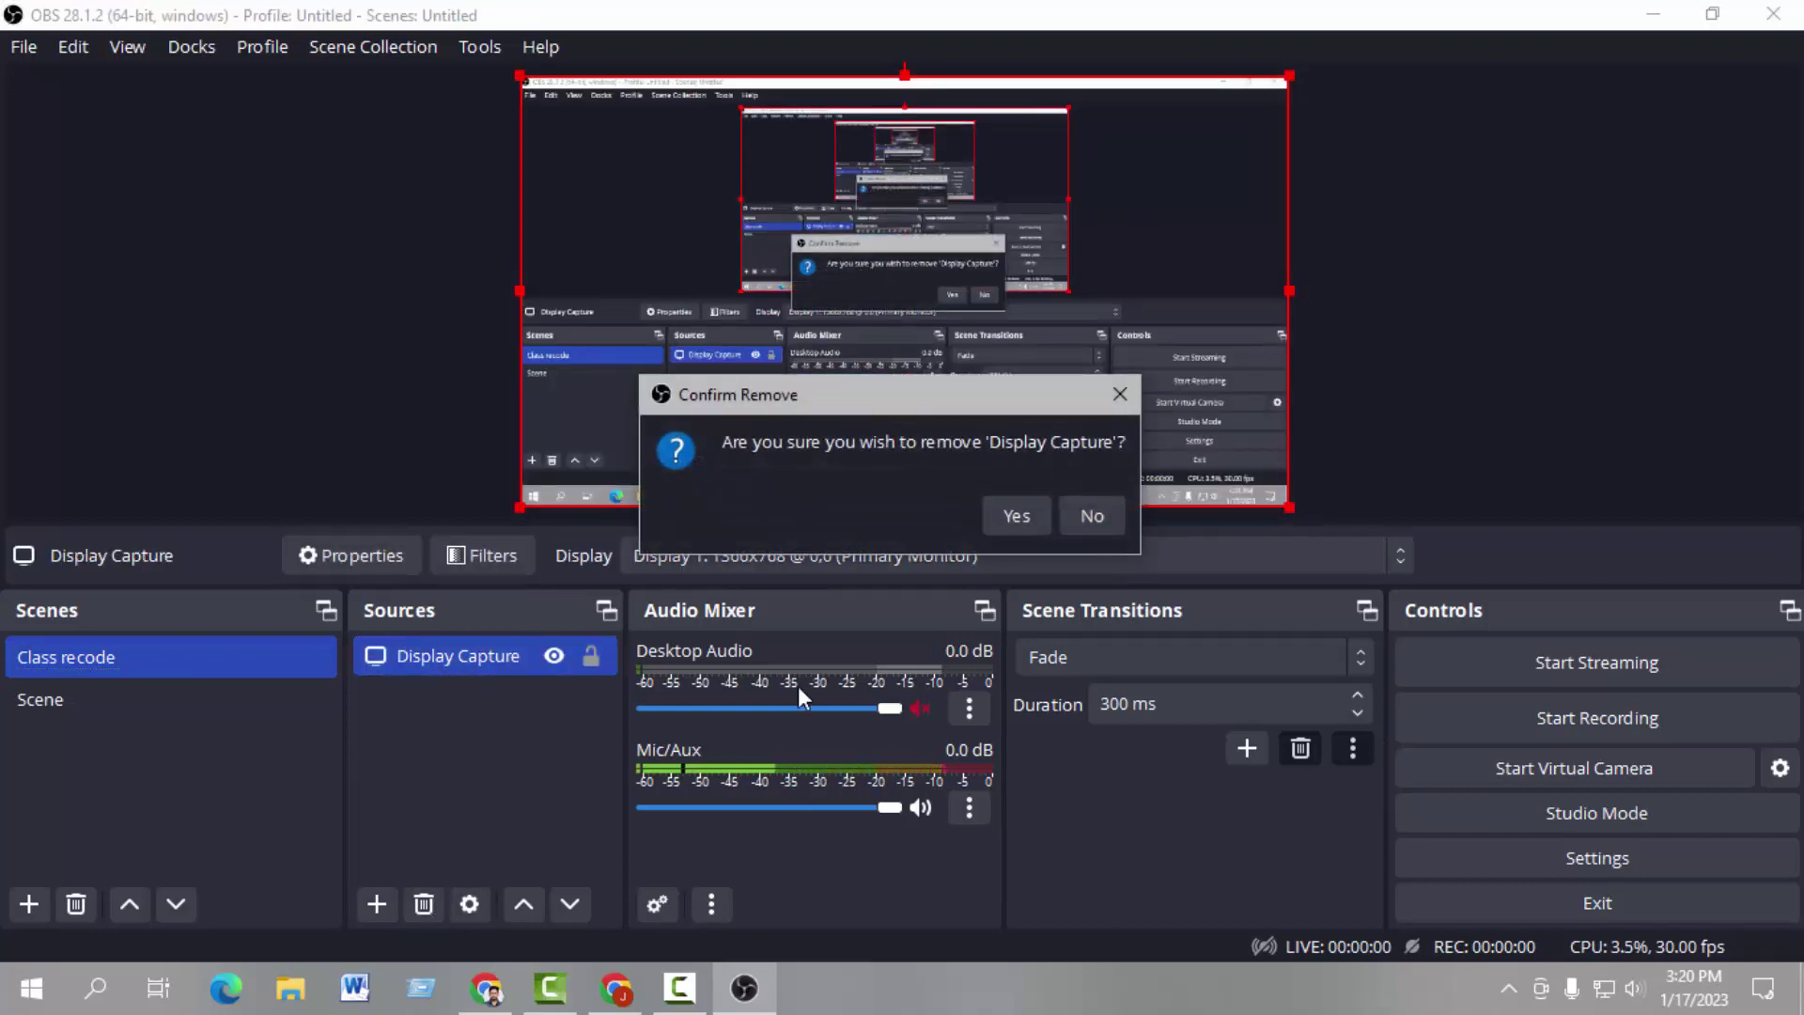
click(1018, 516)
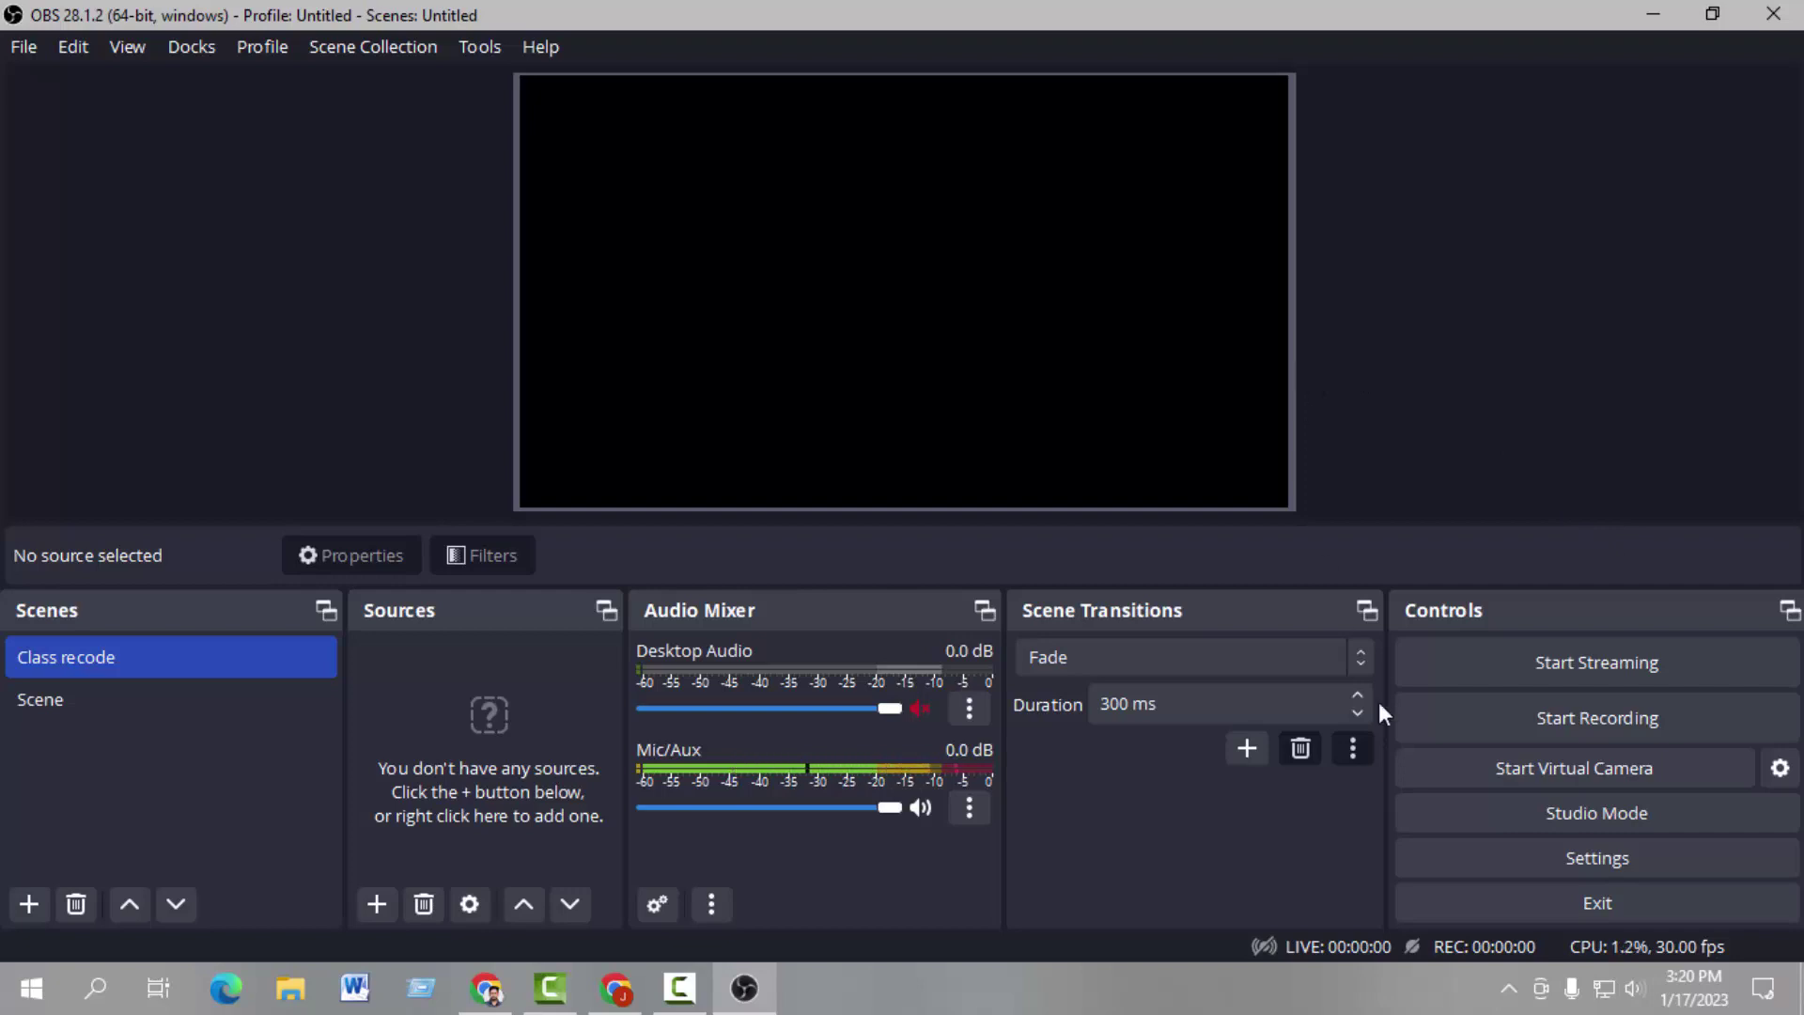
Examine the base resolution choices and the common FPS values in the video settings.
click(1538, 863)
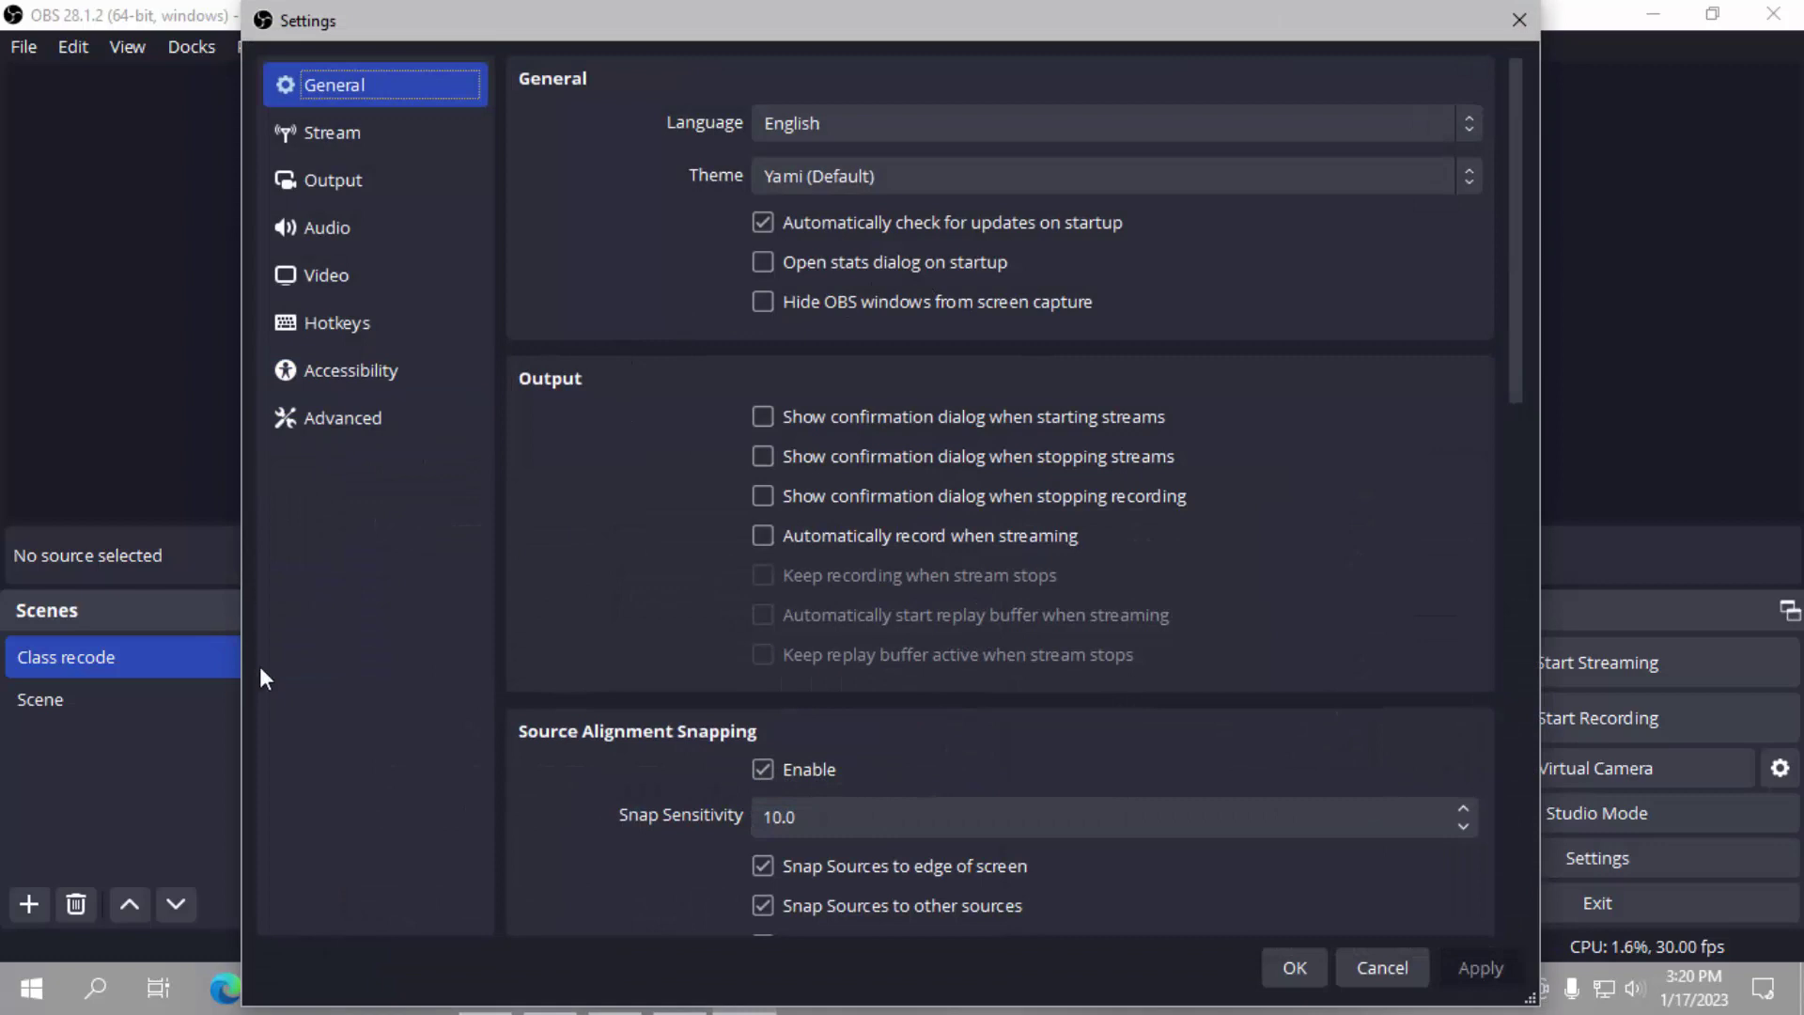
click(310, 287)
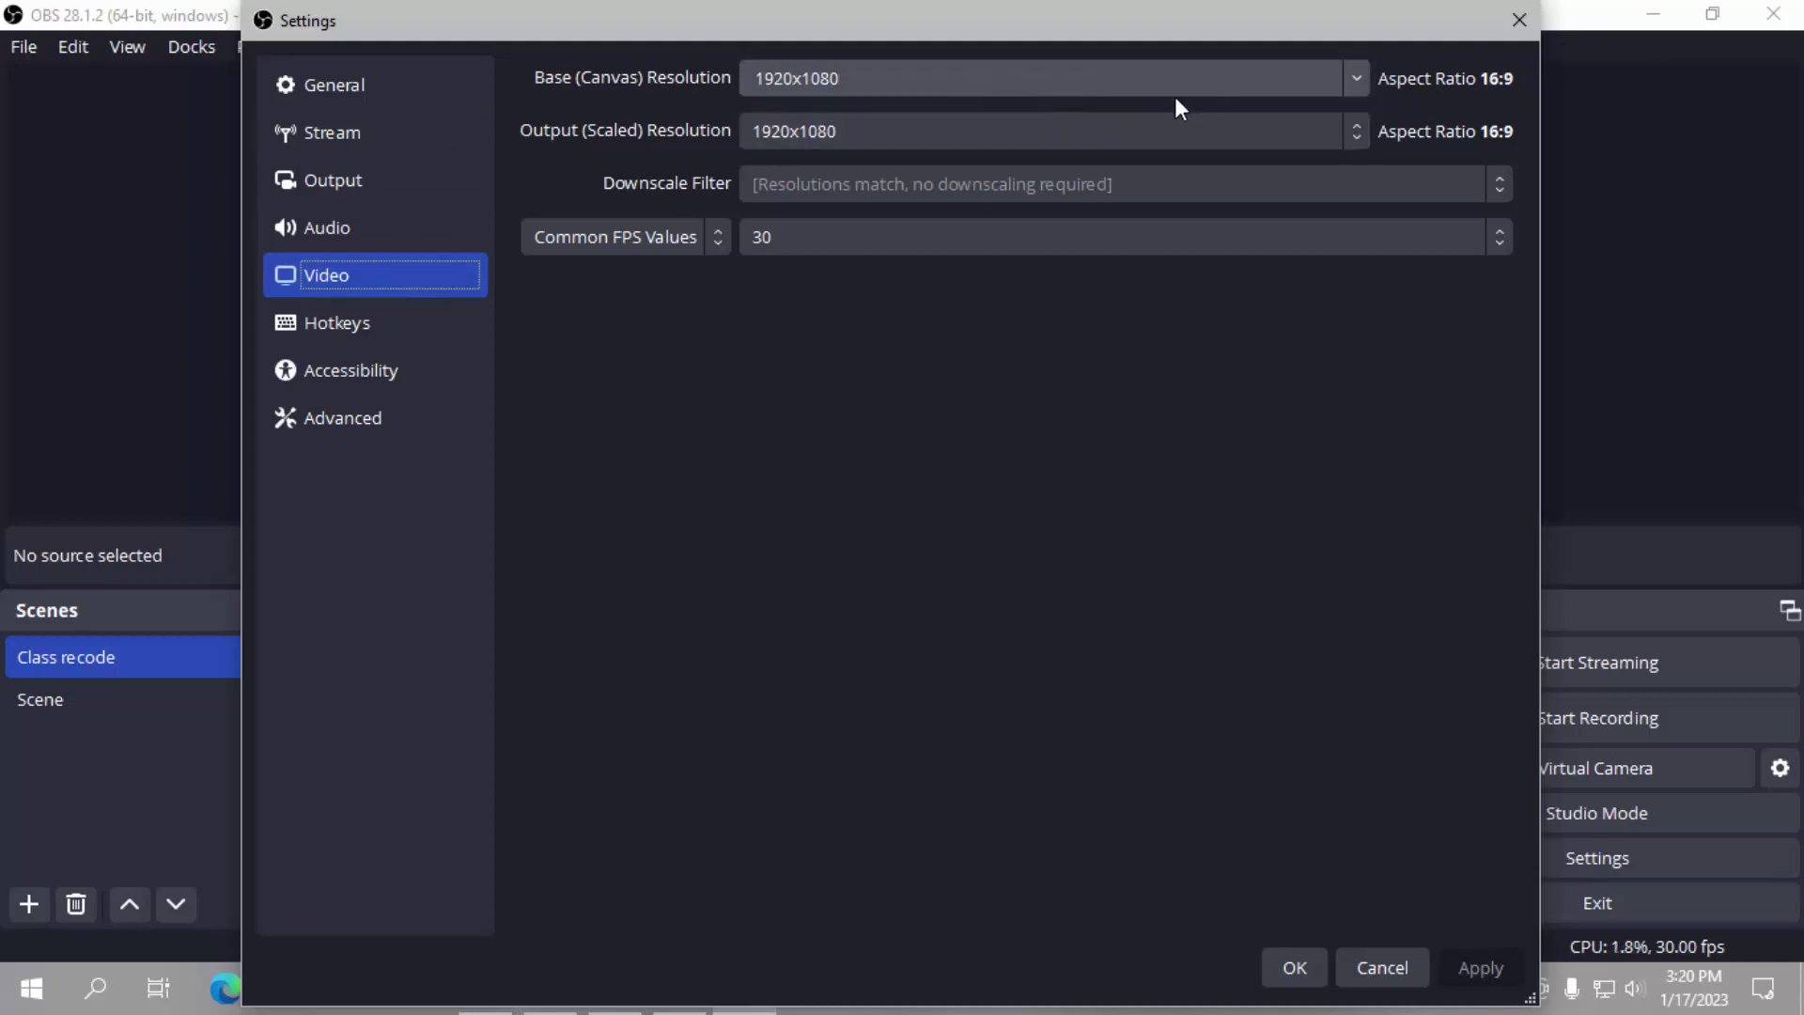
click(1315, 78)
click(1355, 79)
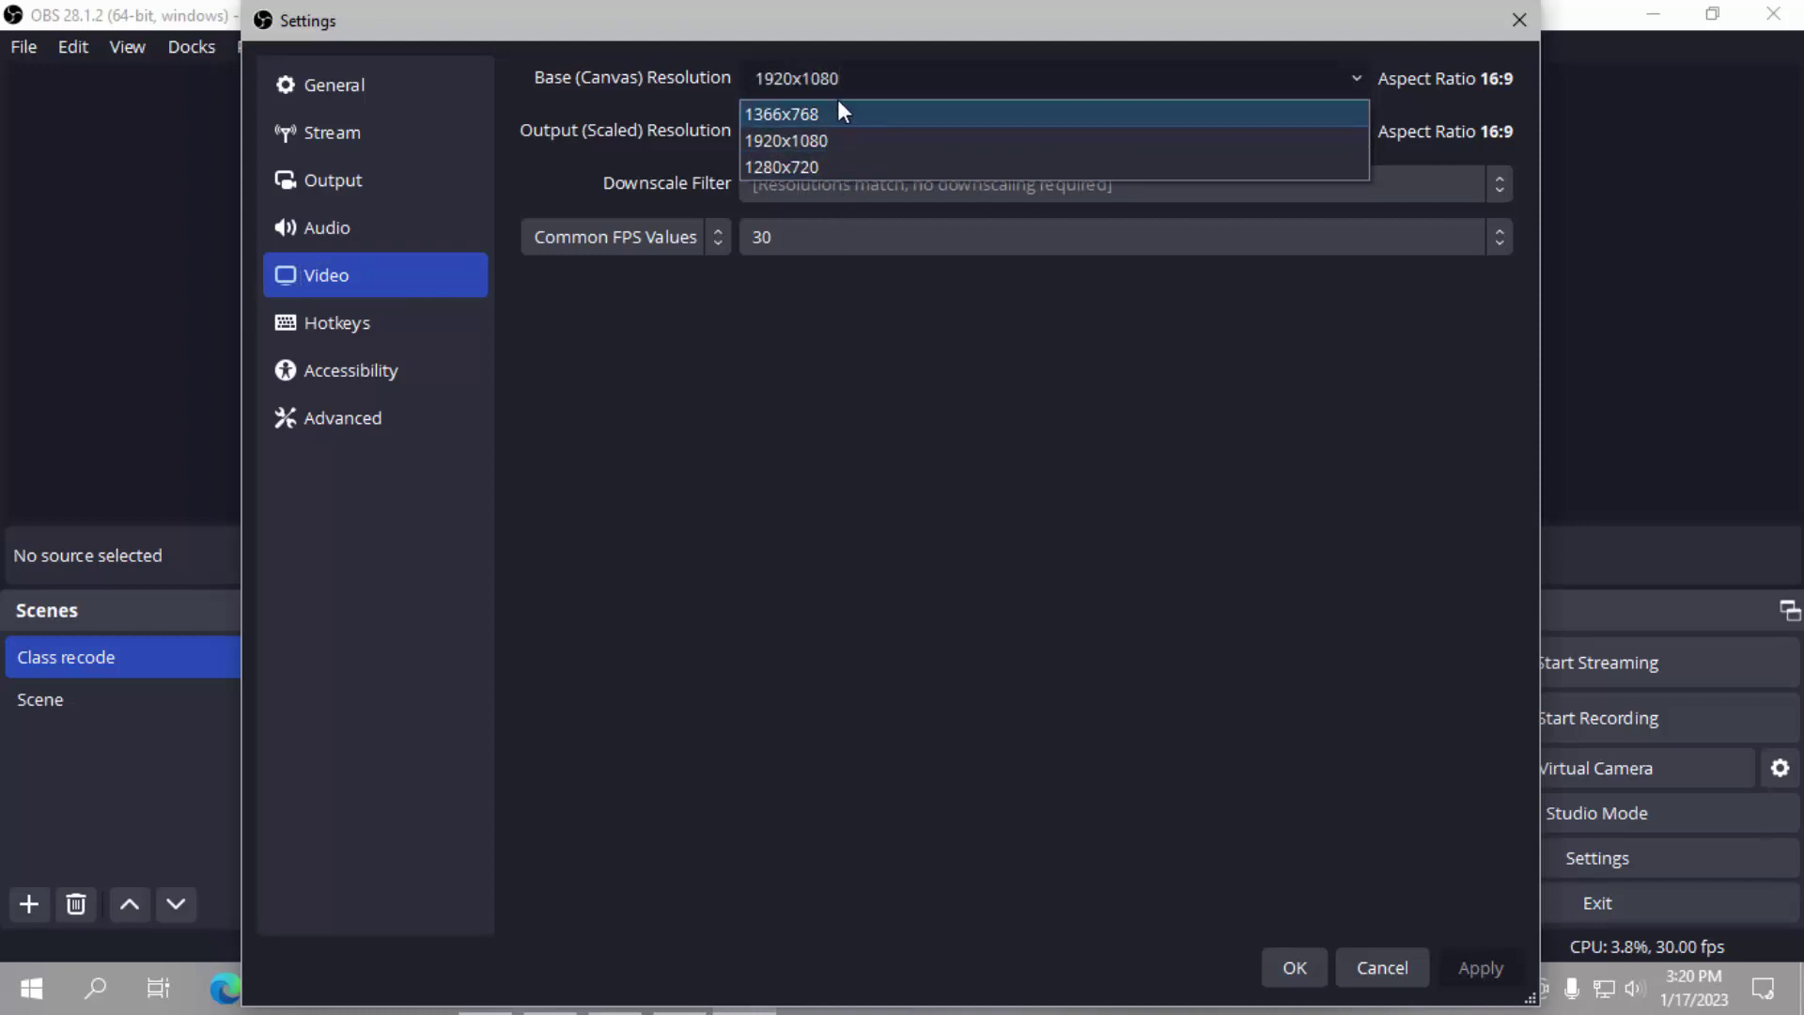
click(896, 326)
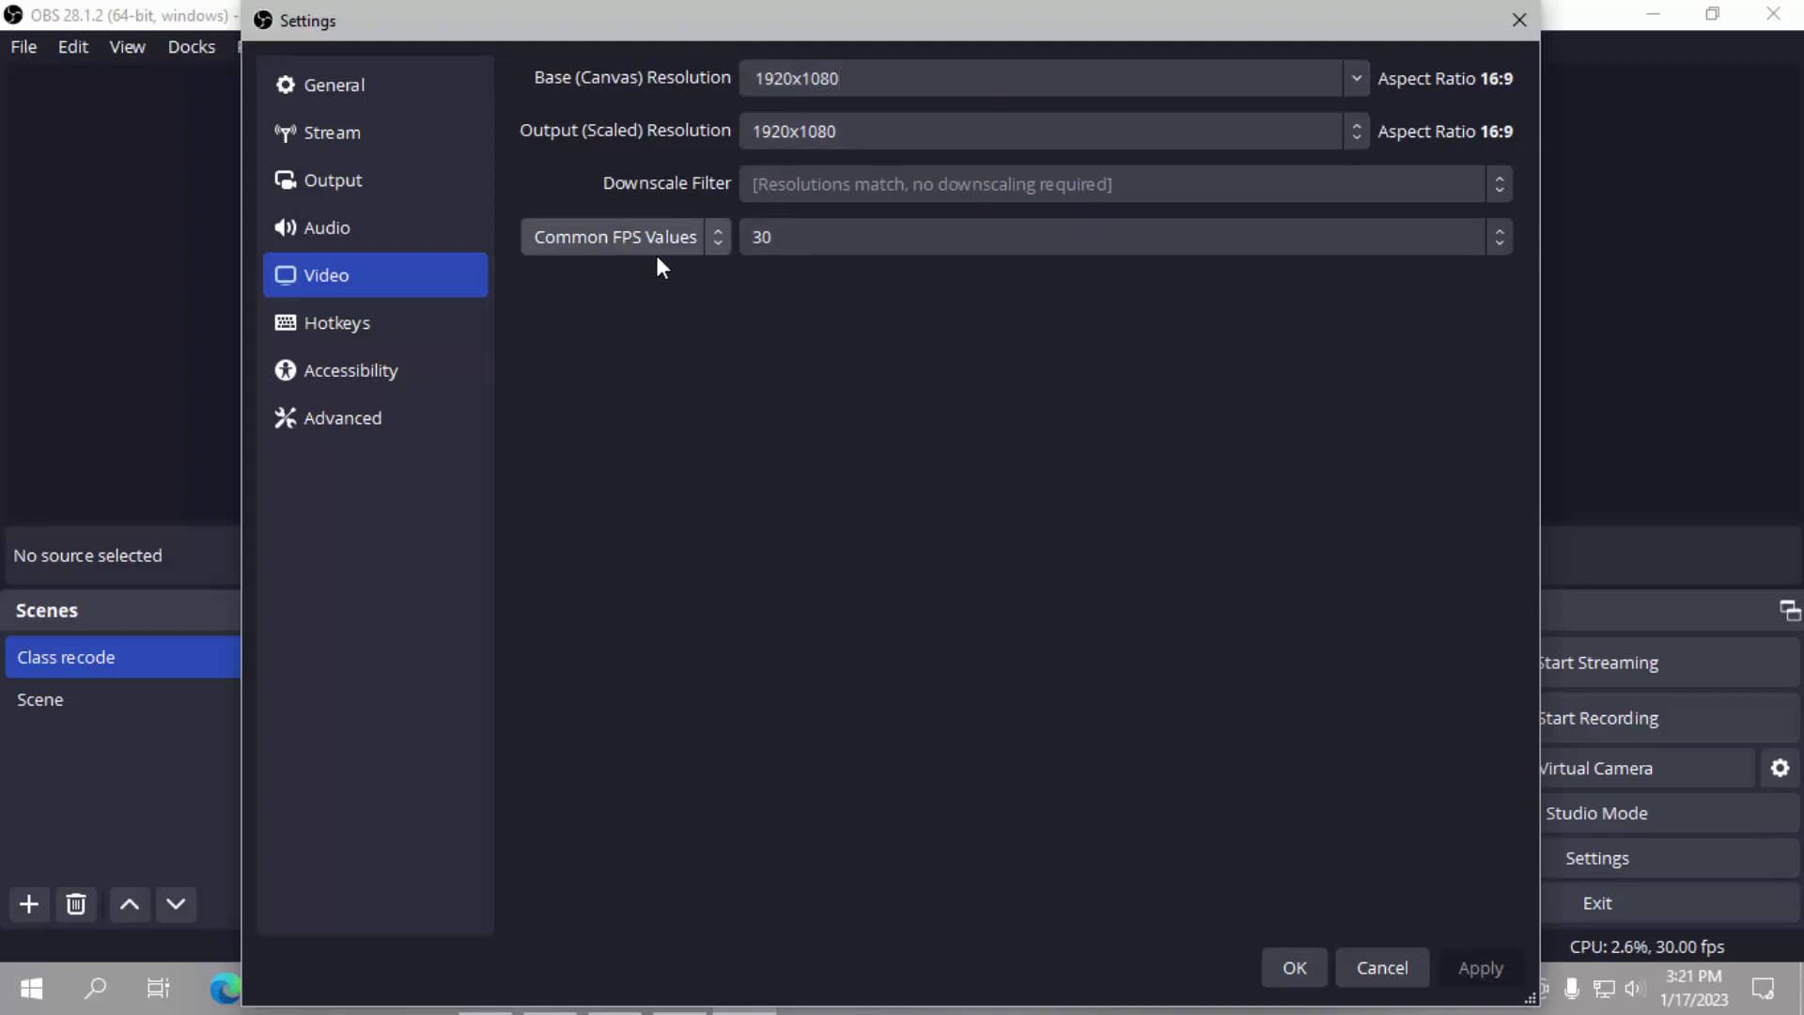
click(825, 235)
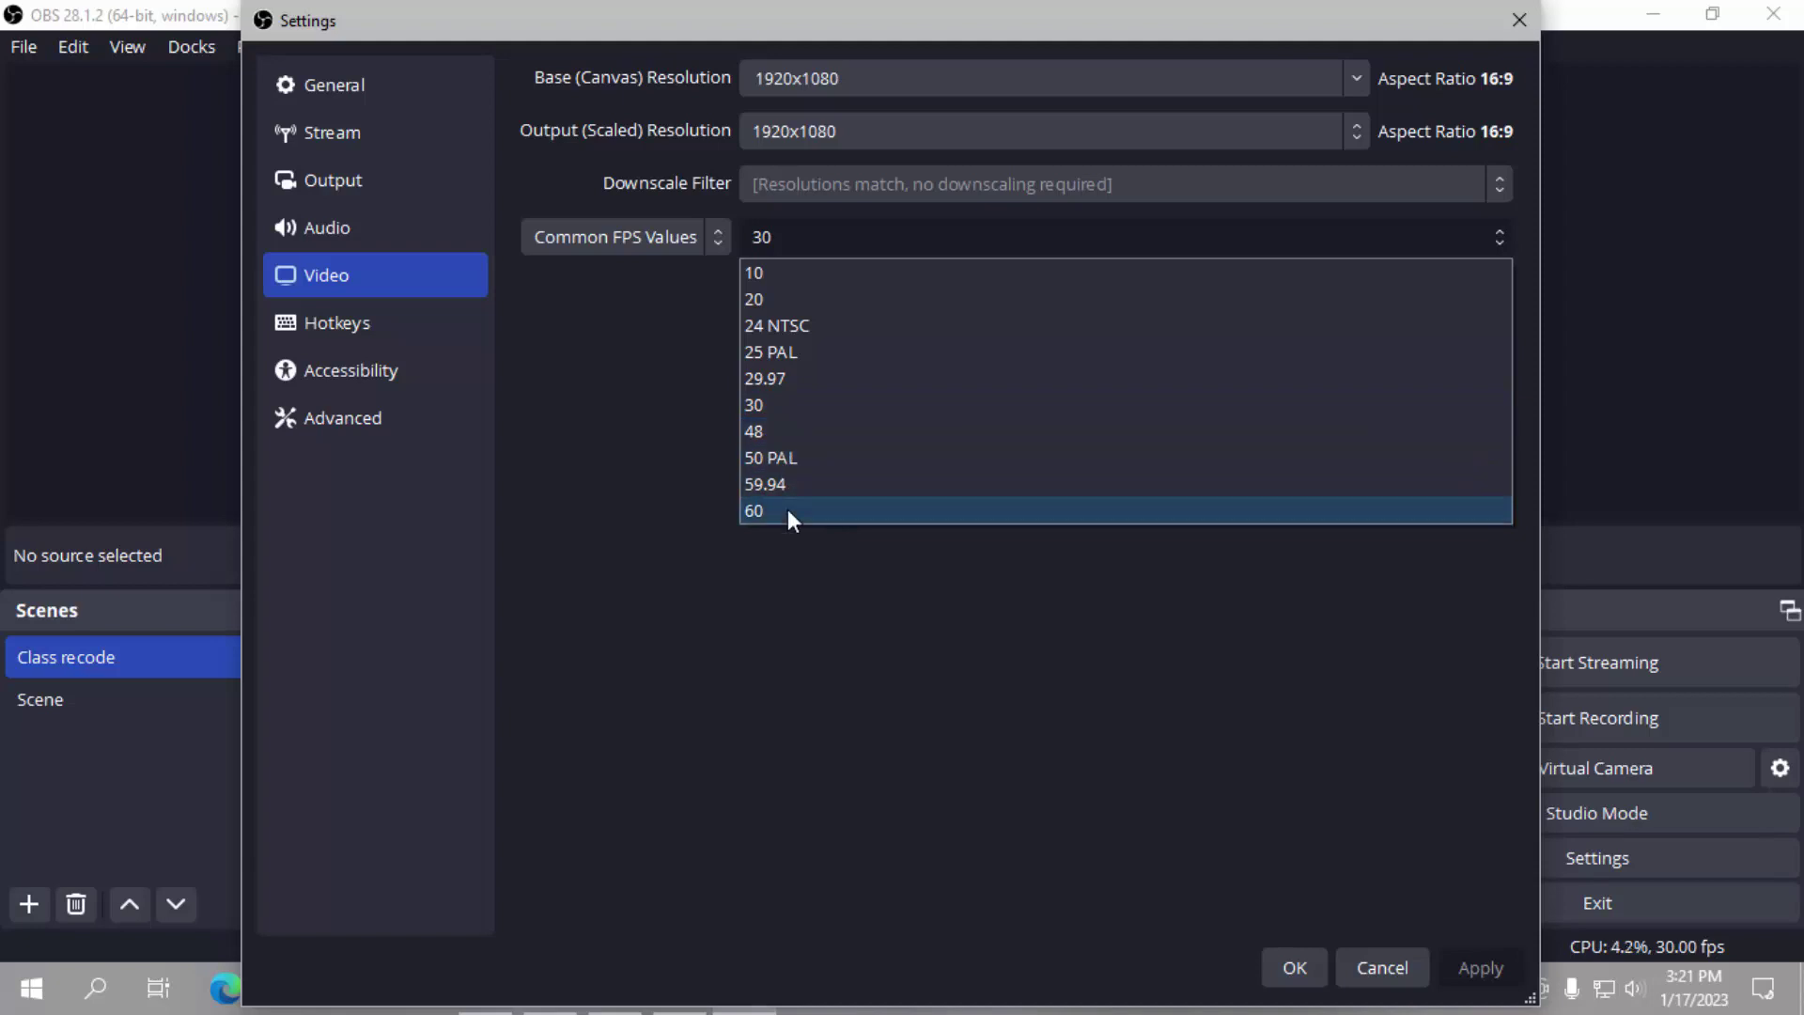
click(661, 483)
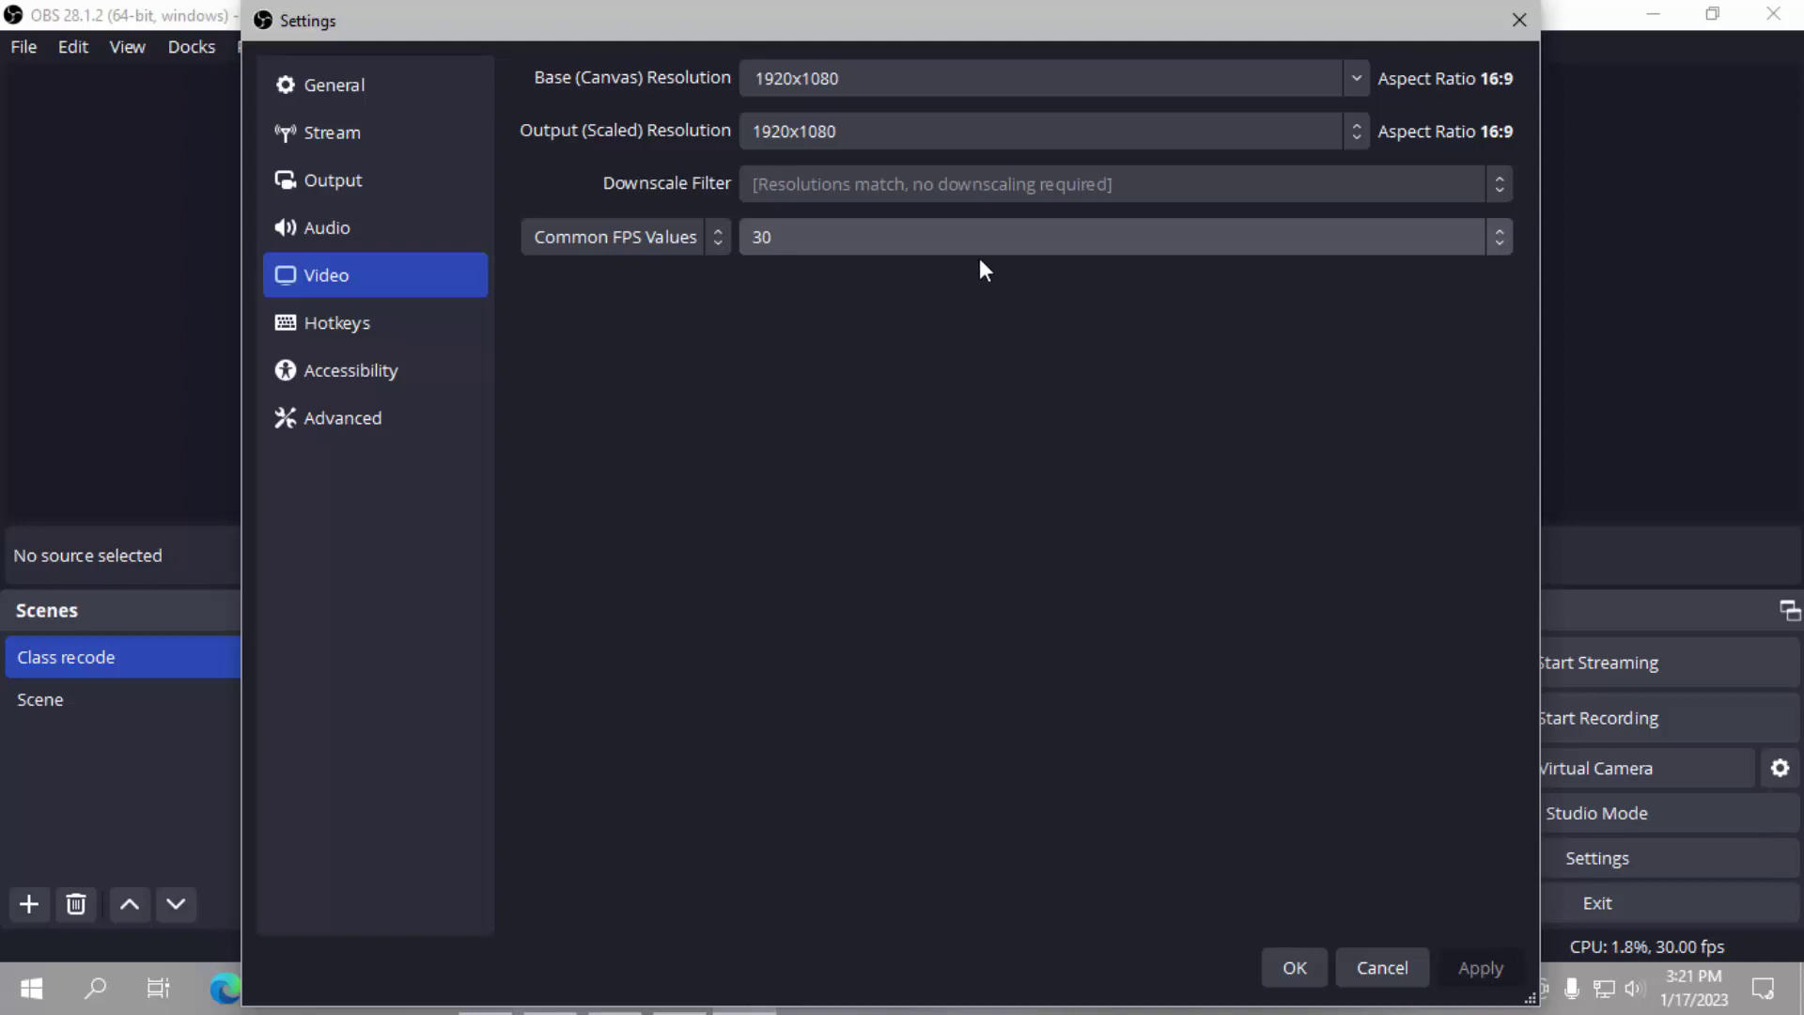
Review the audio settings, including the global audio devices, meters and advanced options.
click(401, 243)
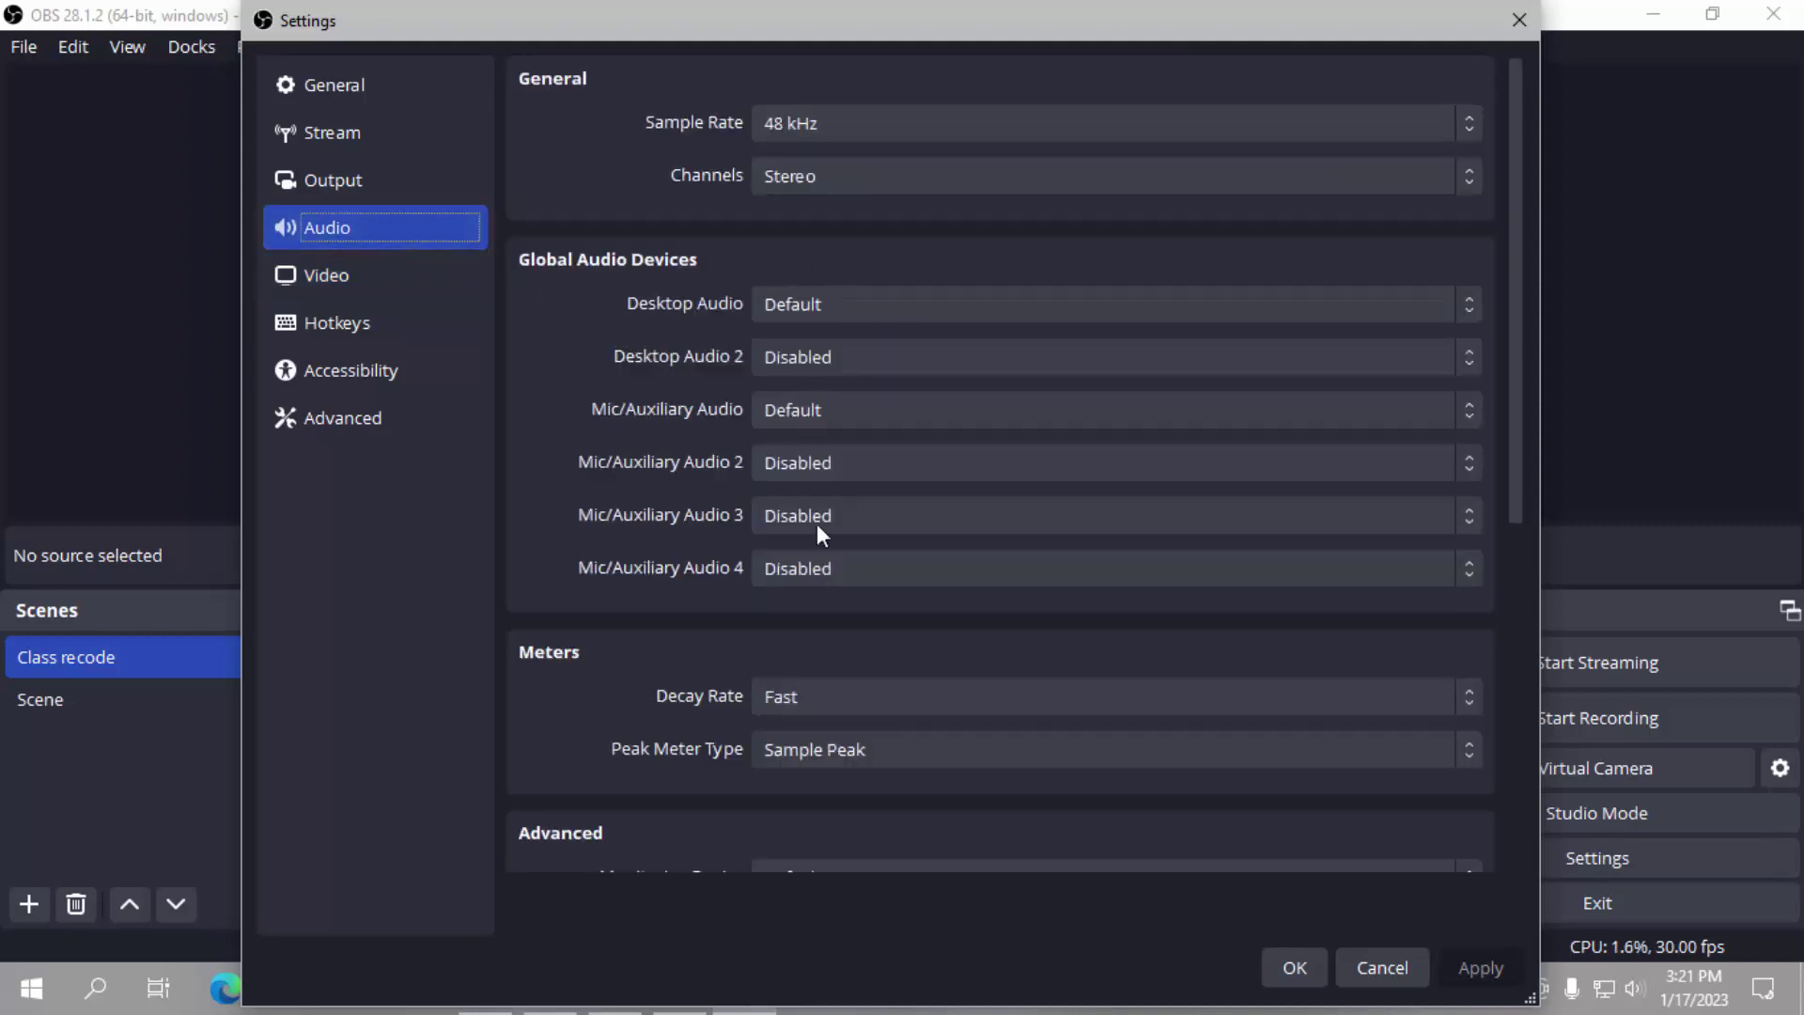
scroll(658, 526, down, 3)
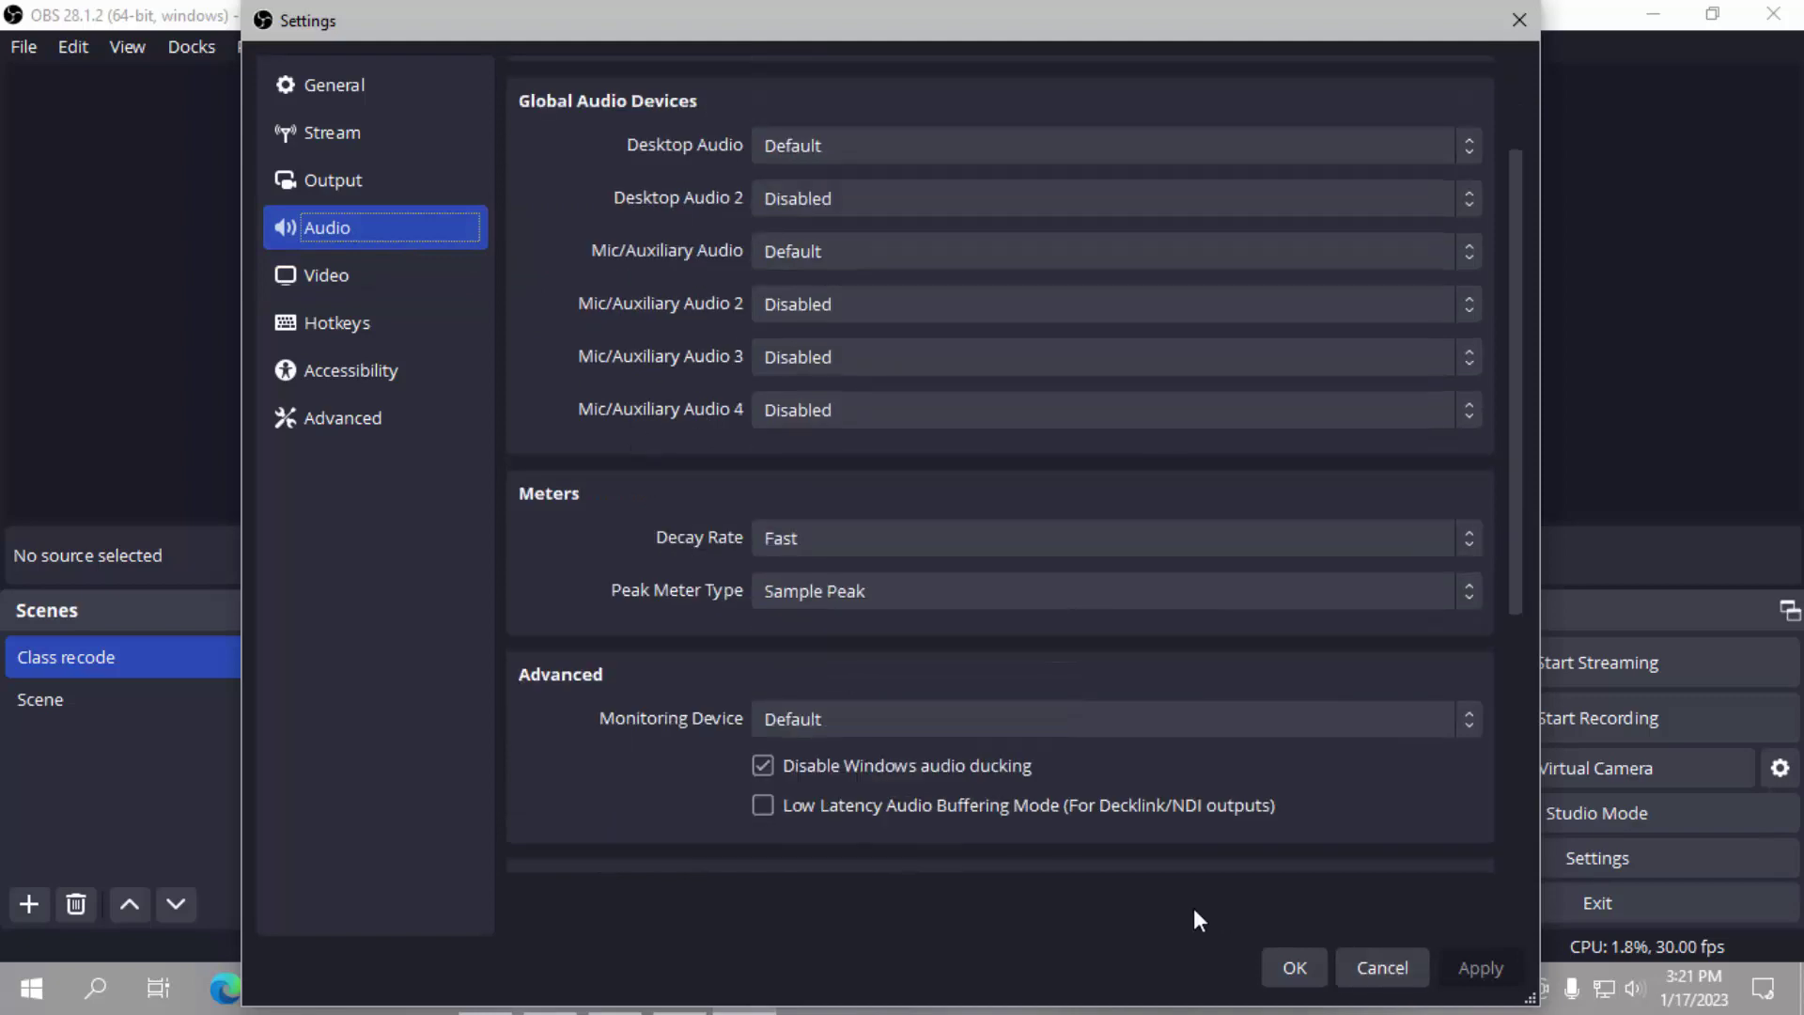
scroll(690, 613, up, 3)
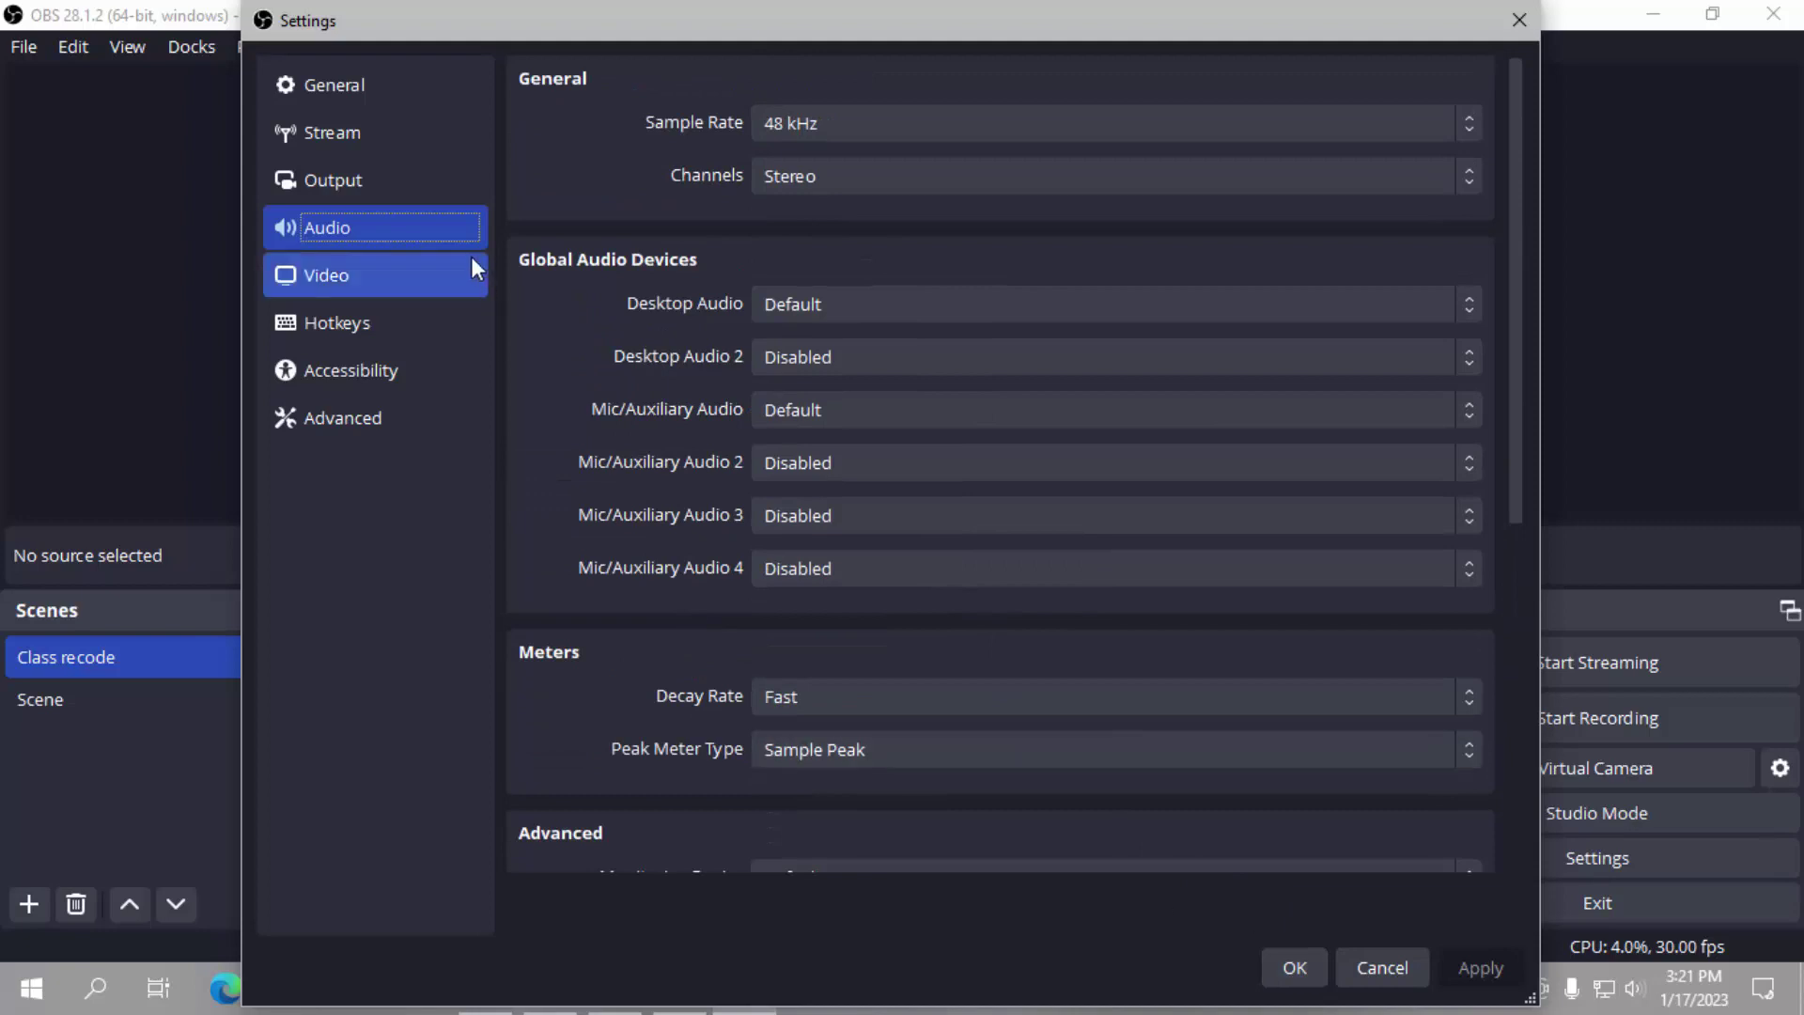
Check the recording folder in the output settings and choose mp4 as the recording format.
click(365, 187)
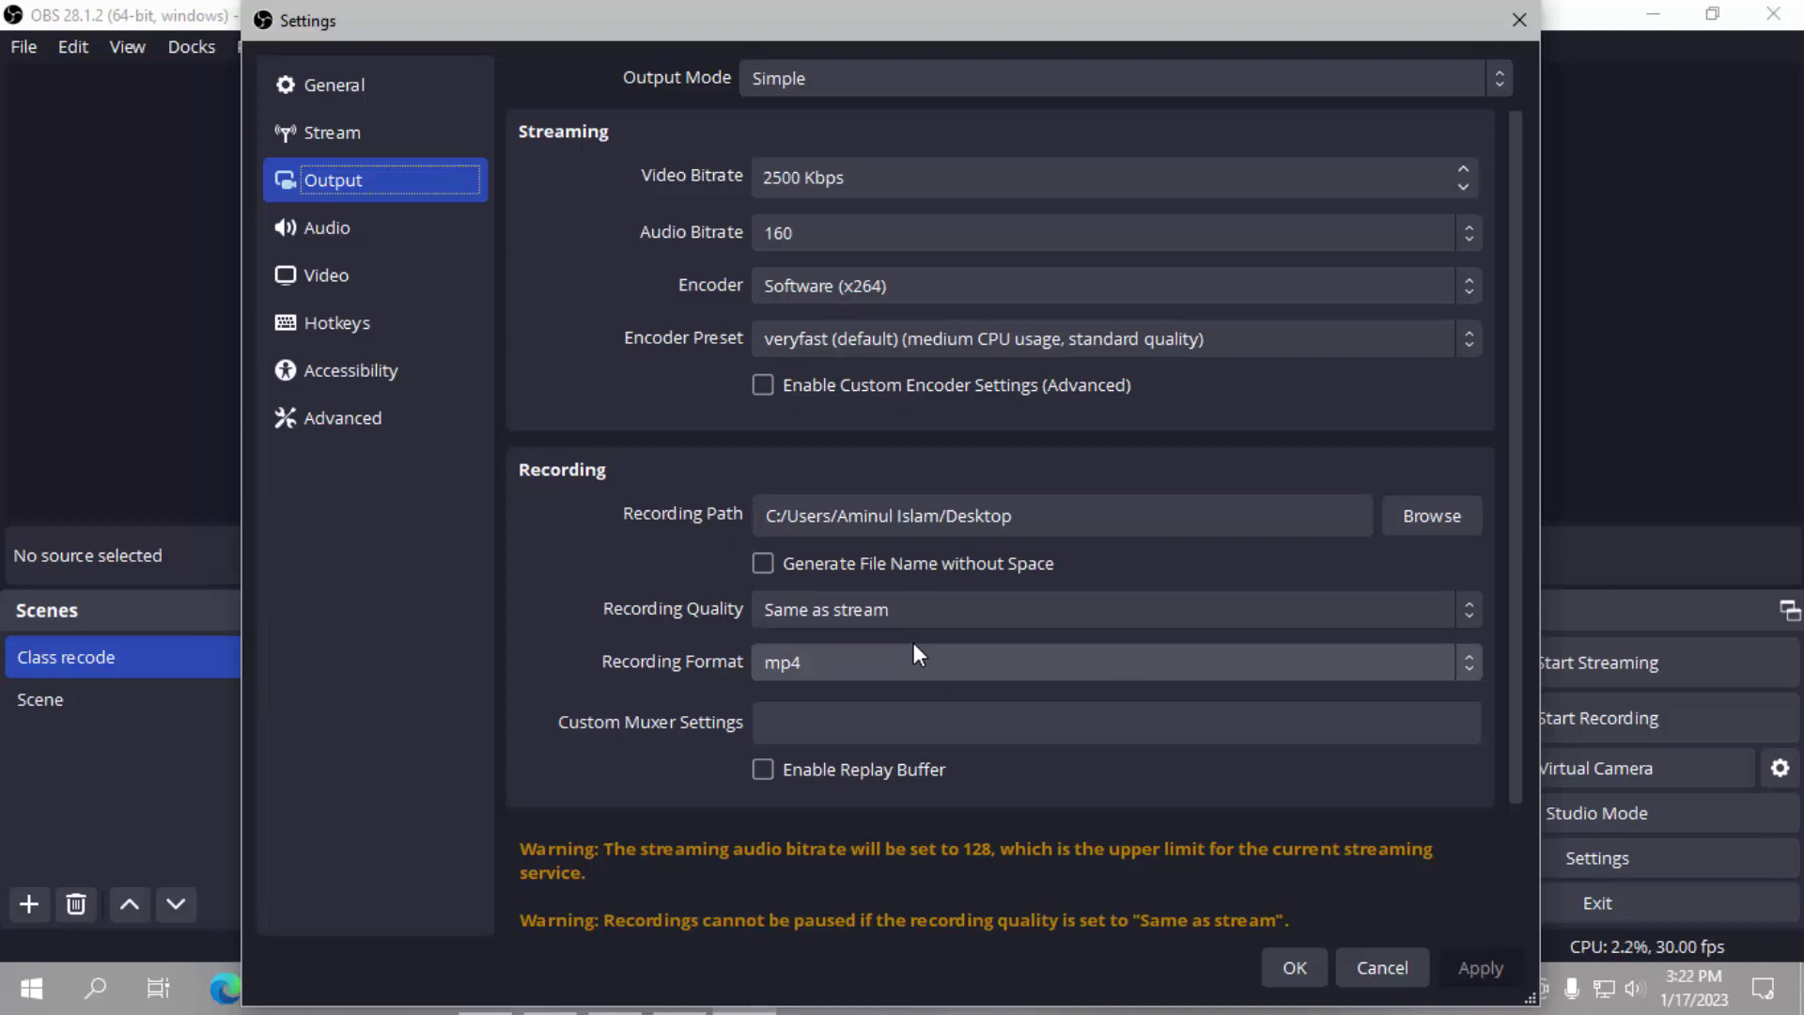
click(1463, 507)
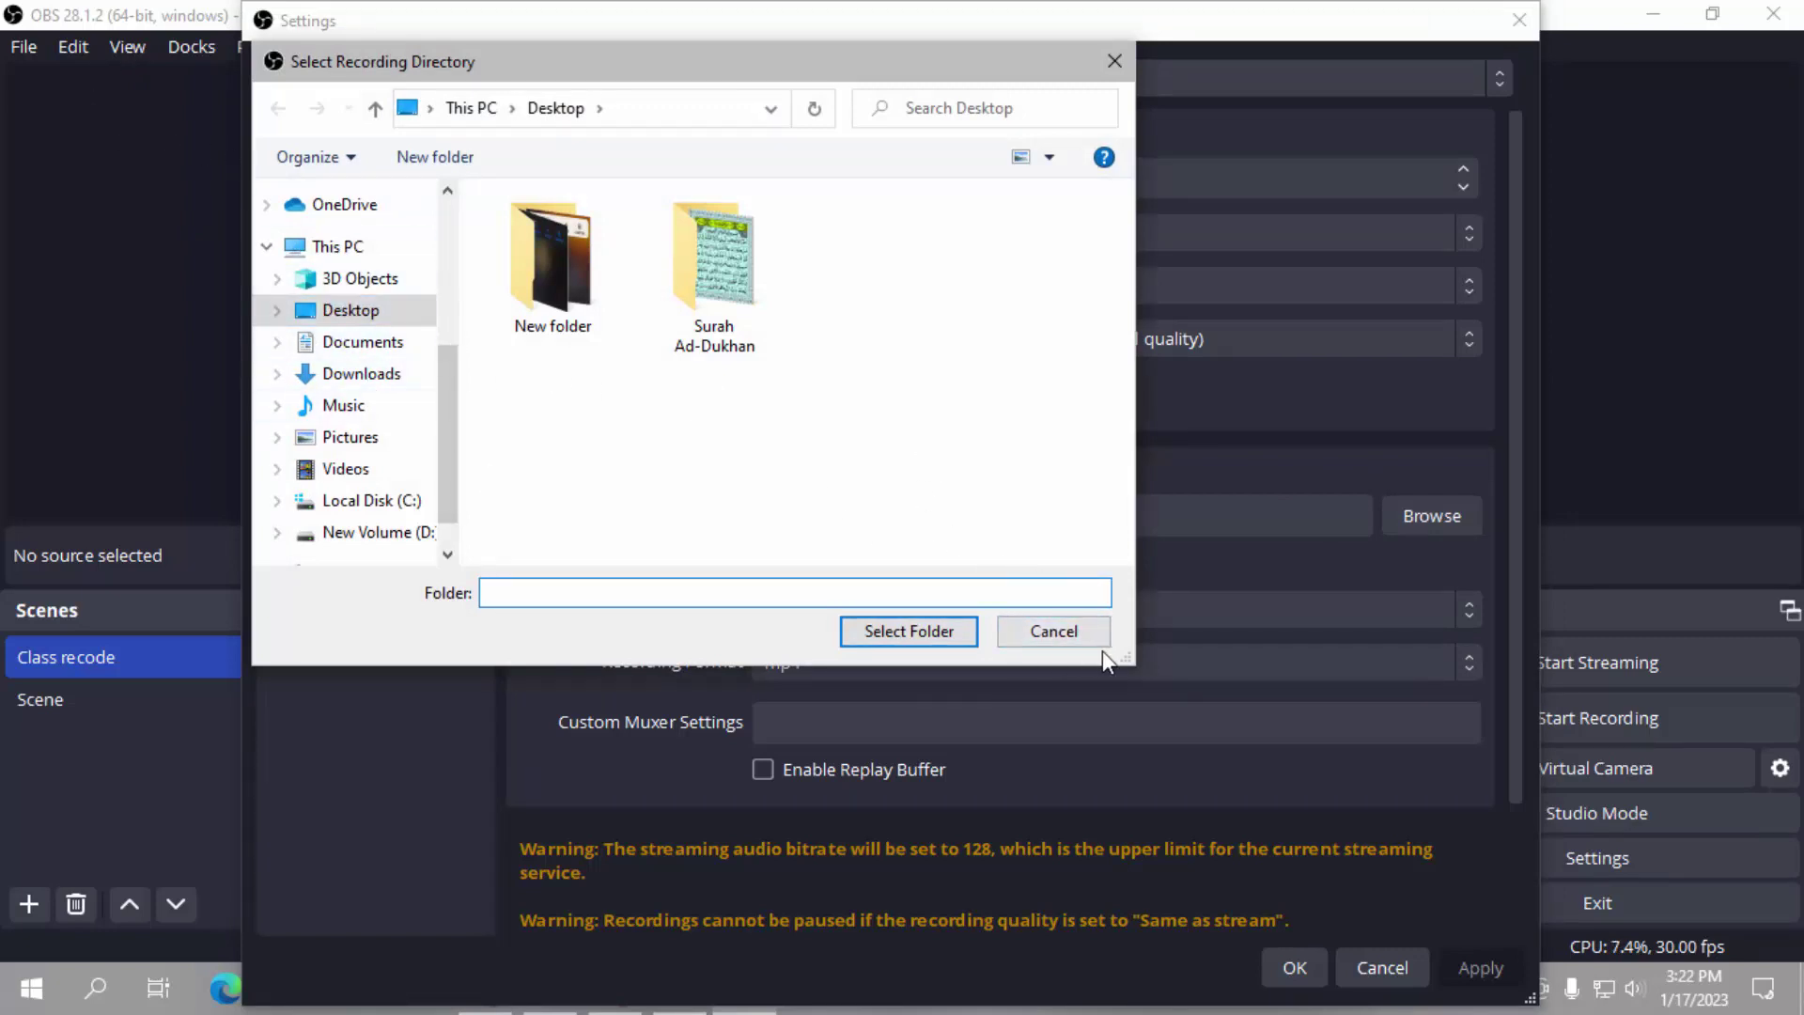
click(1086, 641)
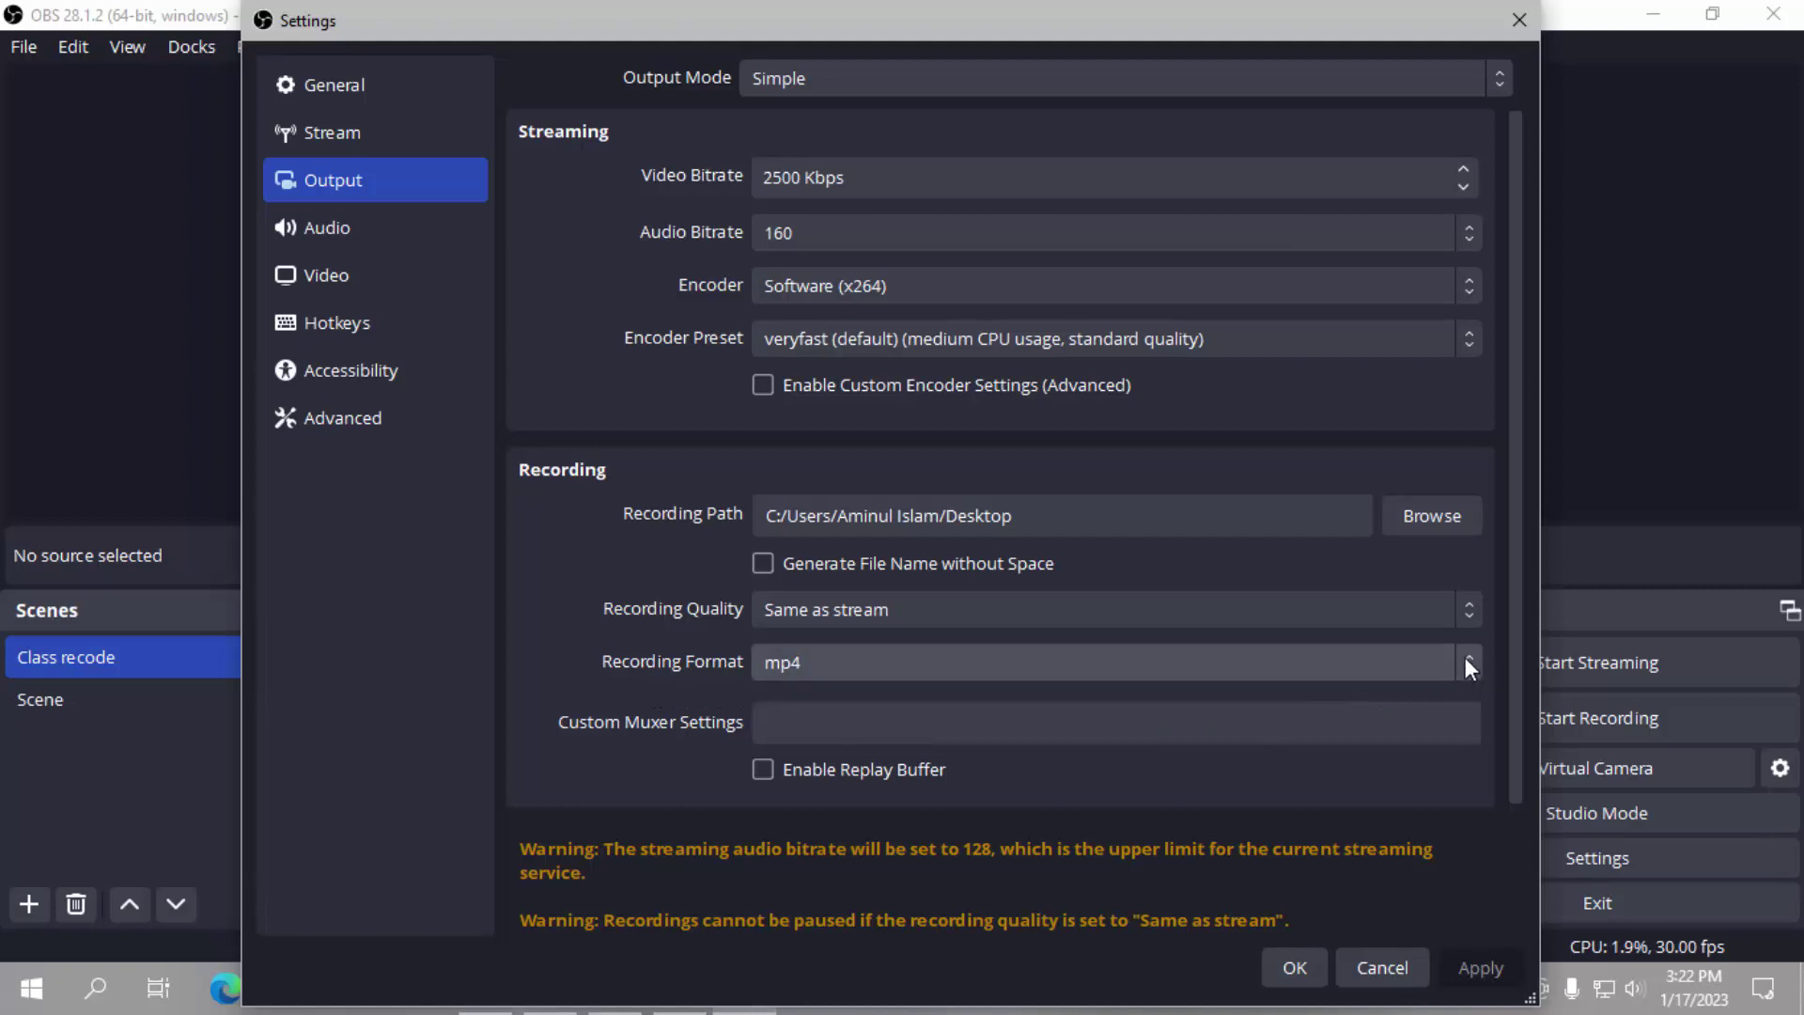
click(1443, 666)
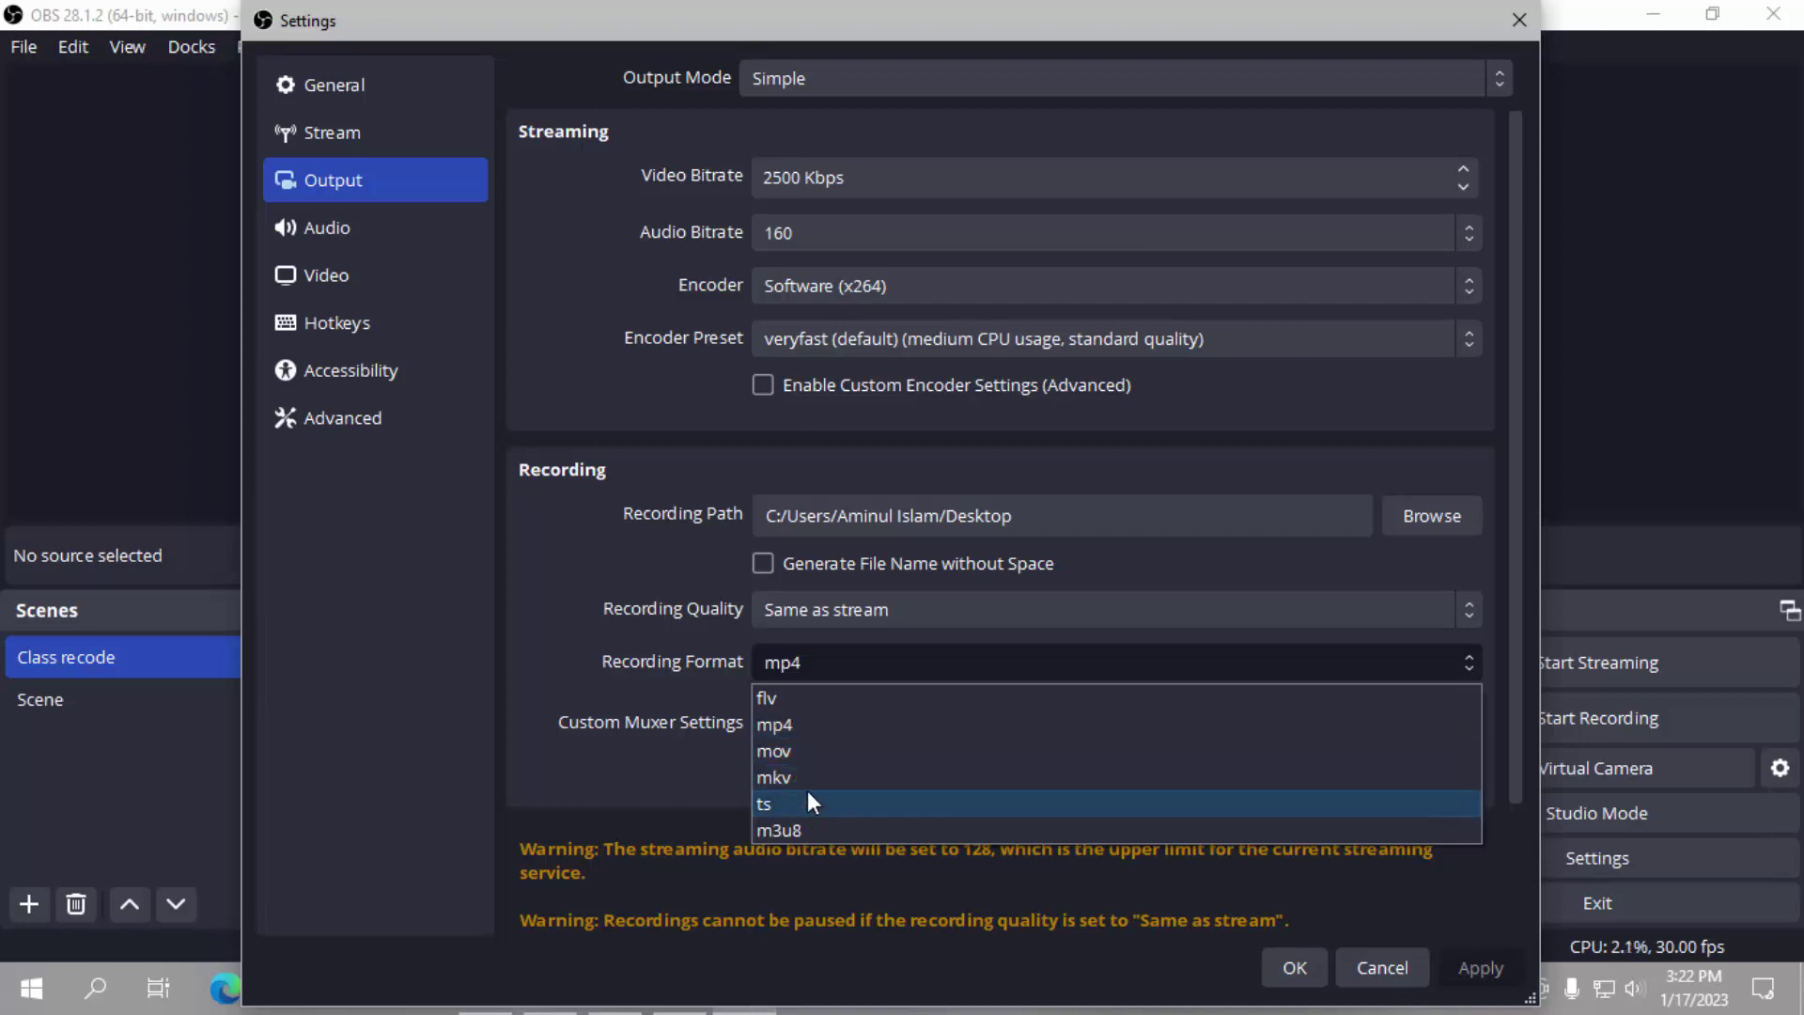
click(882, 725)
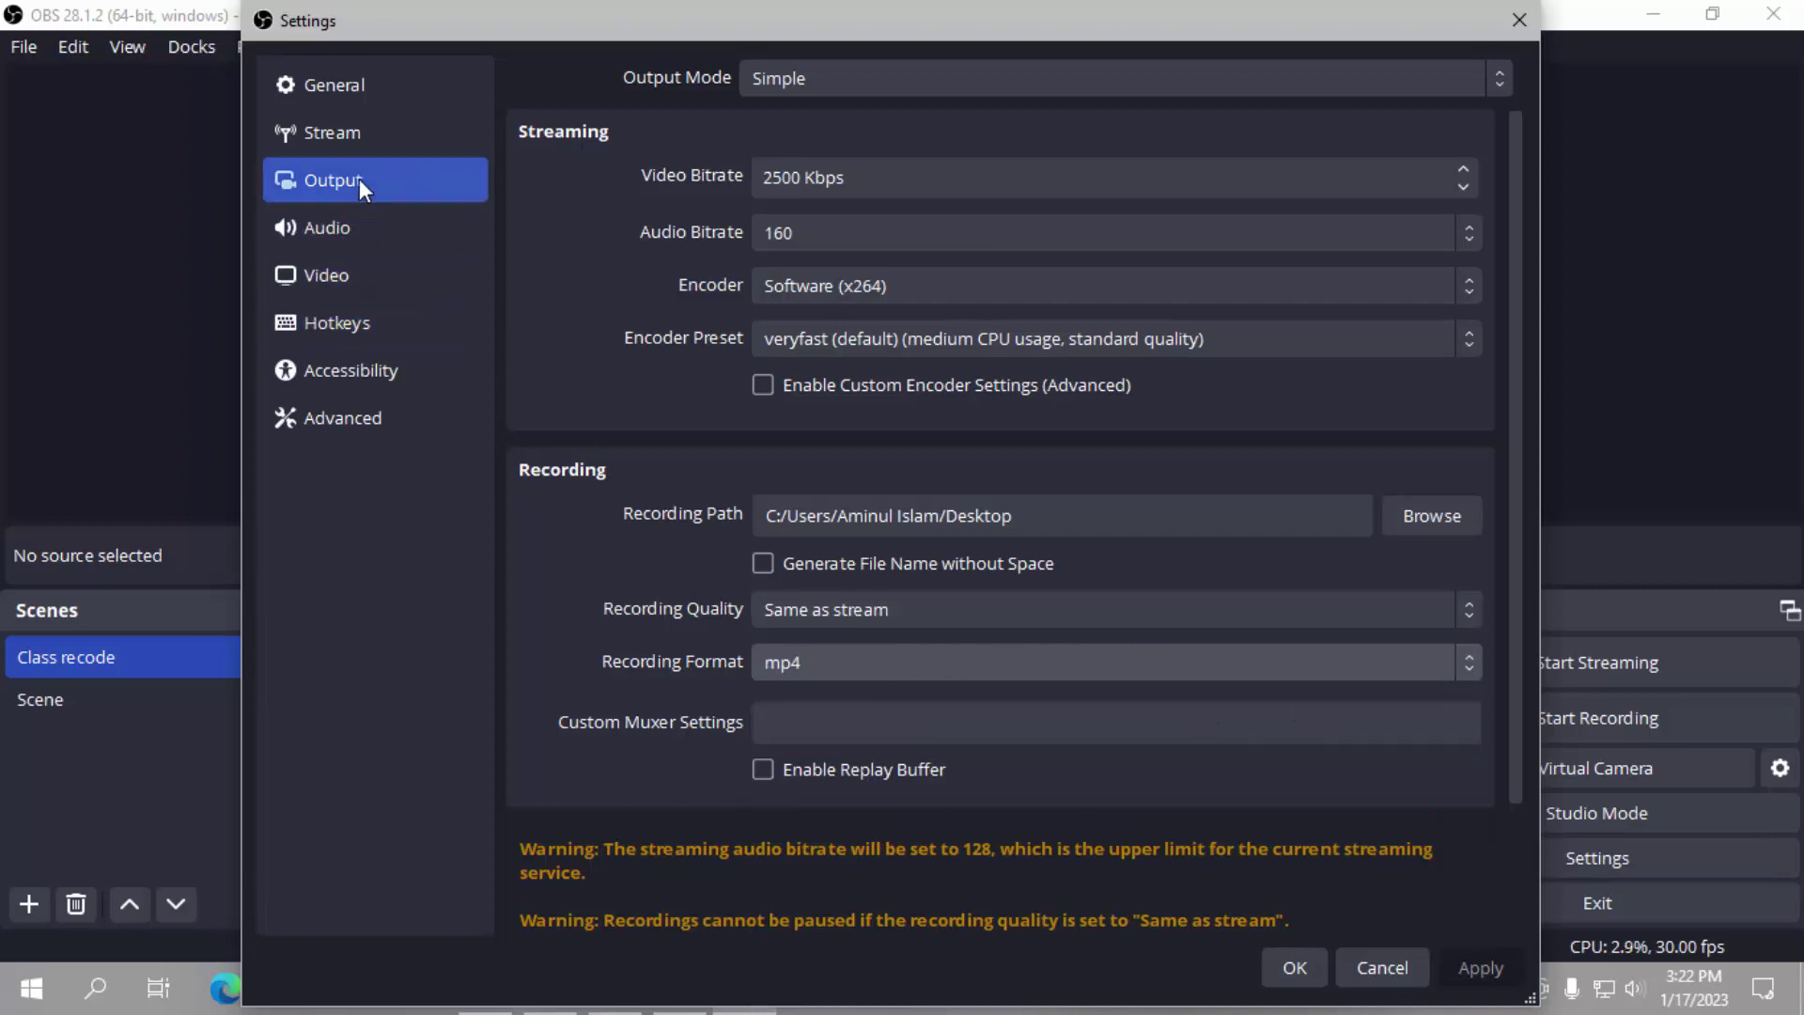
Choose Facebook Live as the streaming service with the Default server and accept the settings.
click(352, 125)
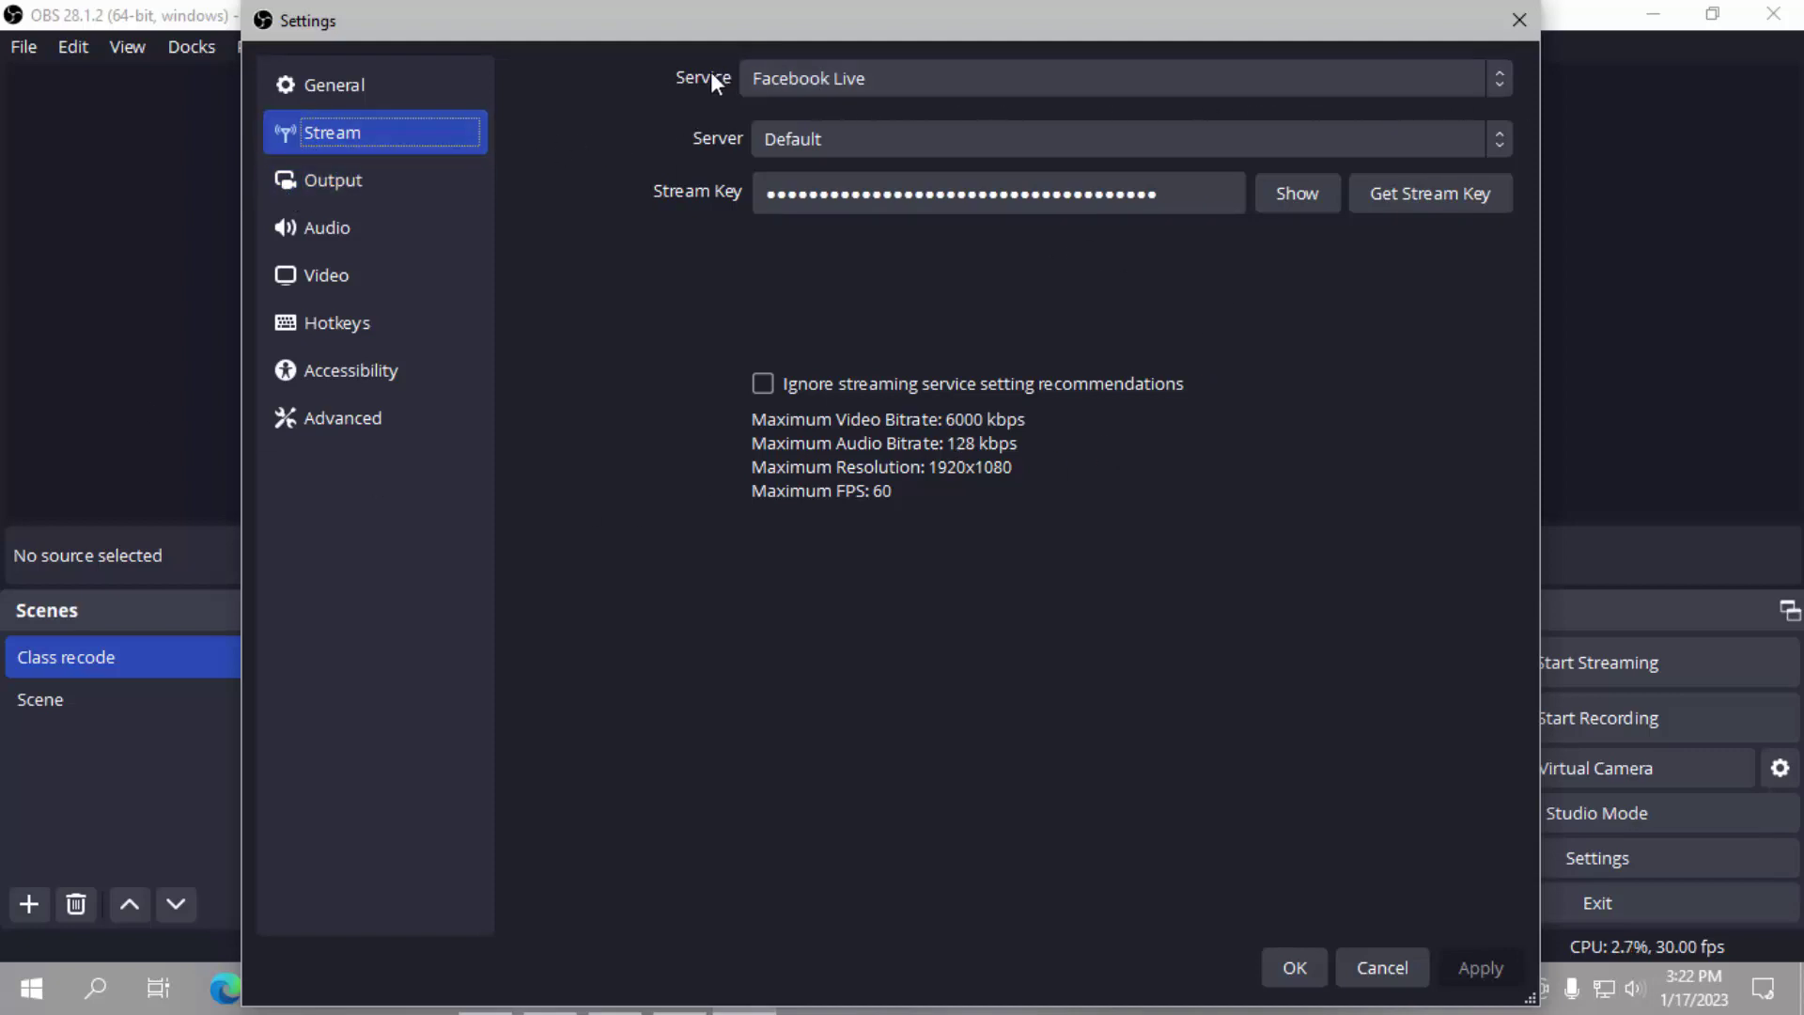
click(1501, 82)
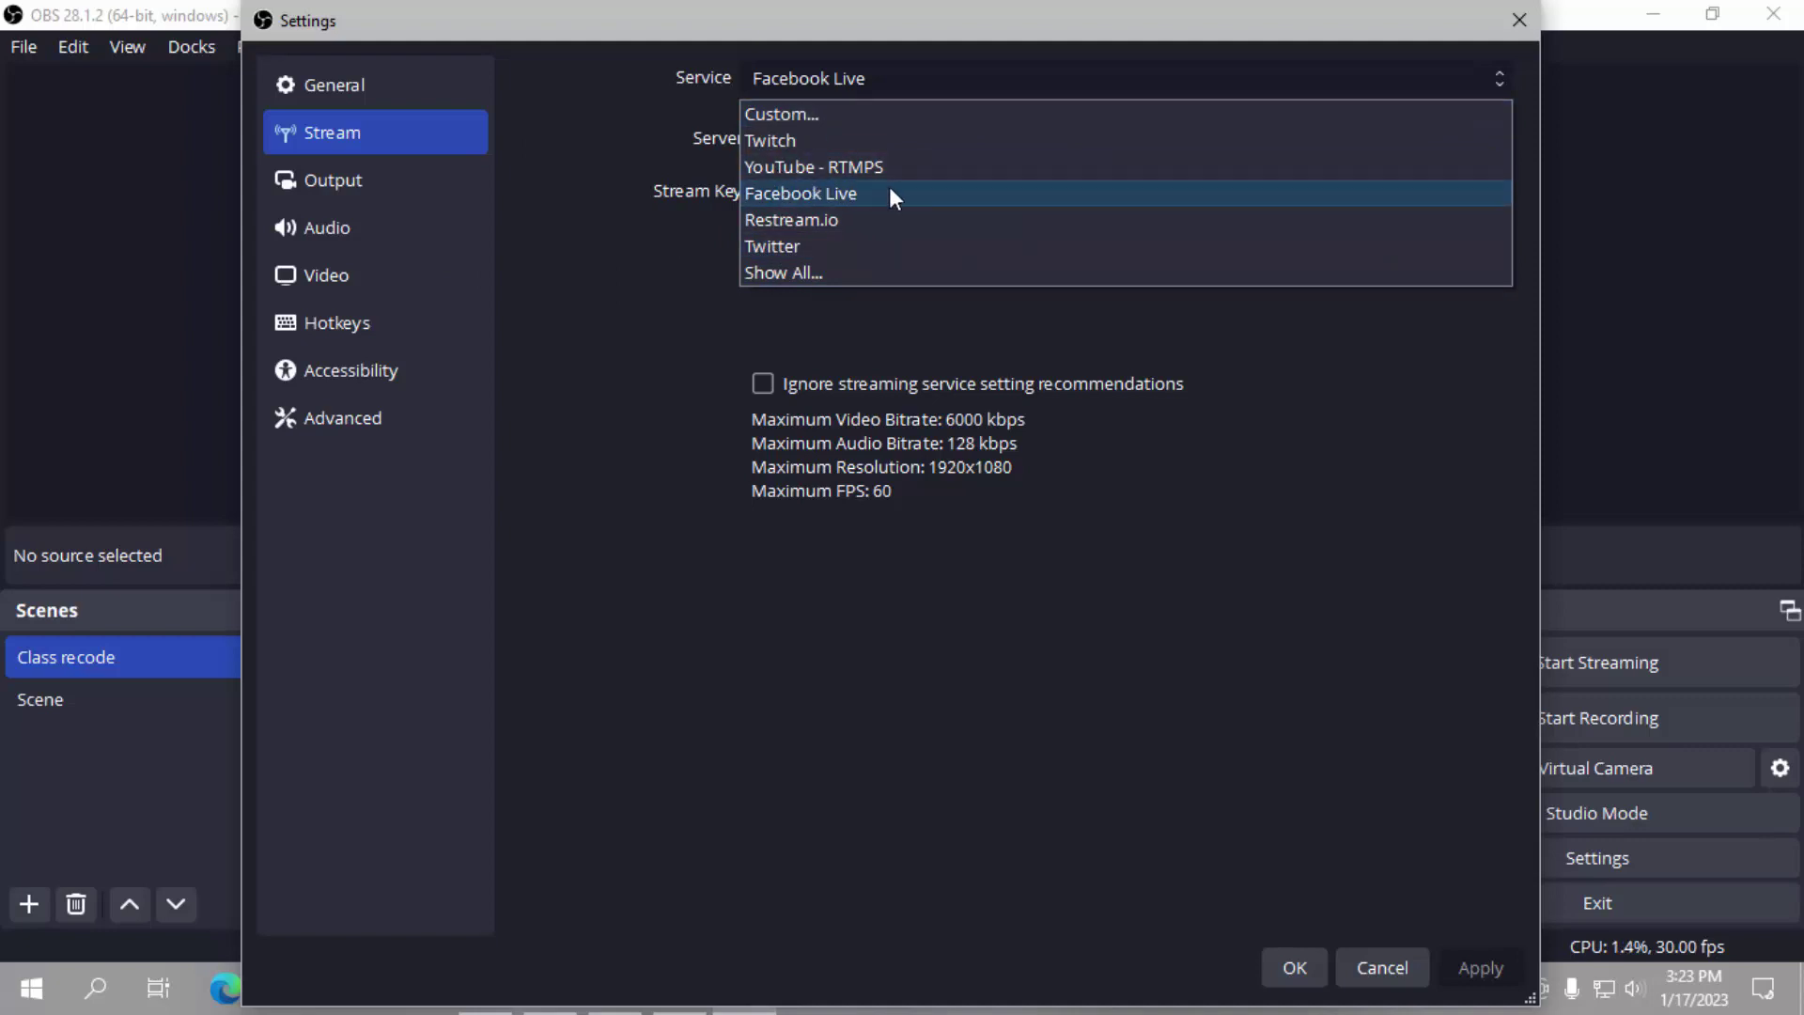
click(825, 195)
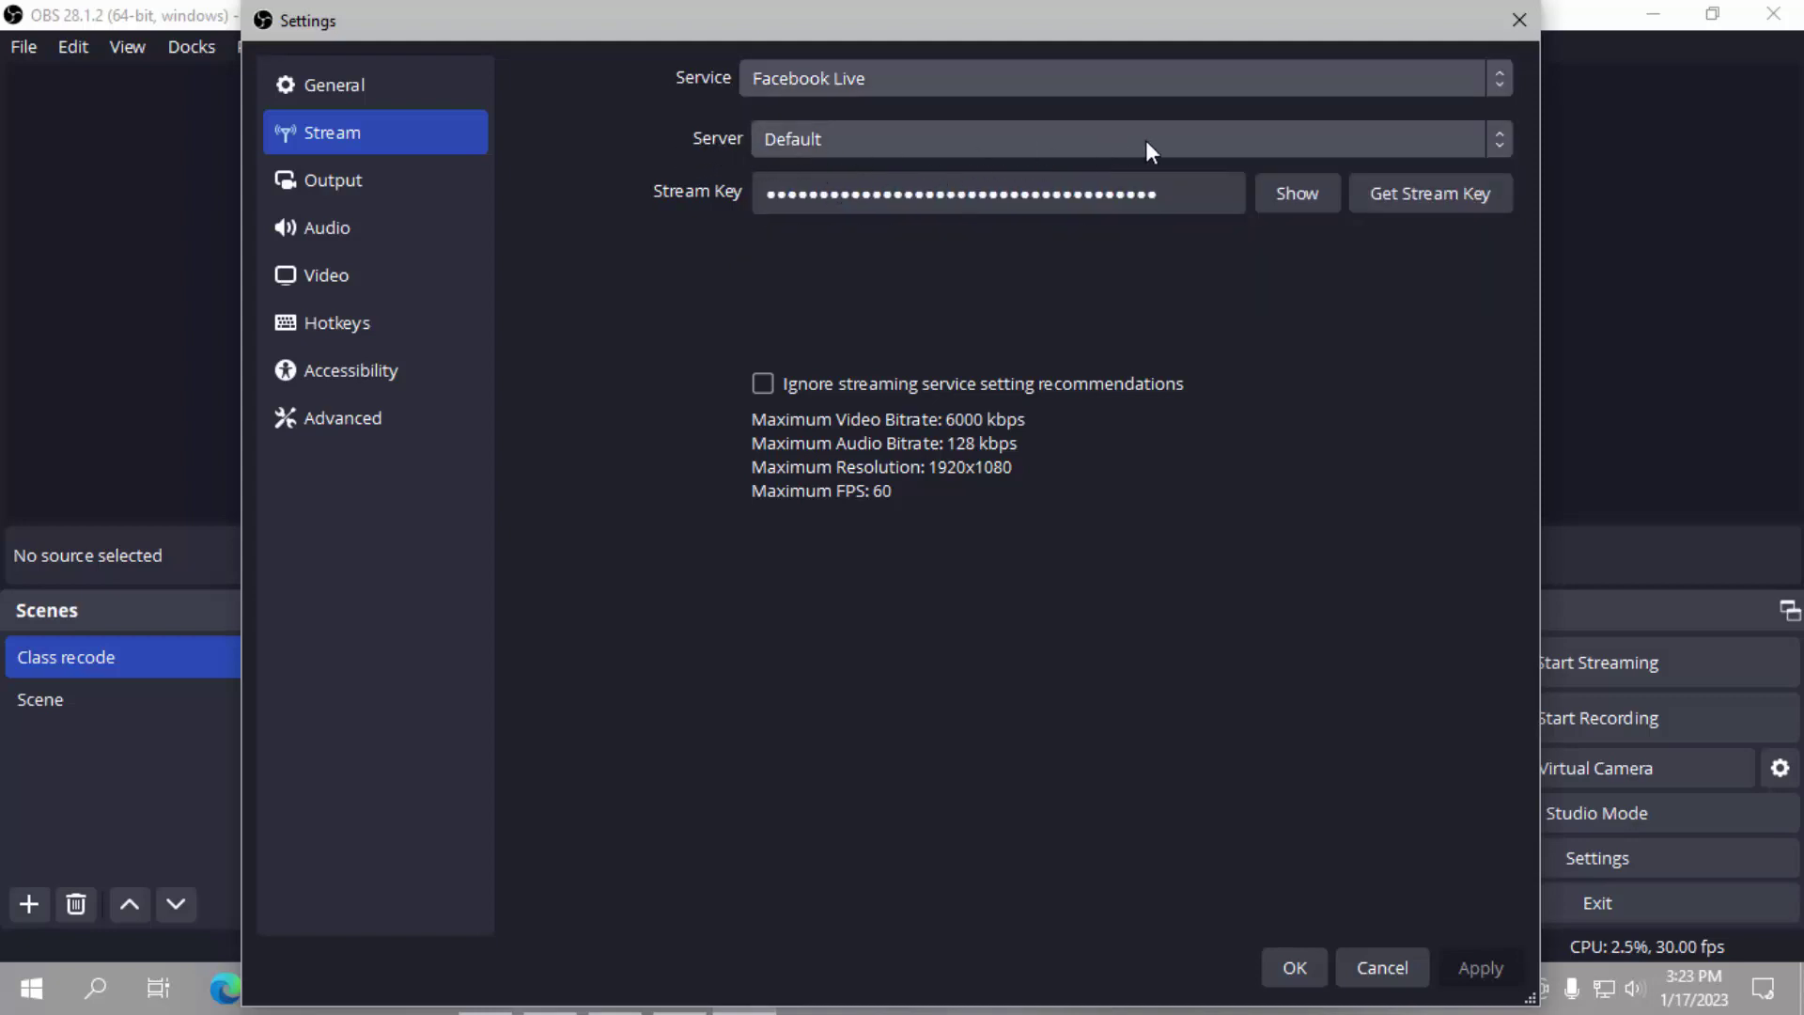
click(1426, 142)
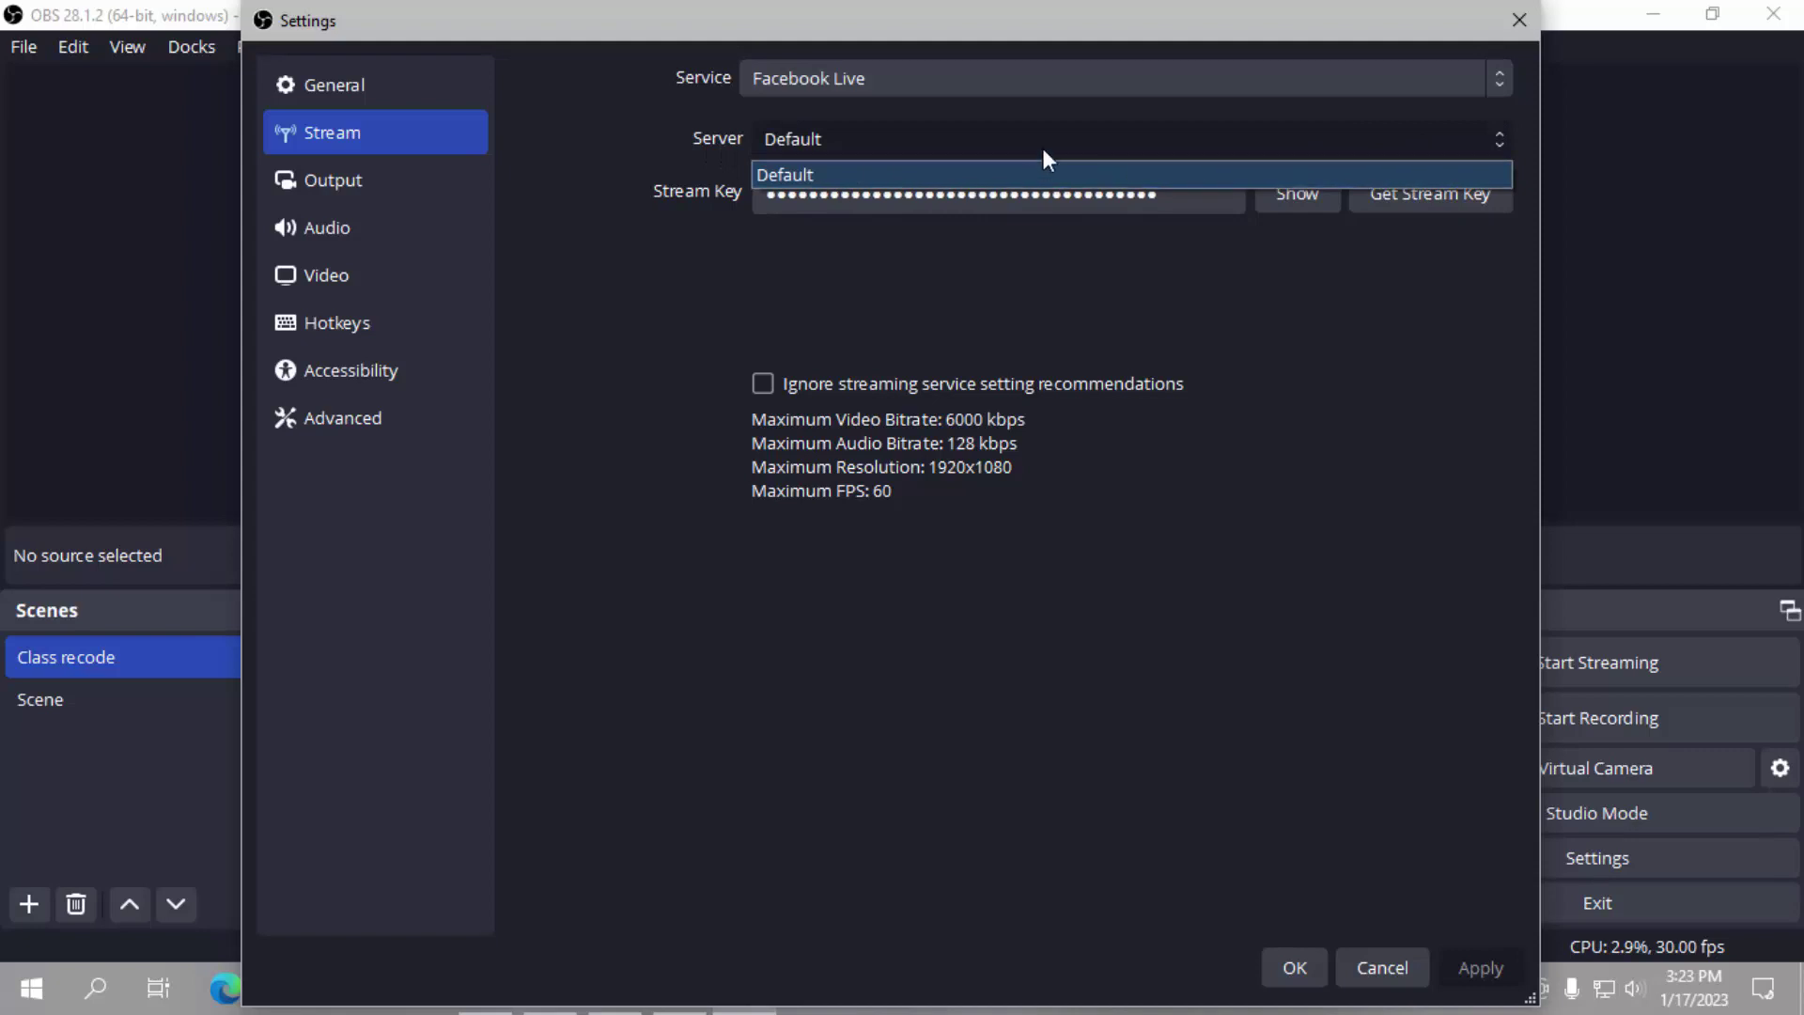
click(1034, 173)
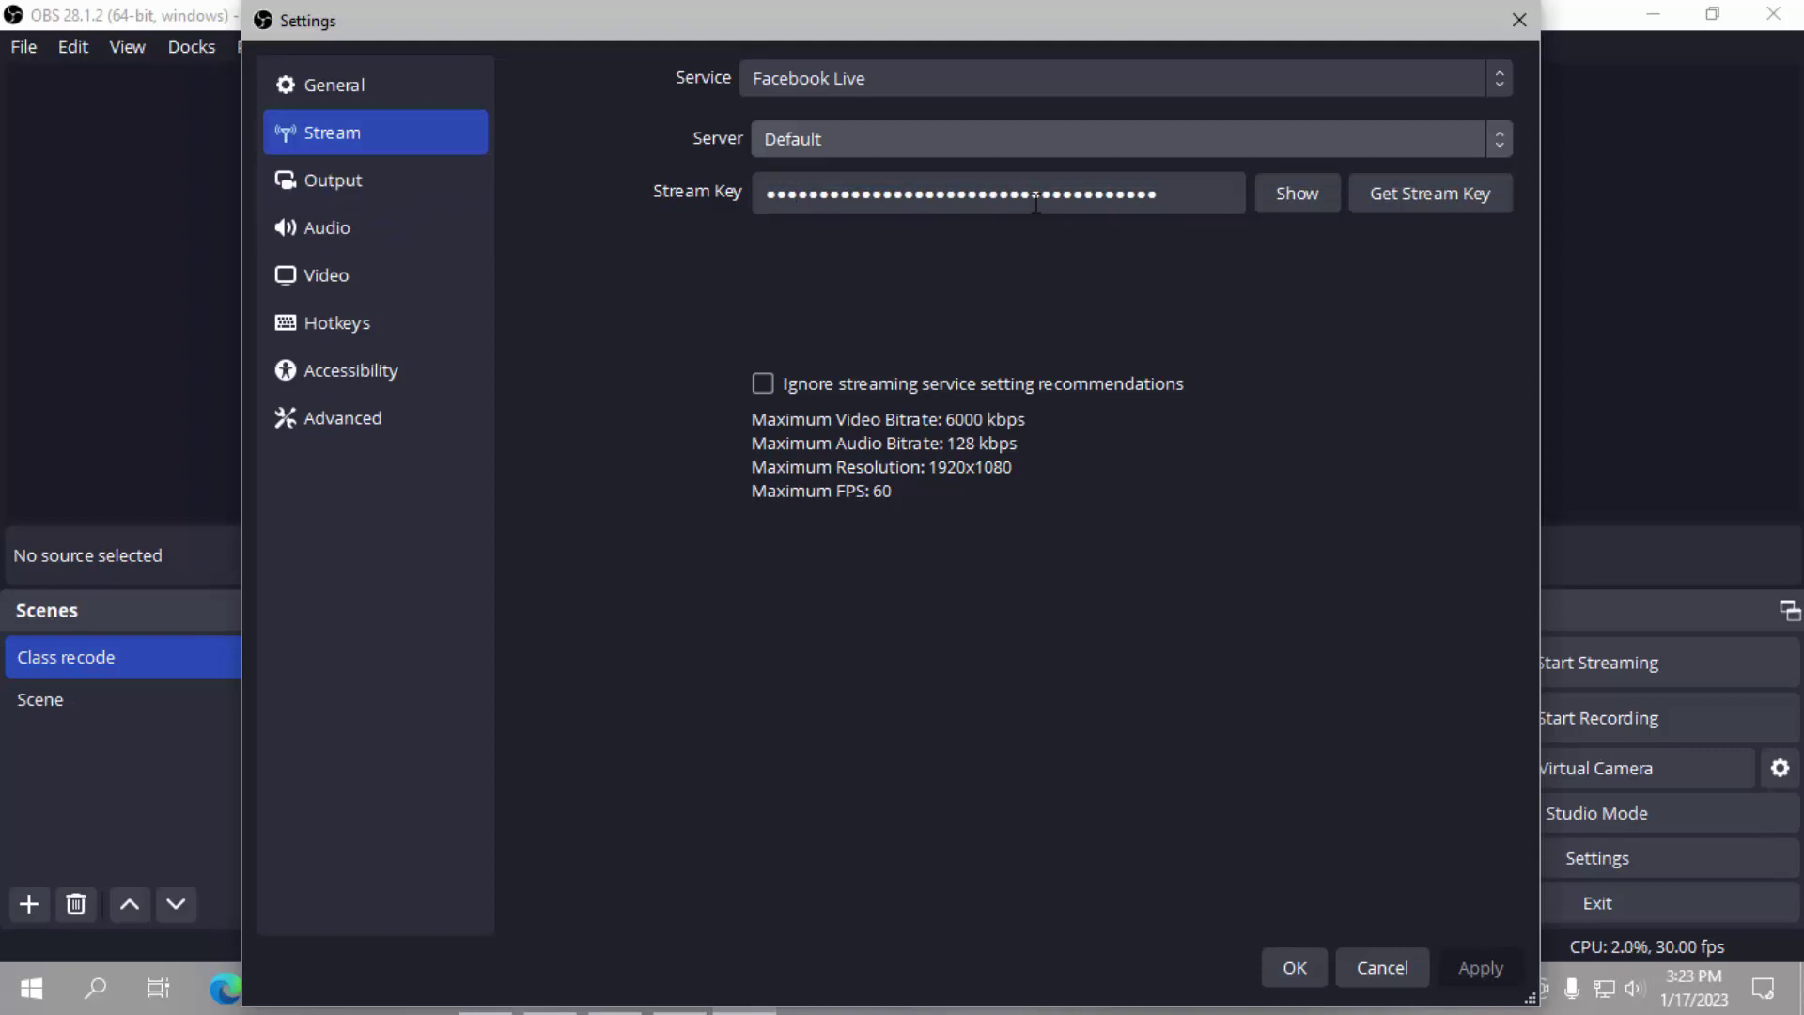
click(1295, 968)
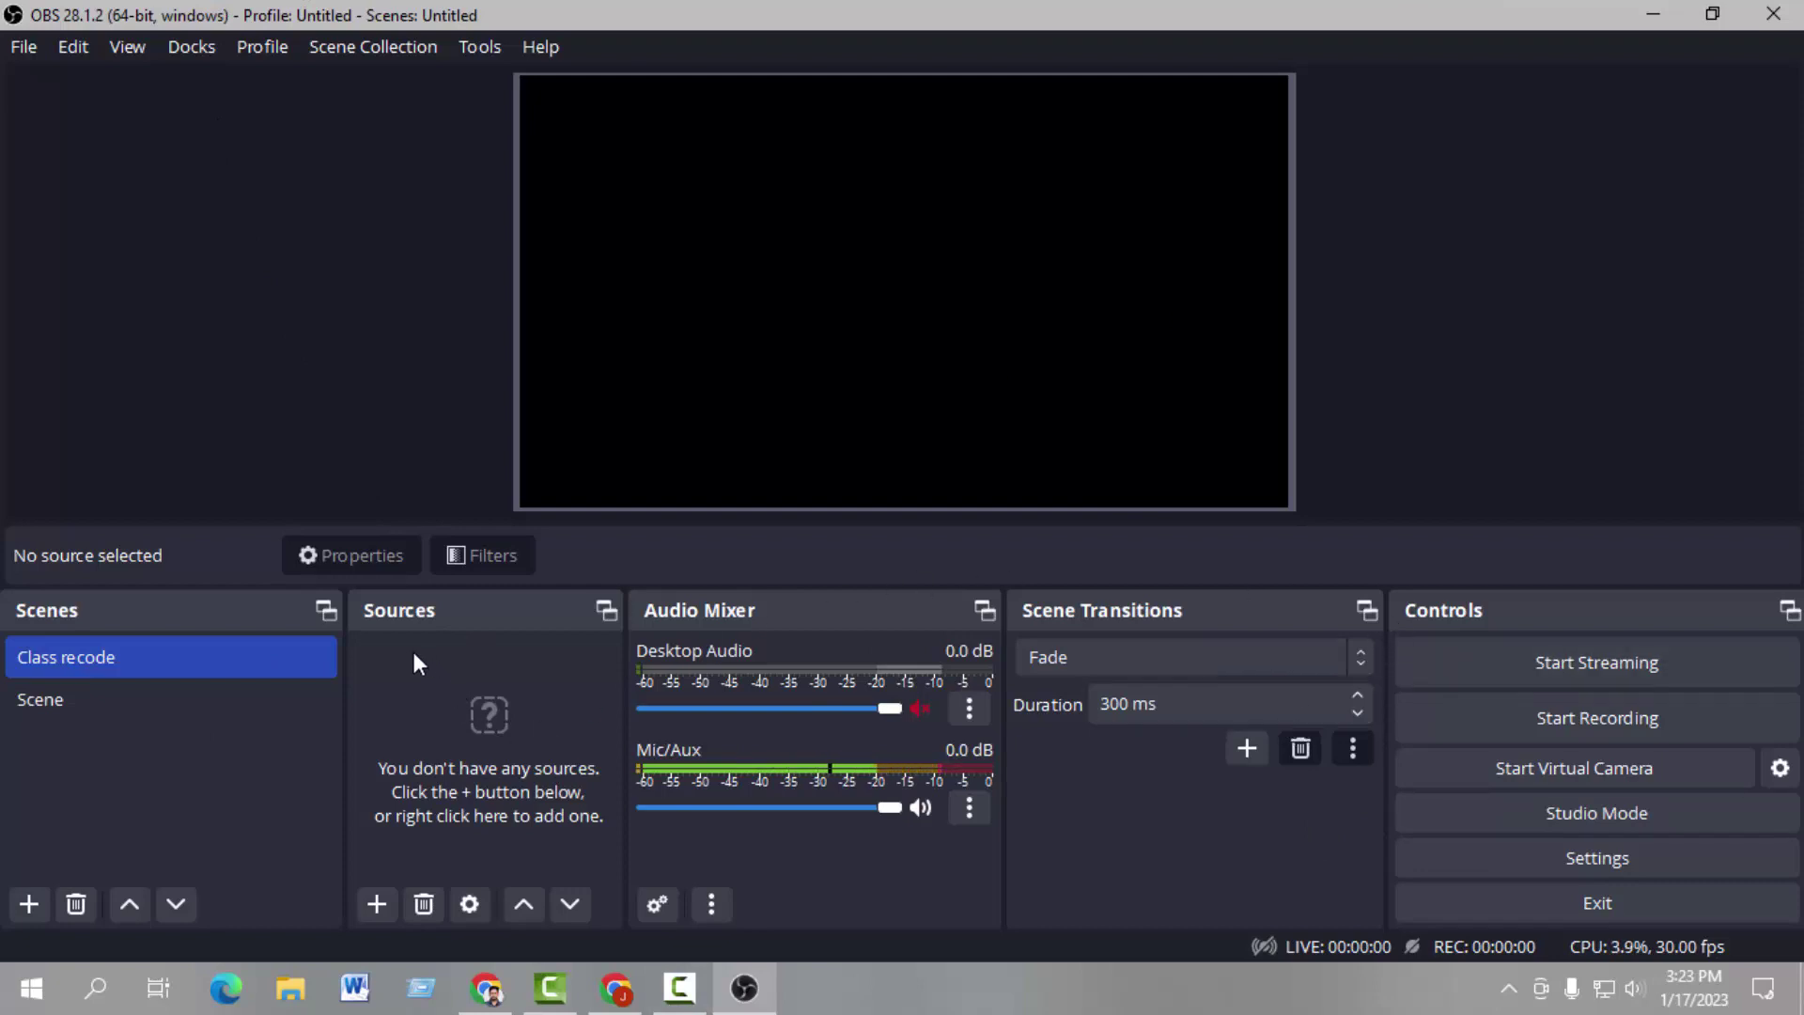
Add a new Display Capture source of the primary monitor to the Class recode scene and enlarge it to fill the canvas.
click(376, 904)
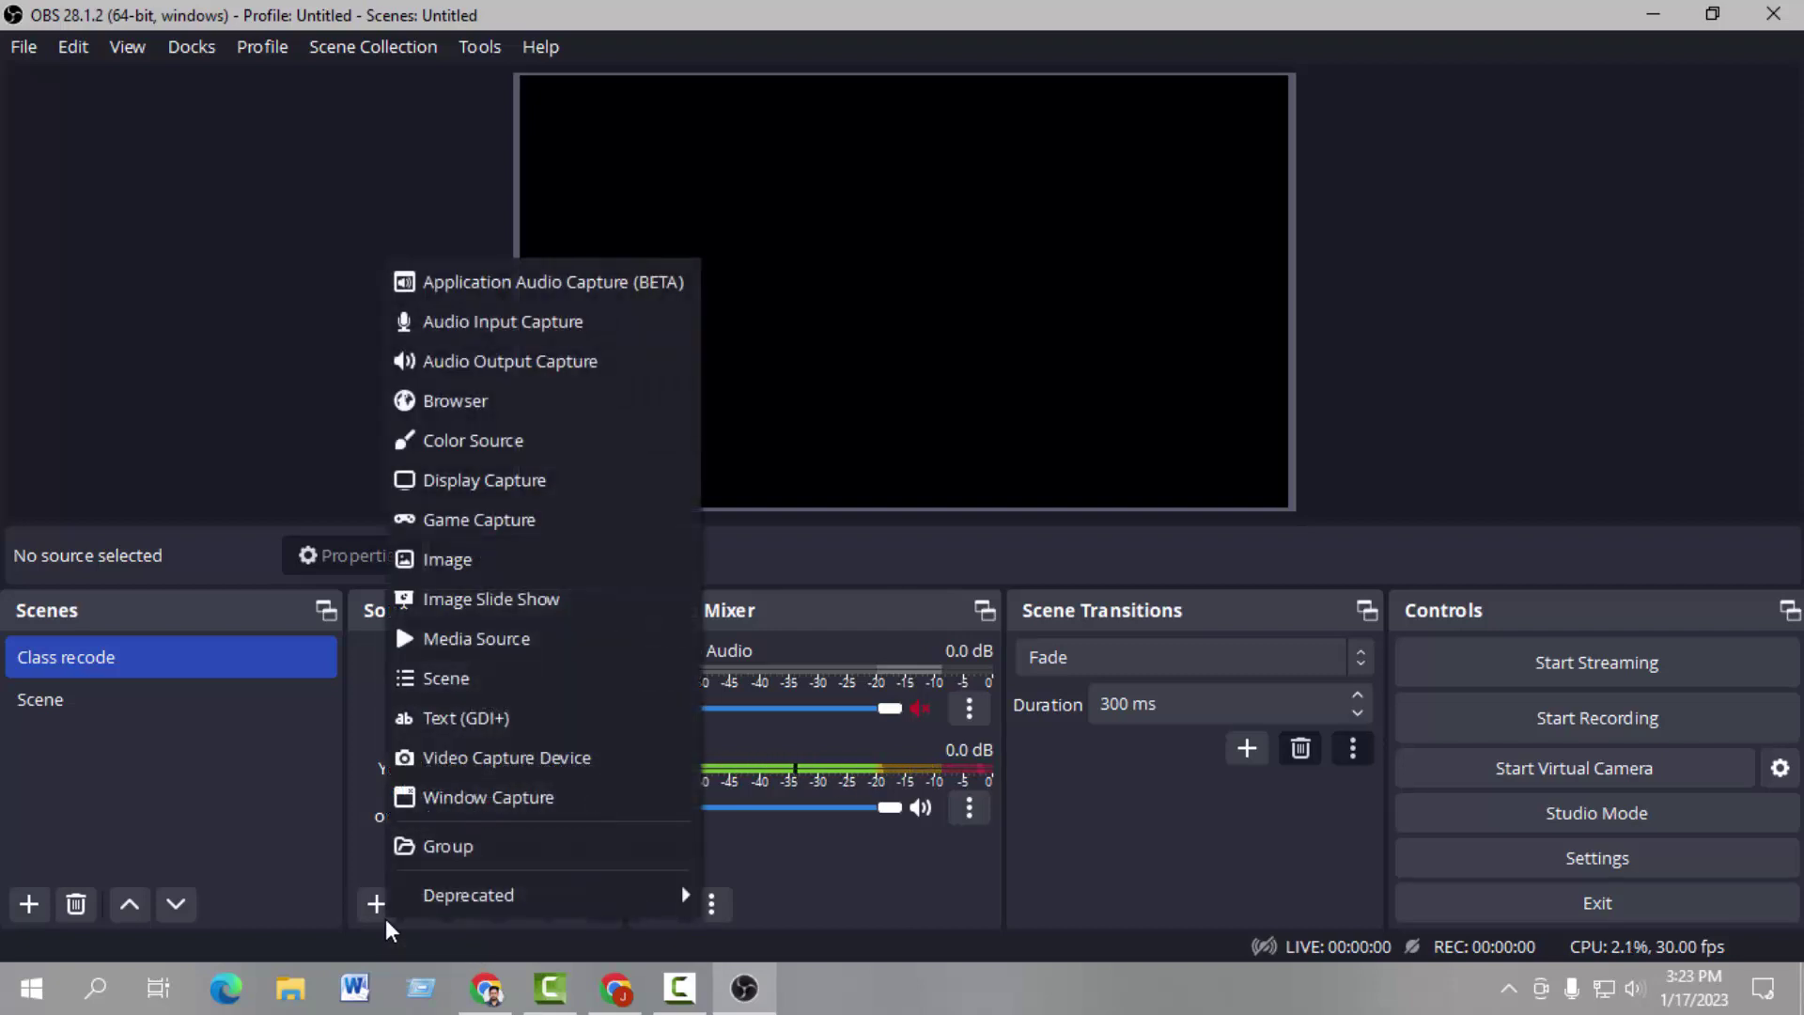
click(506, 479)
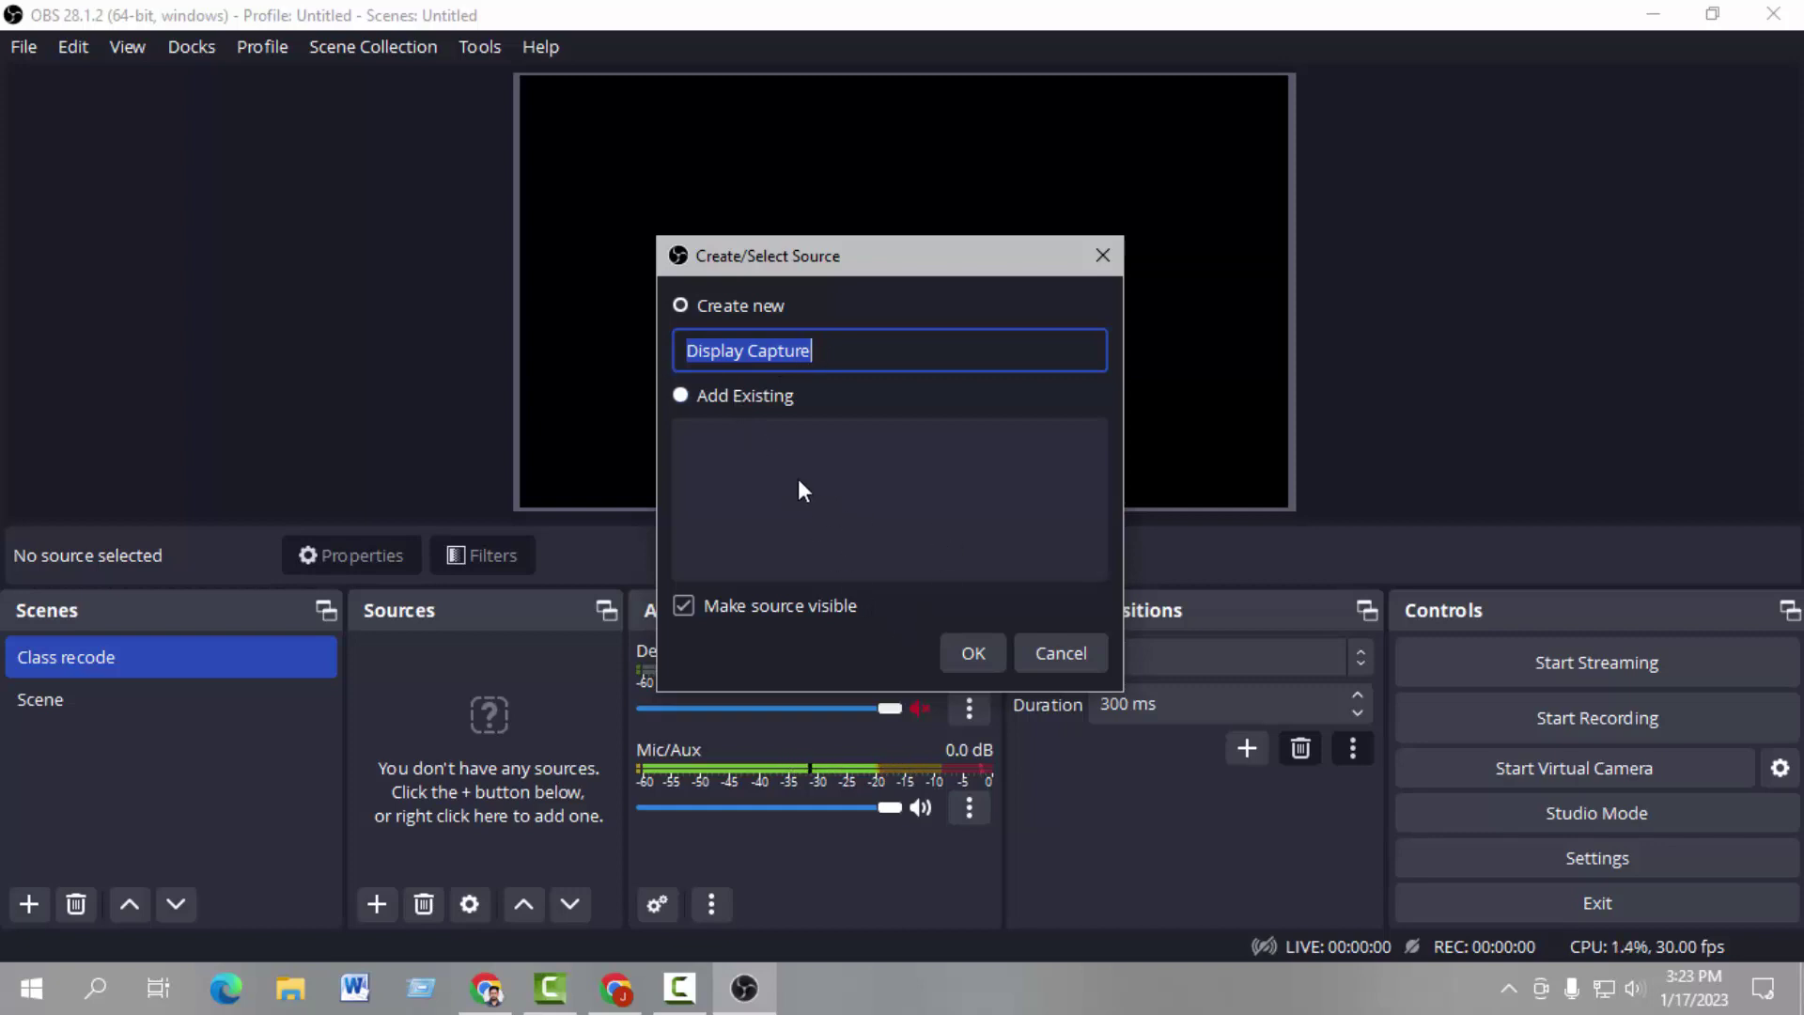
click(973, 654)
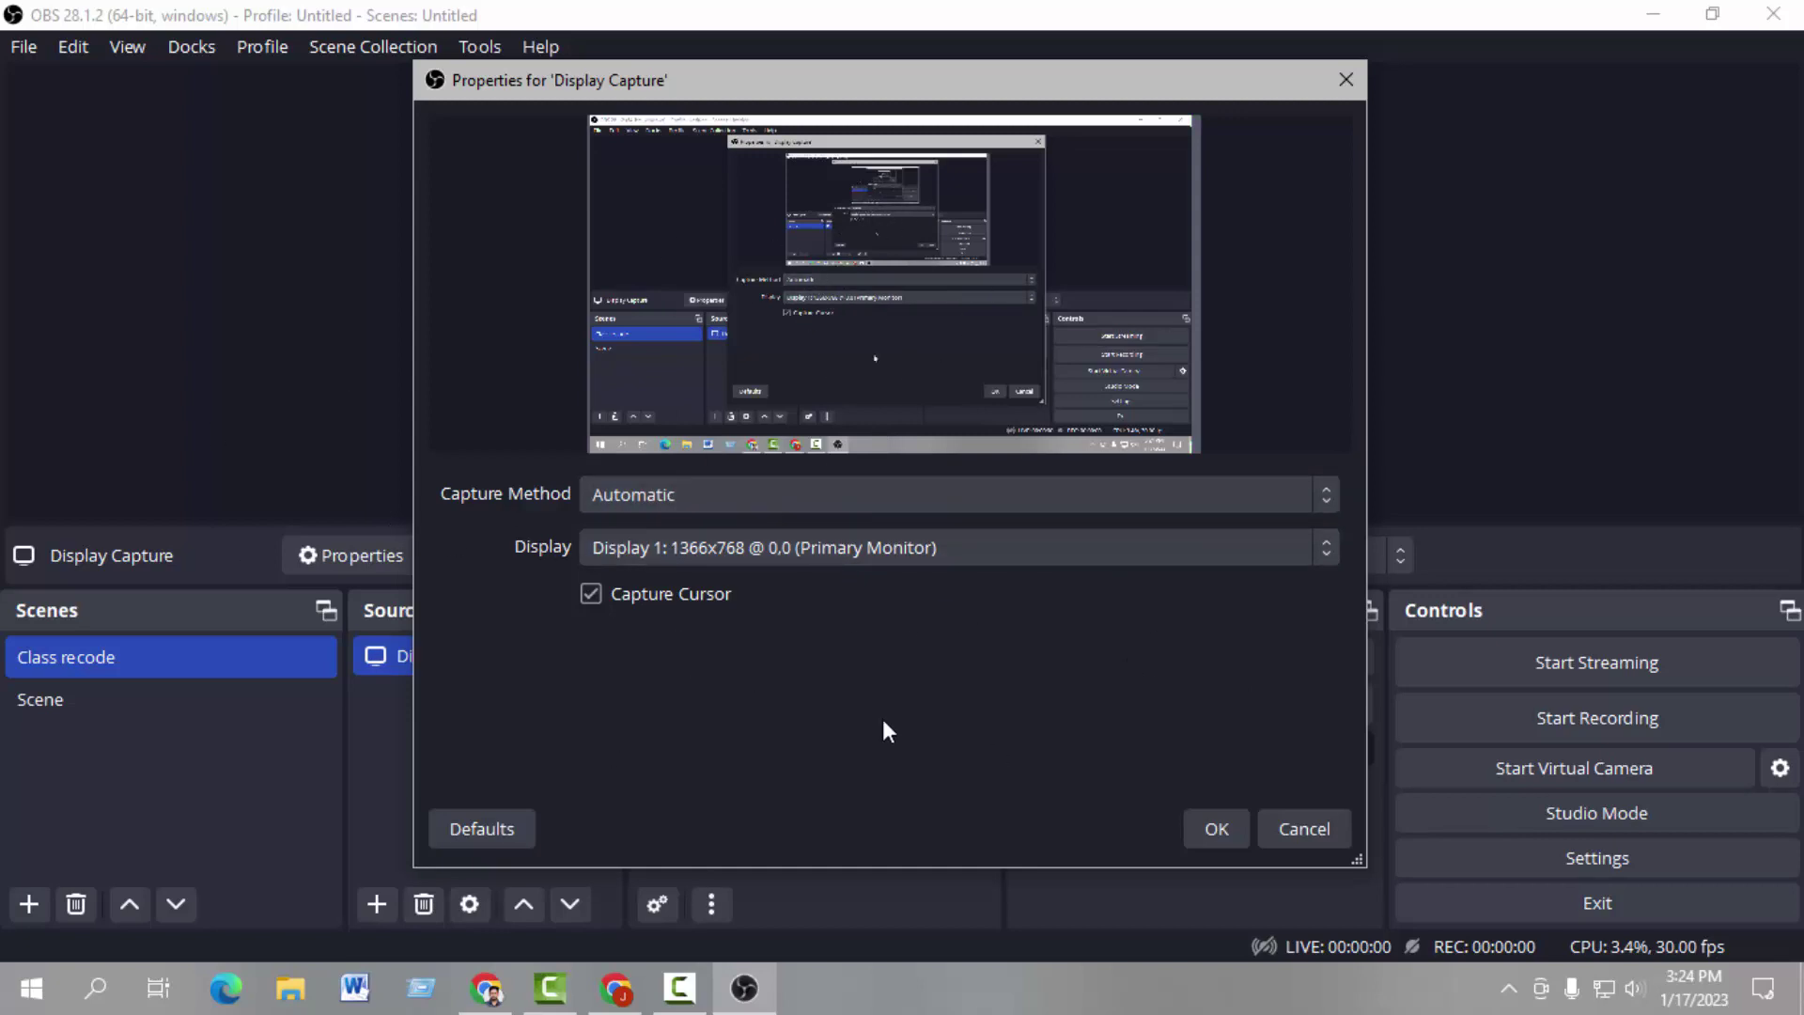
click(1209, 831)
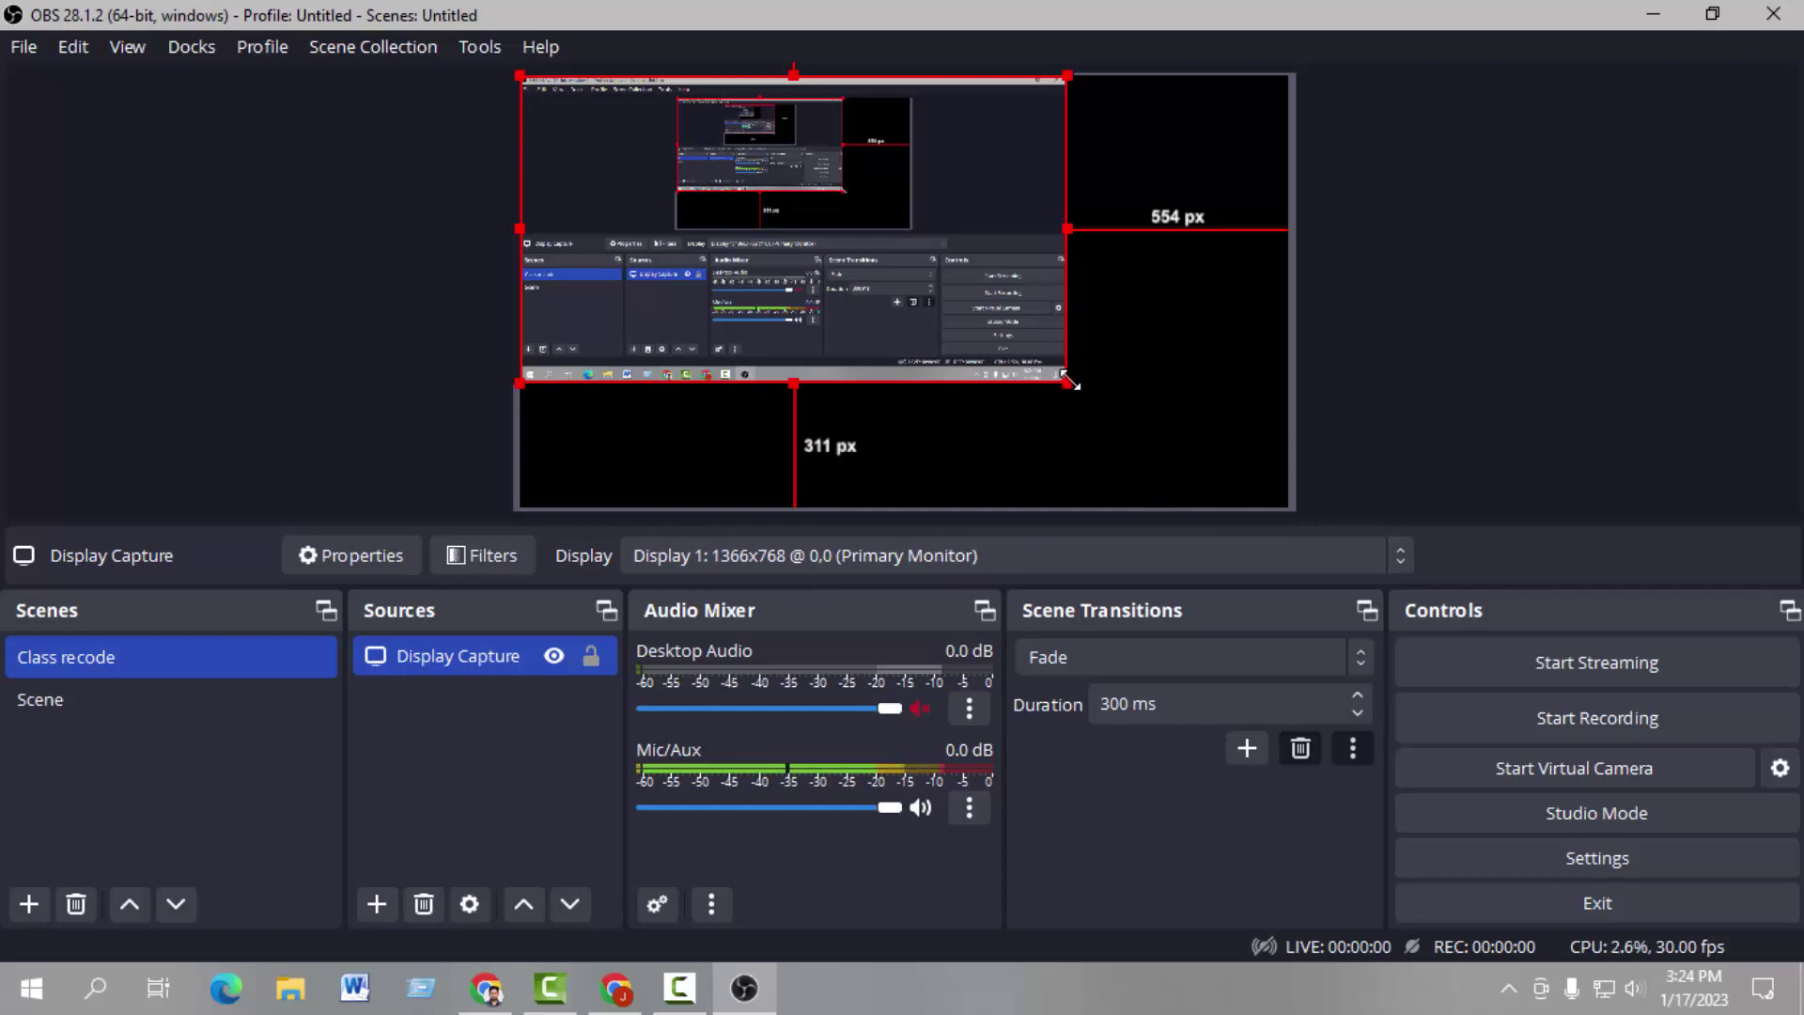
drag(1066, 382, 1292, 508)
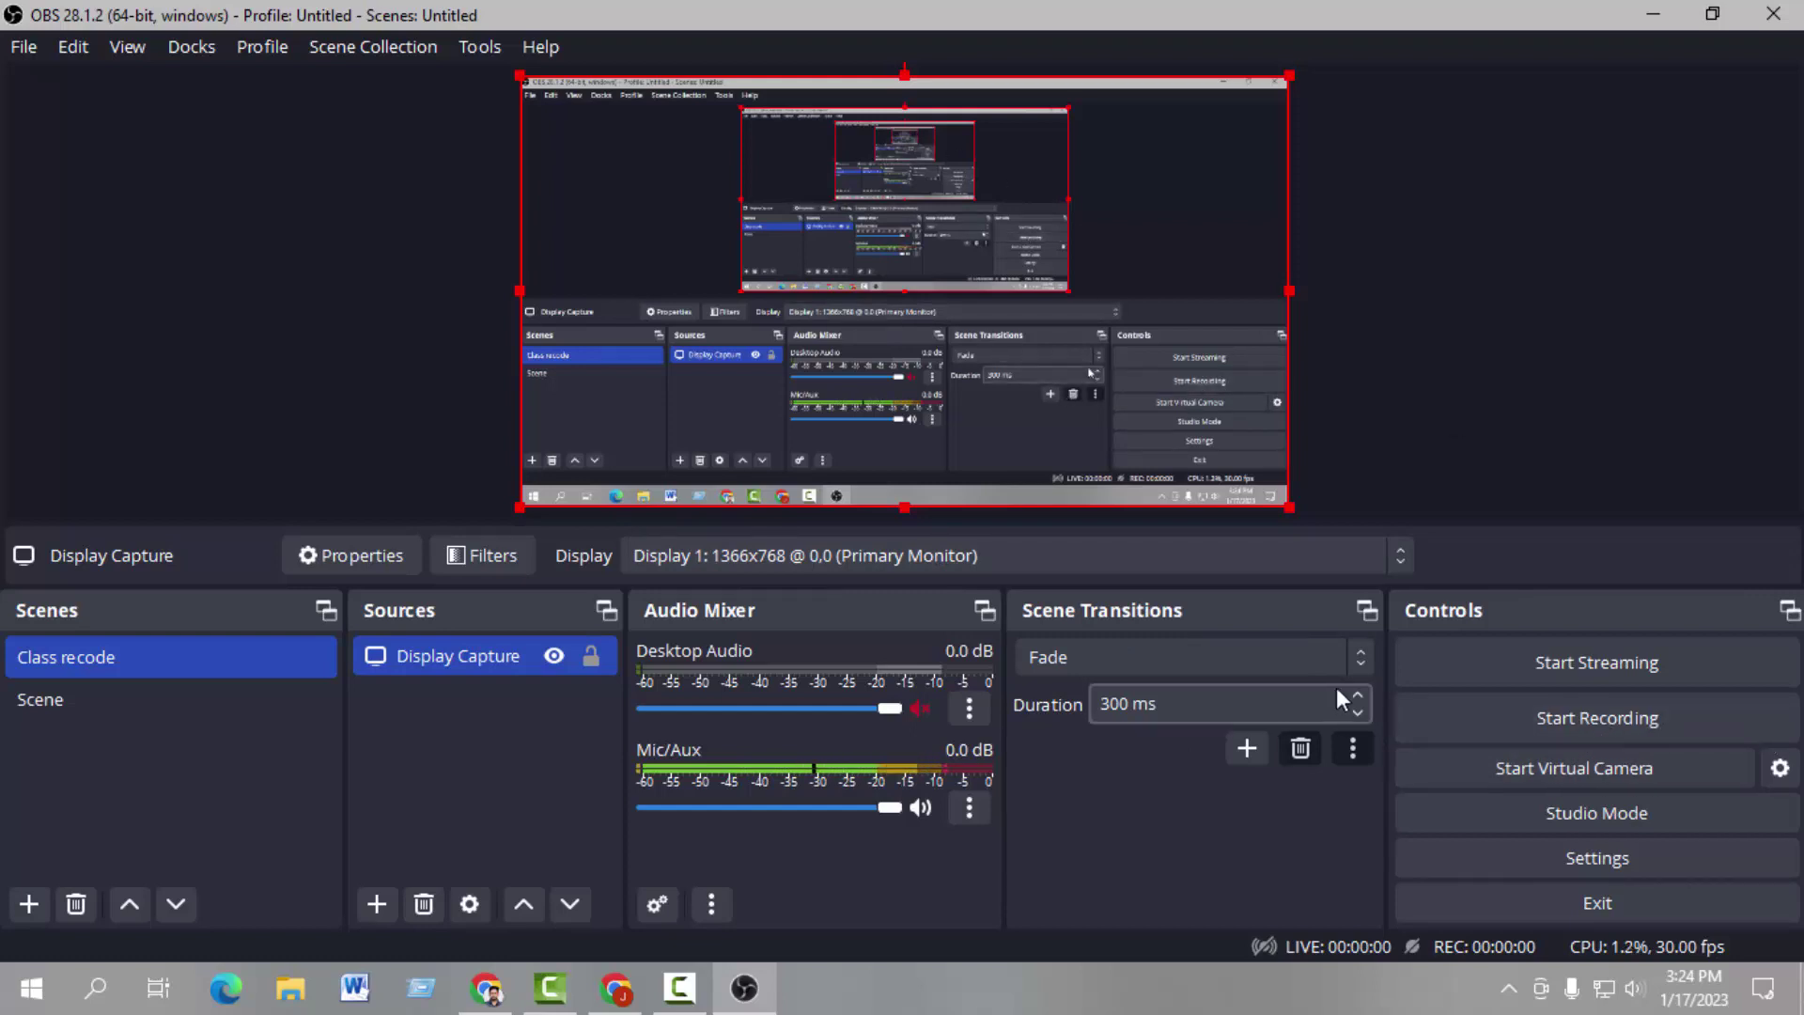
Record a short test clip of the desktop and stop the recording.
click(1564, 726)
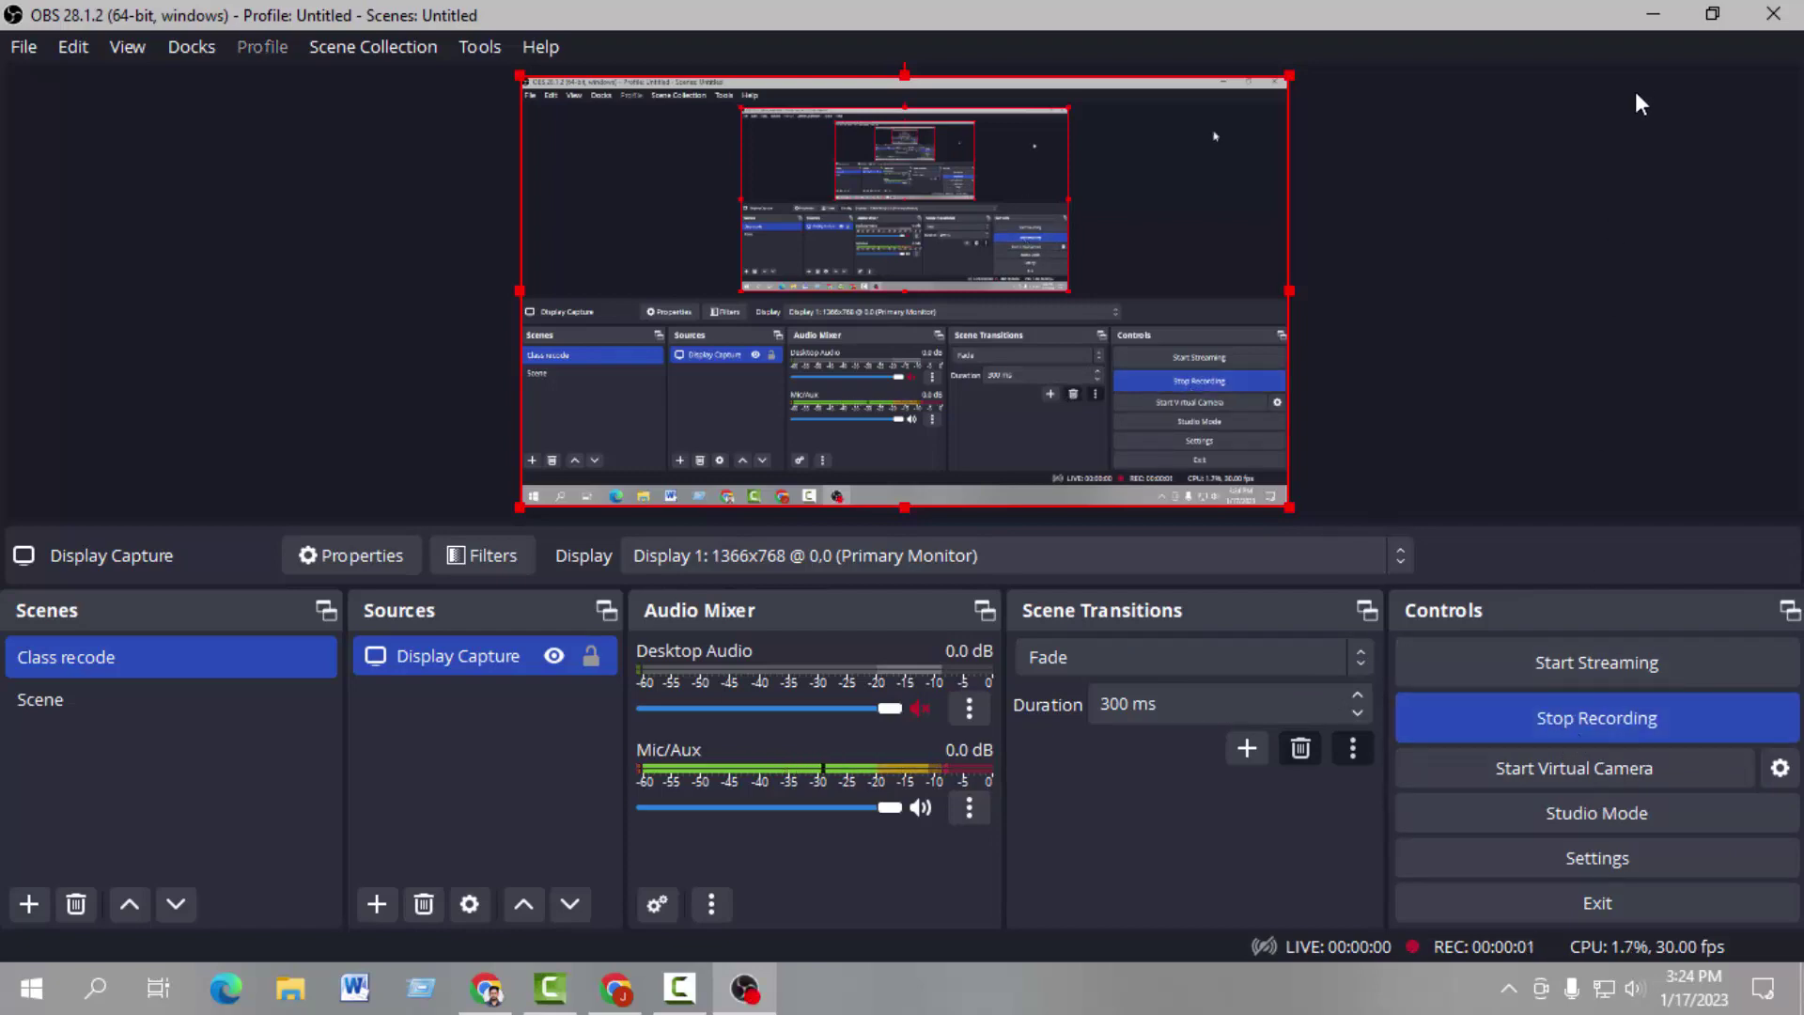
click(1645, 14)
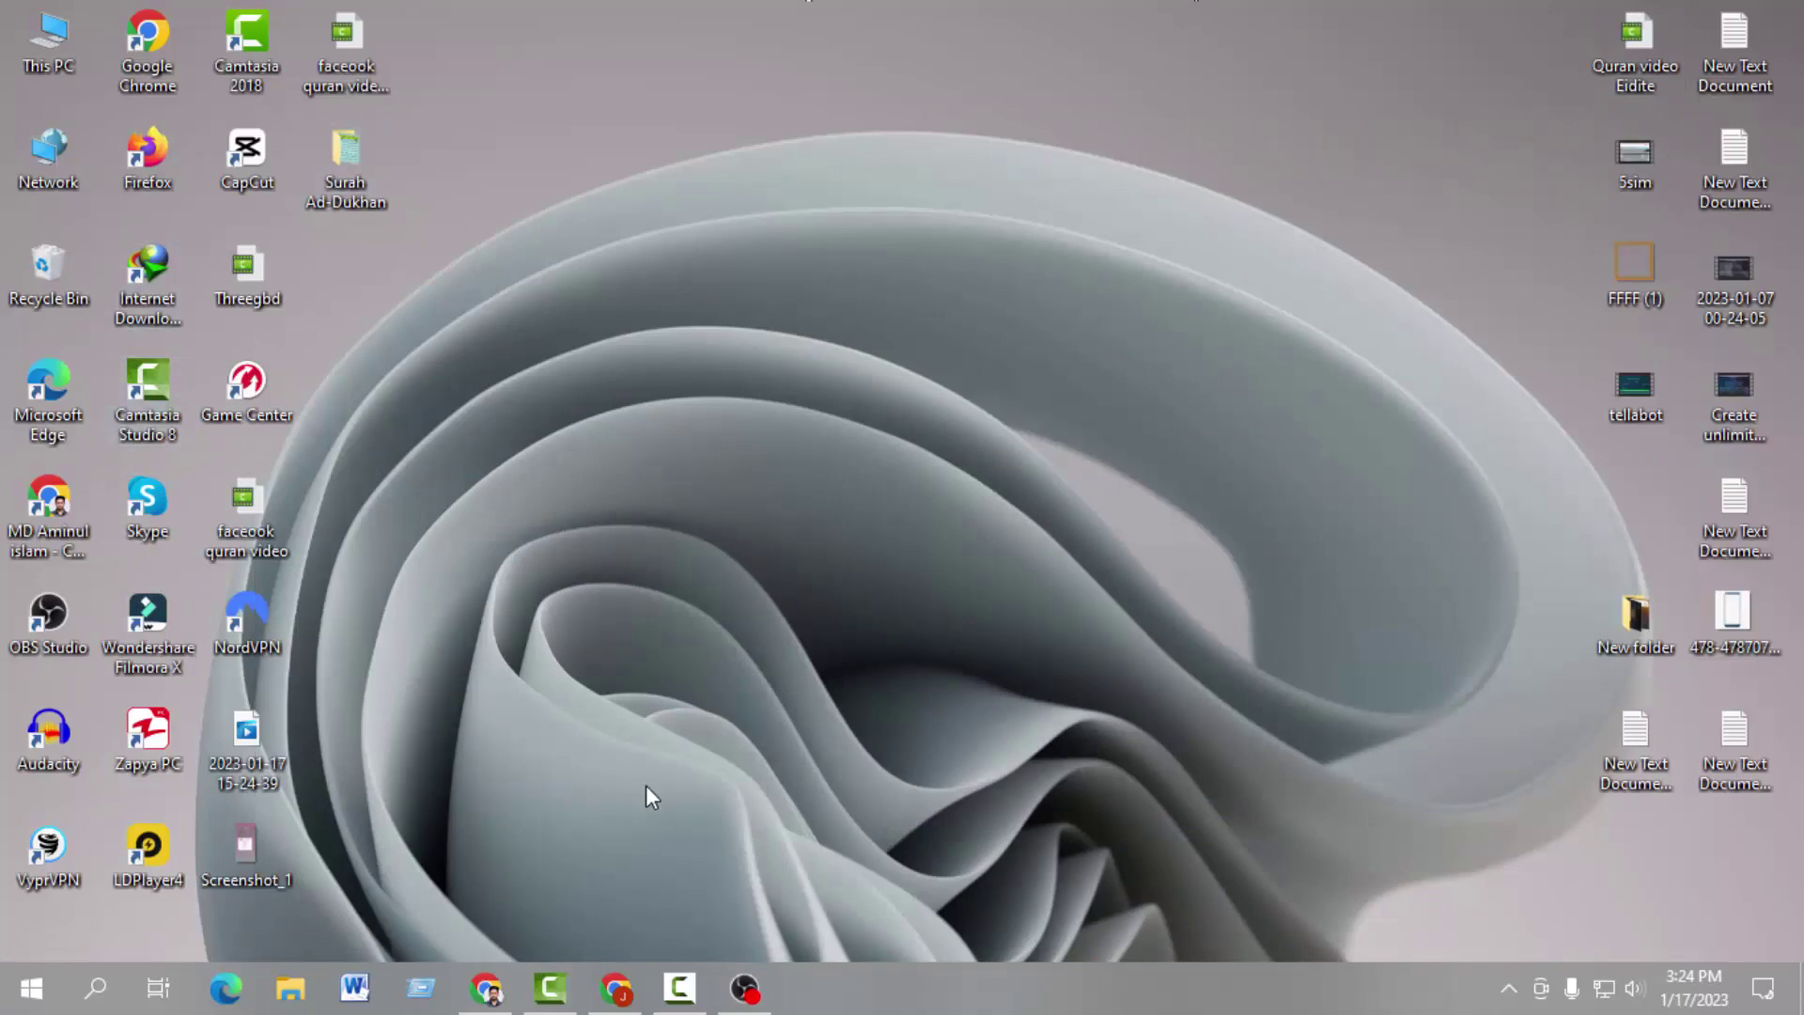
click(755, 999)
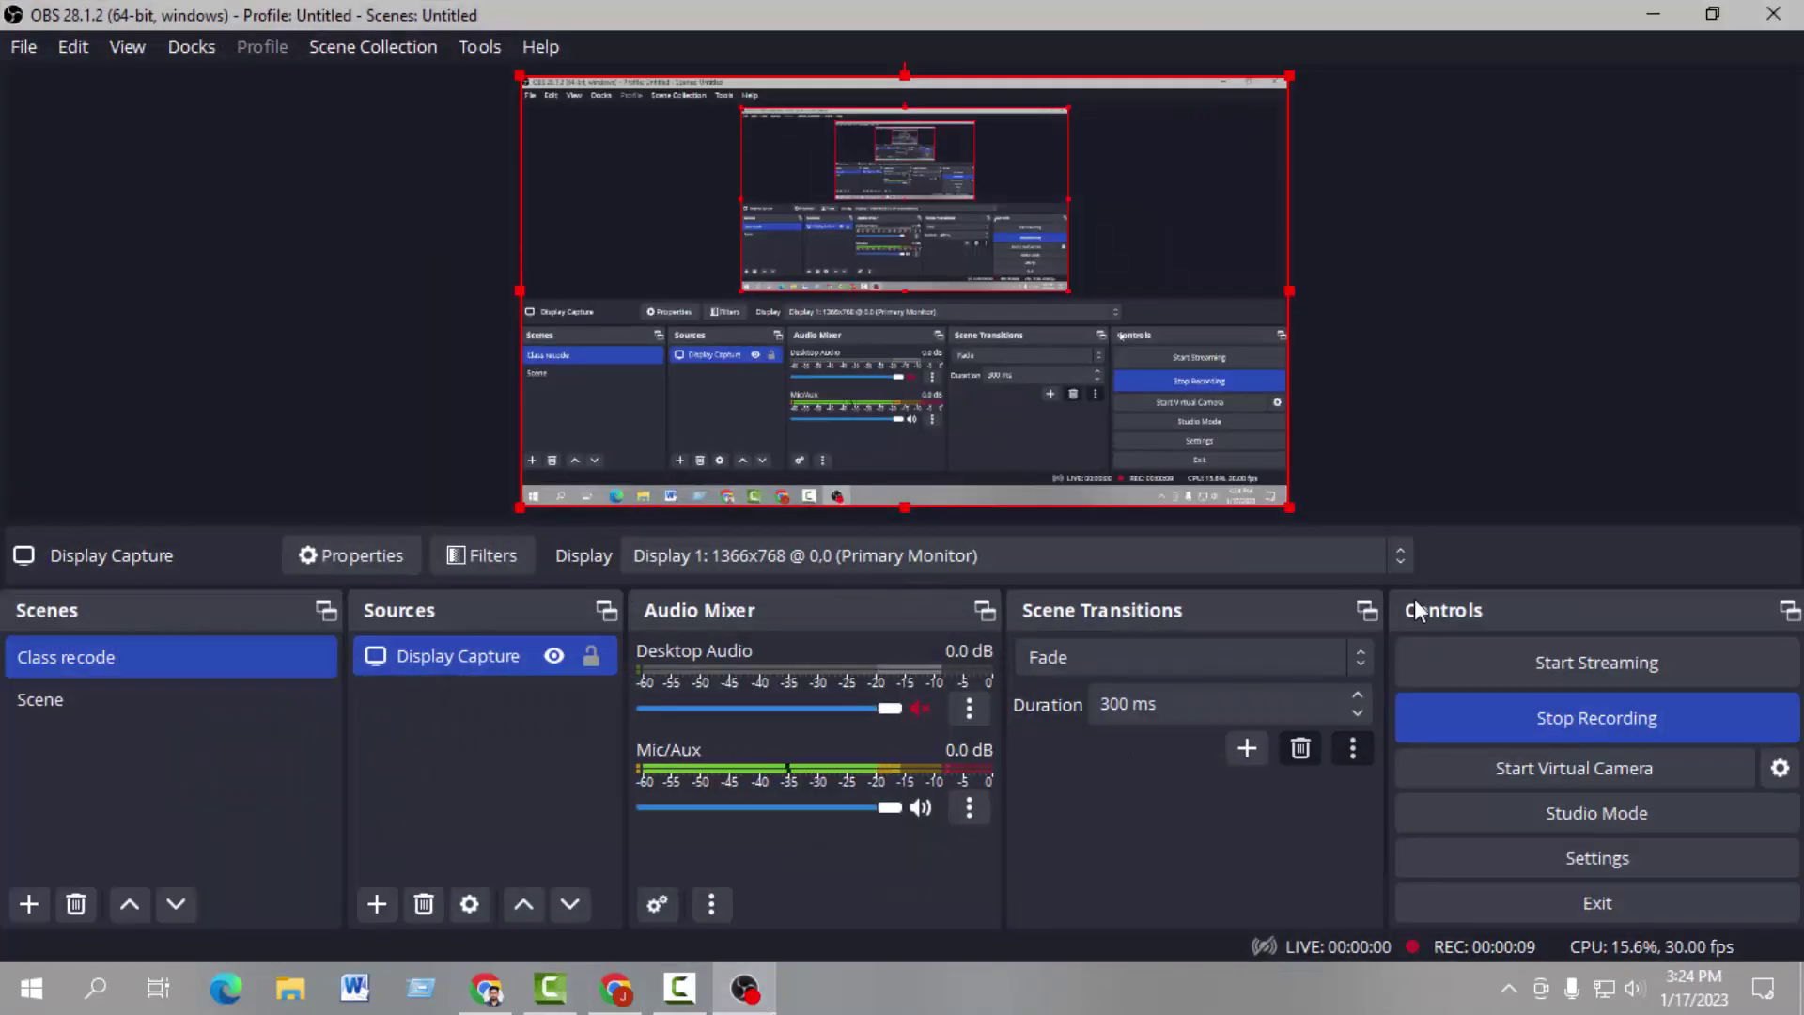
click(1530, 714)
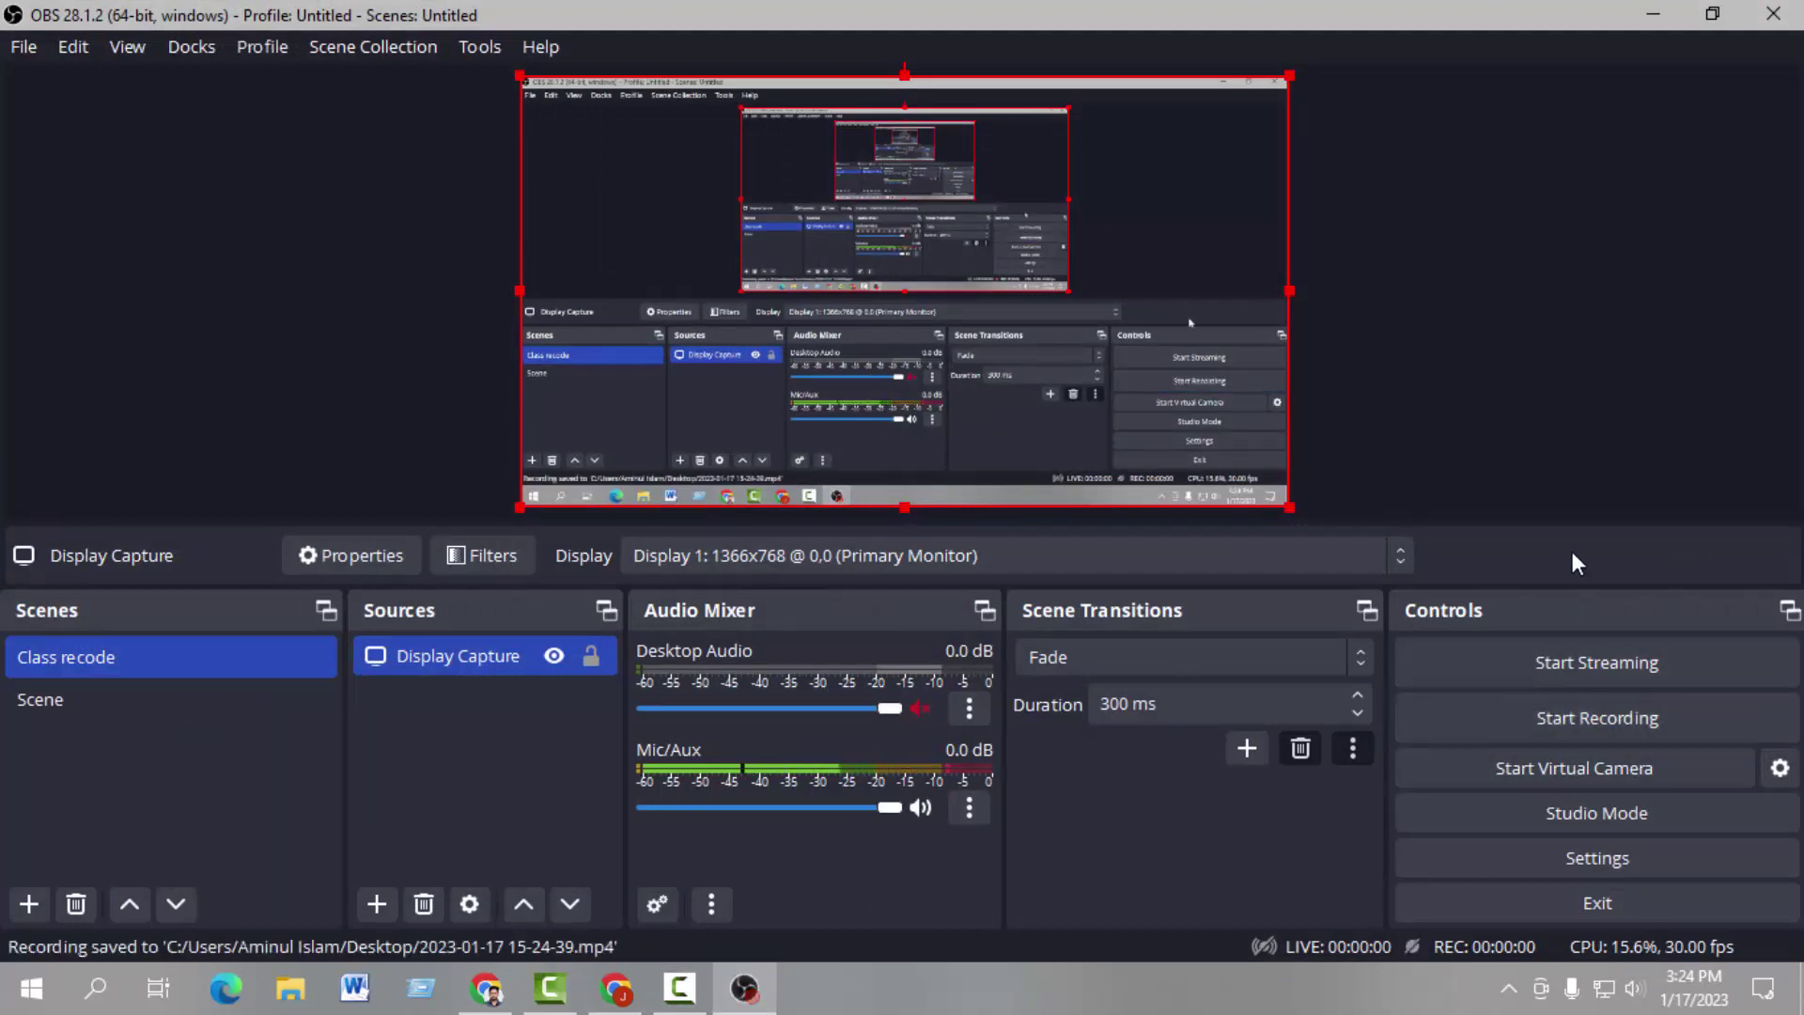
Play back the test recording saved on the desktop and close the player.
click(1652, 15)
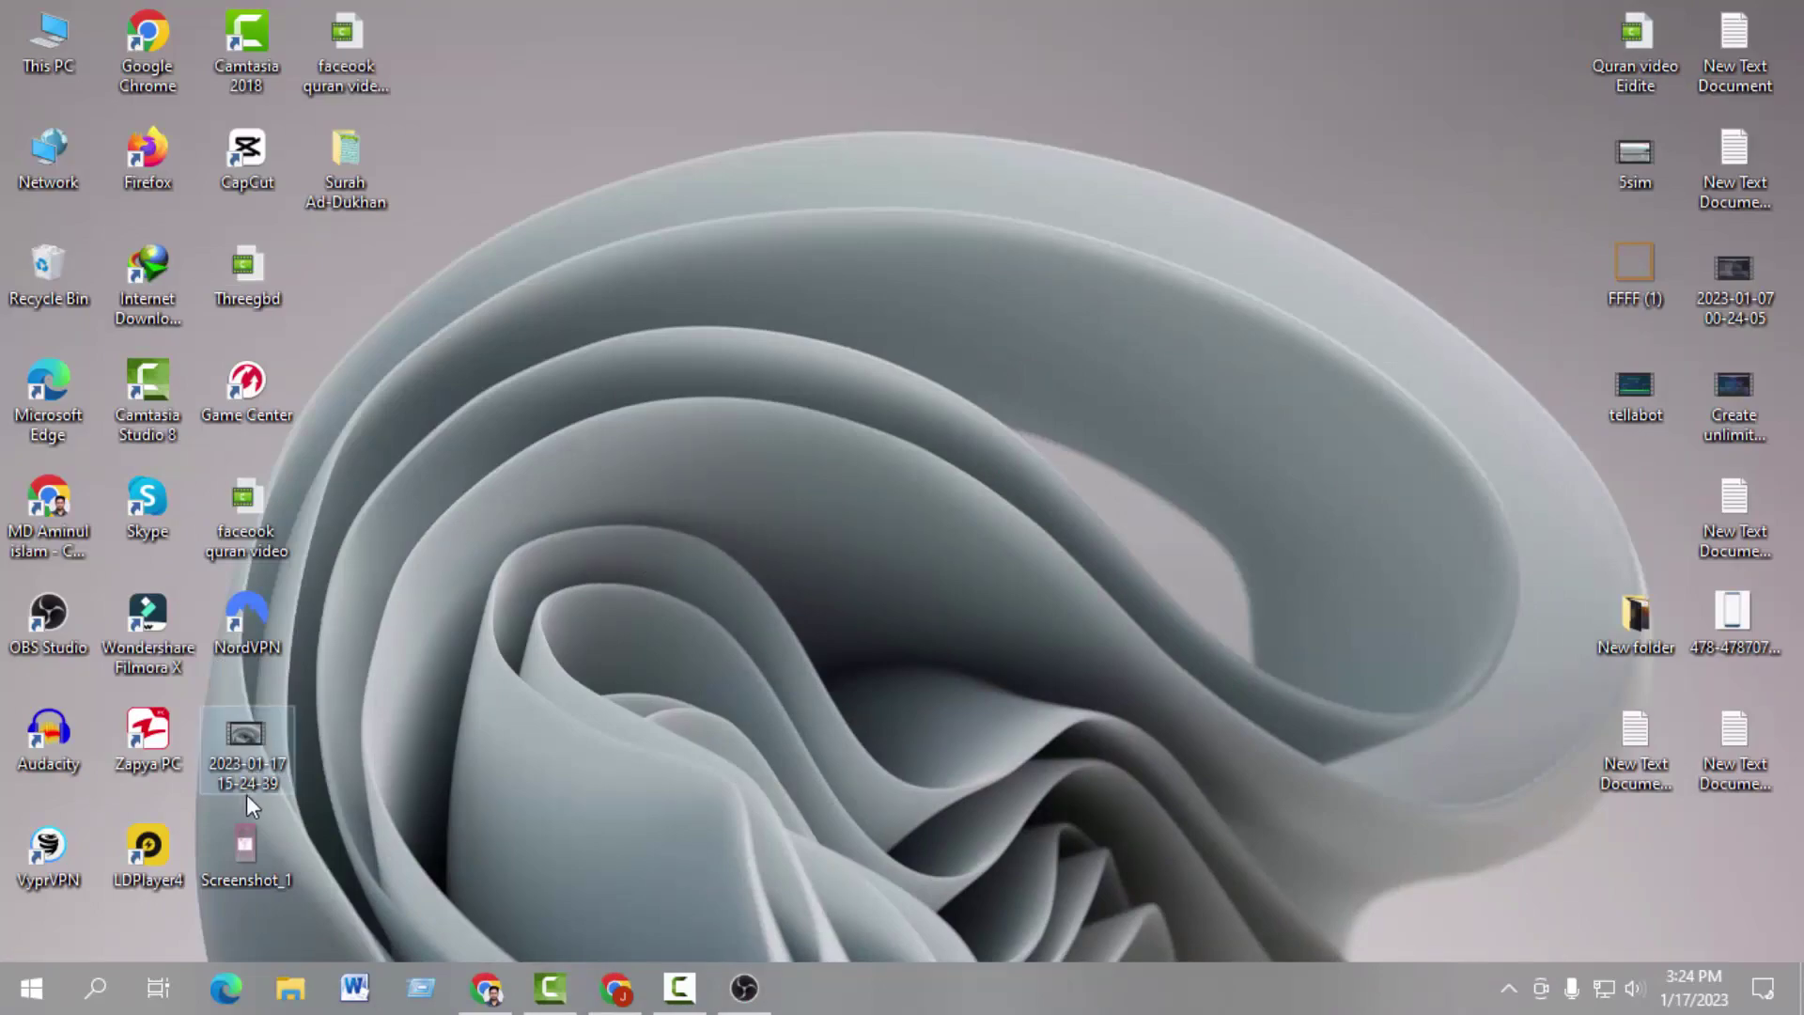
double_click(250, 758)
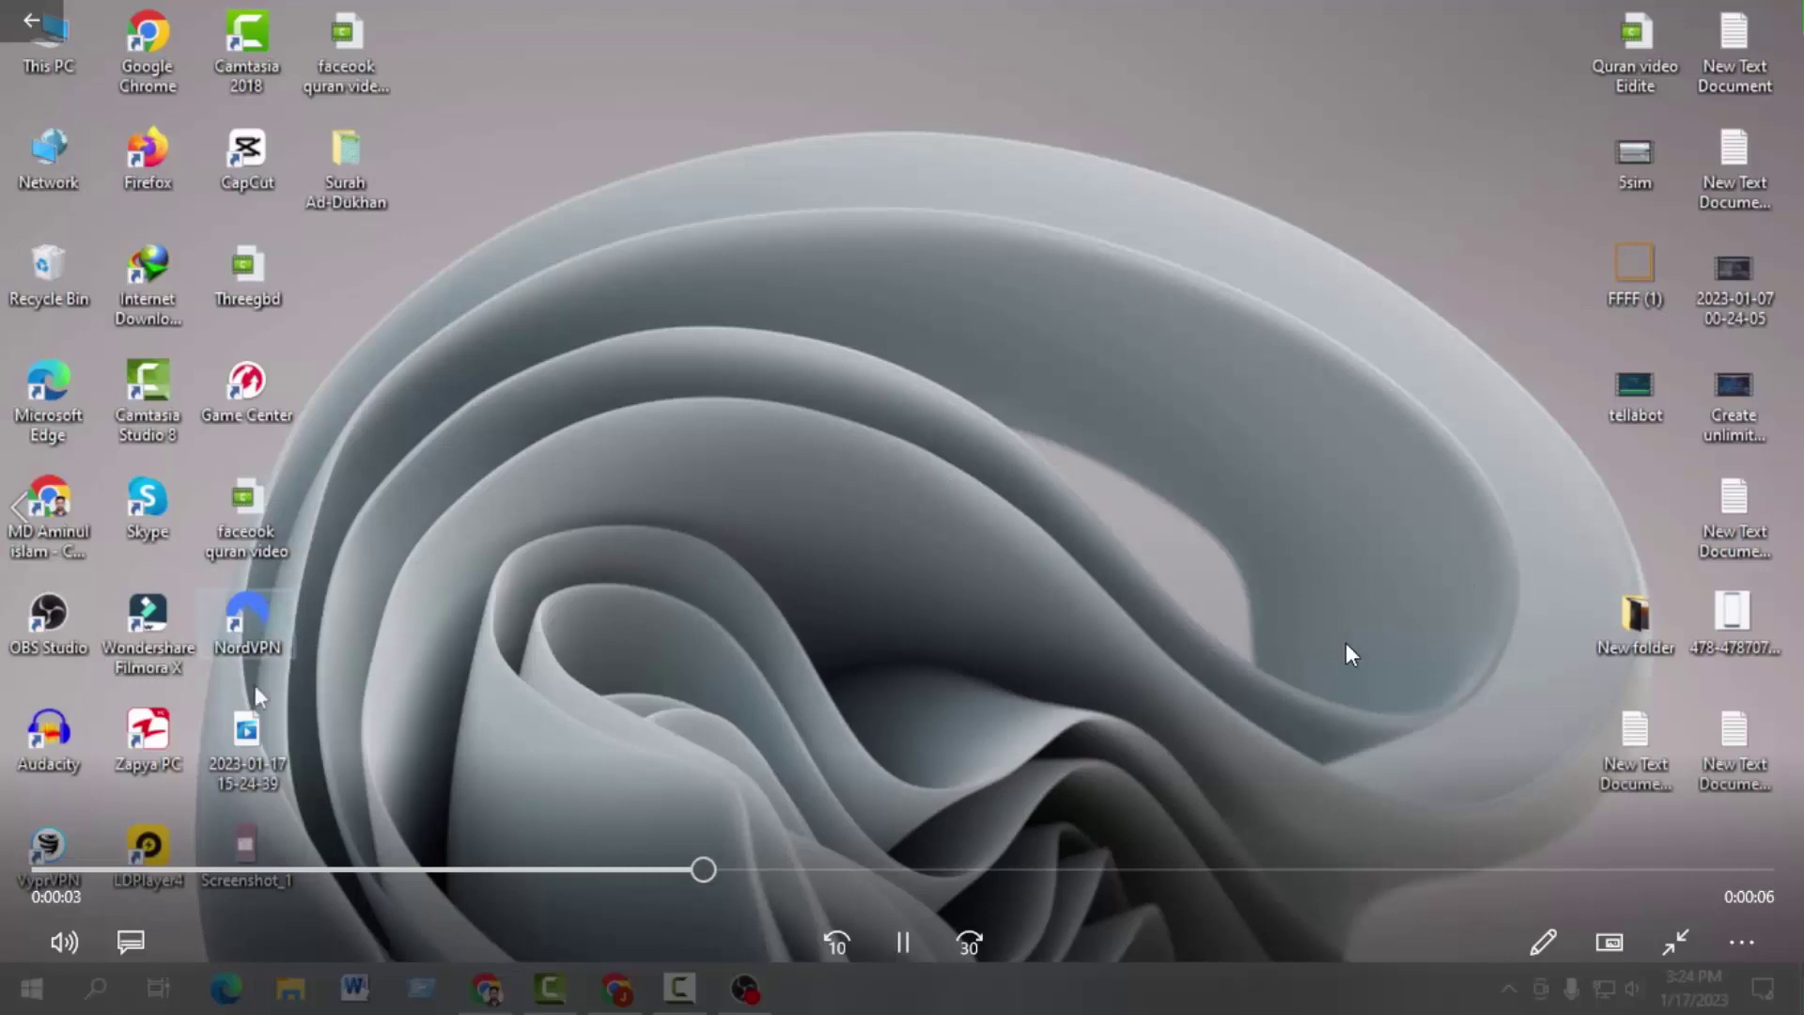
mouse_move(1231, 88)
click(1792, 20)
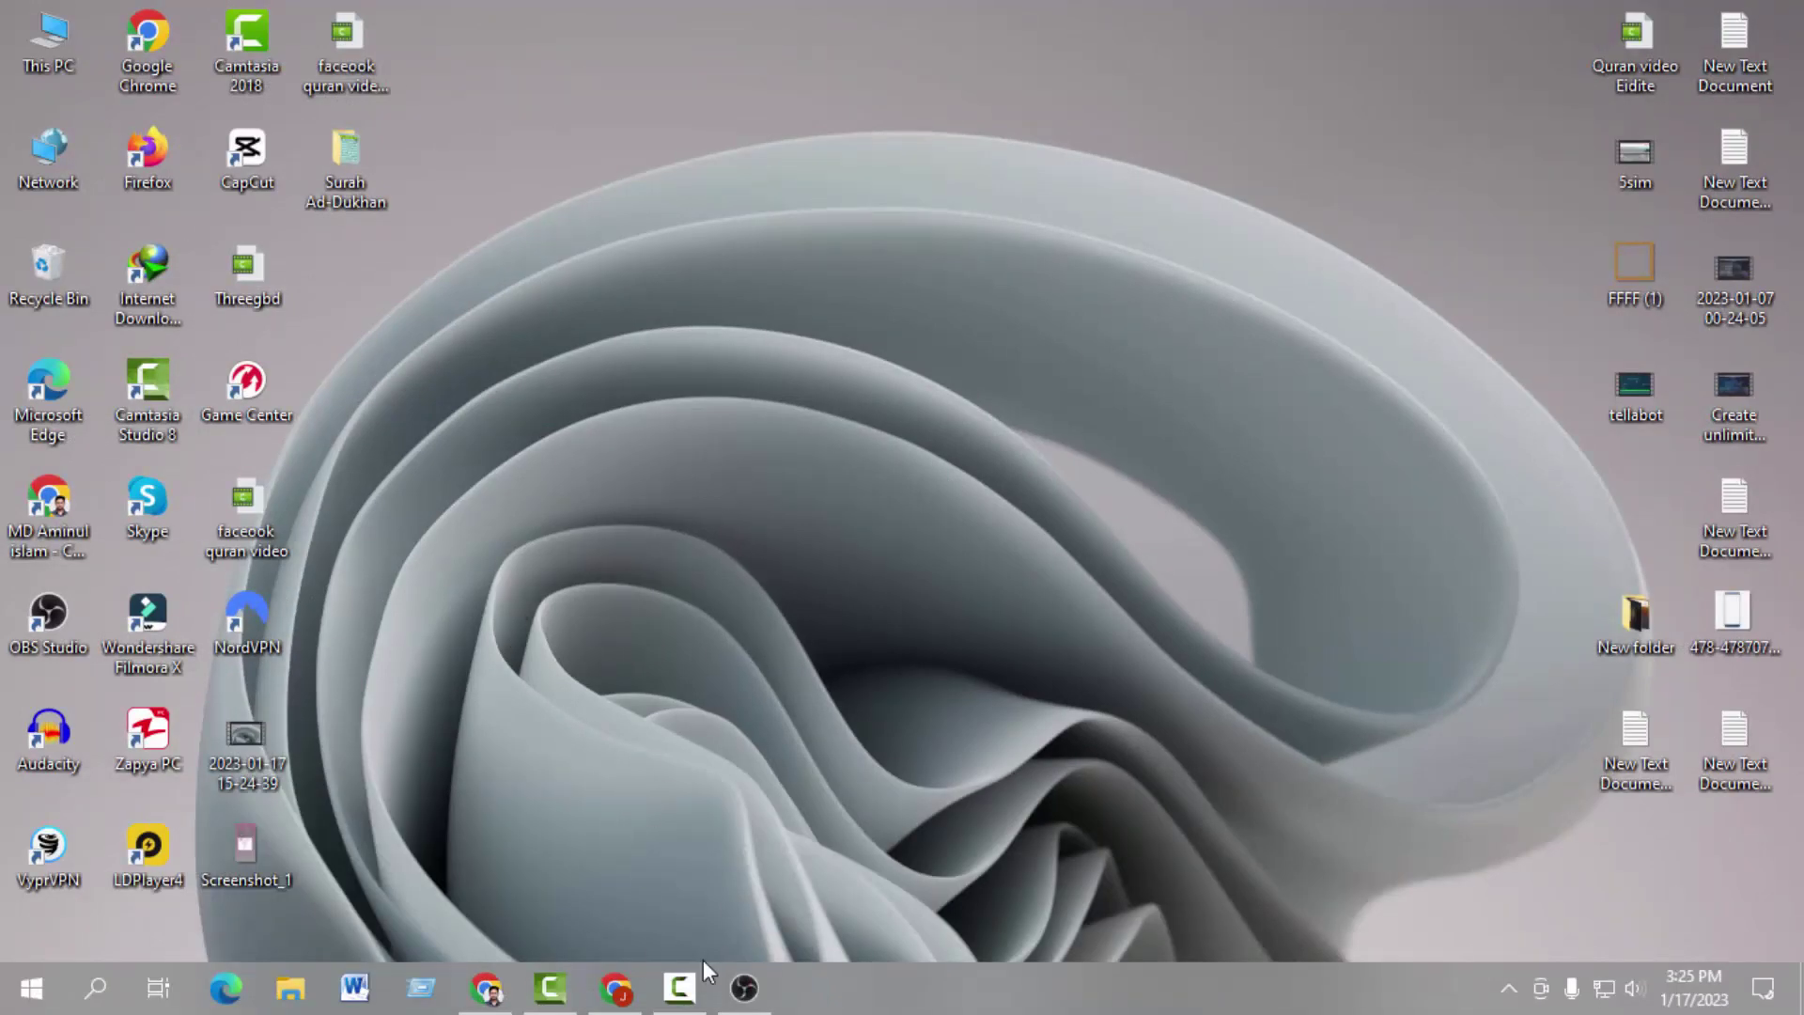
Switch to Chrome and open the Gaming 789 page from the managed pages on Facebook.
click(745, 988)
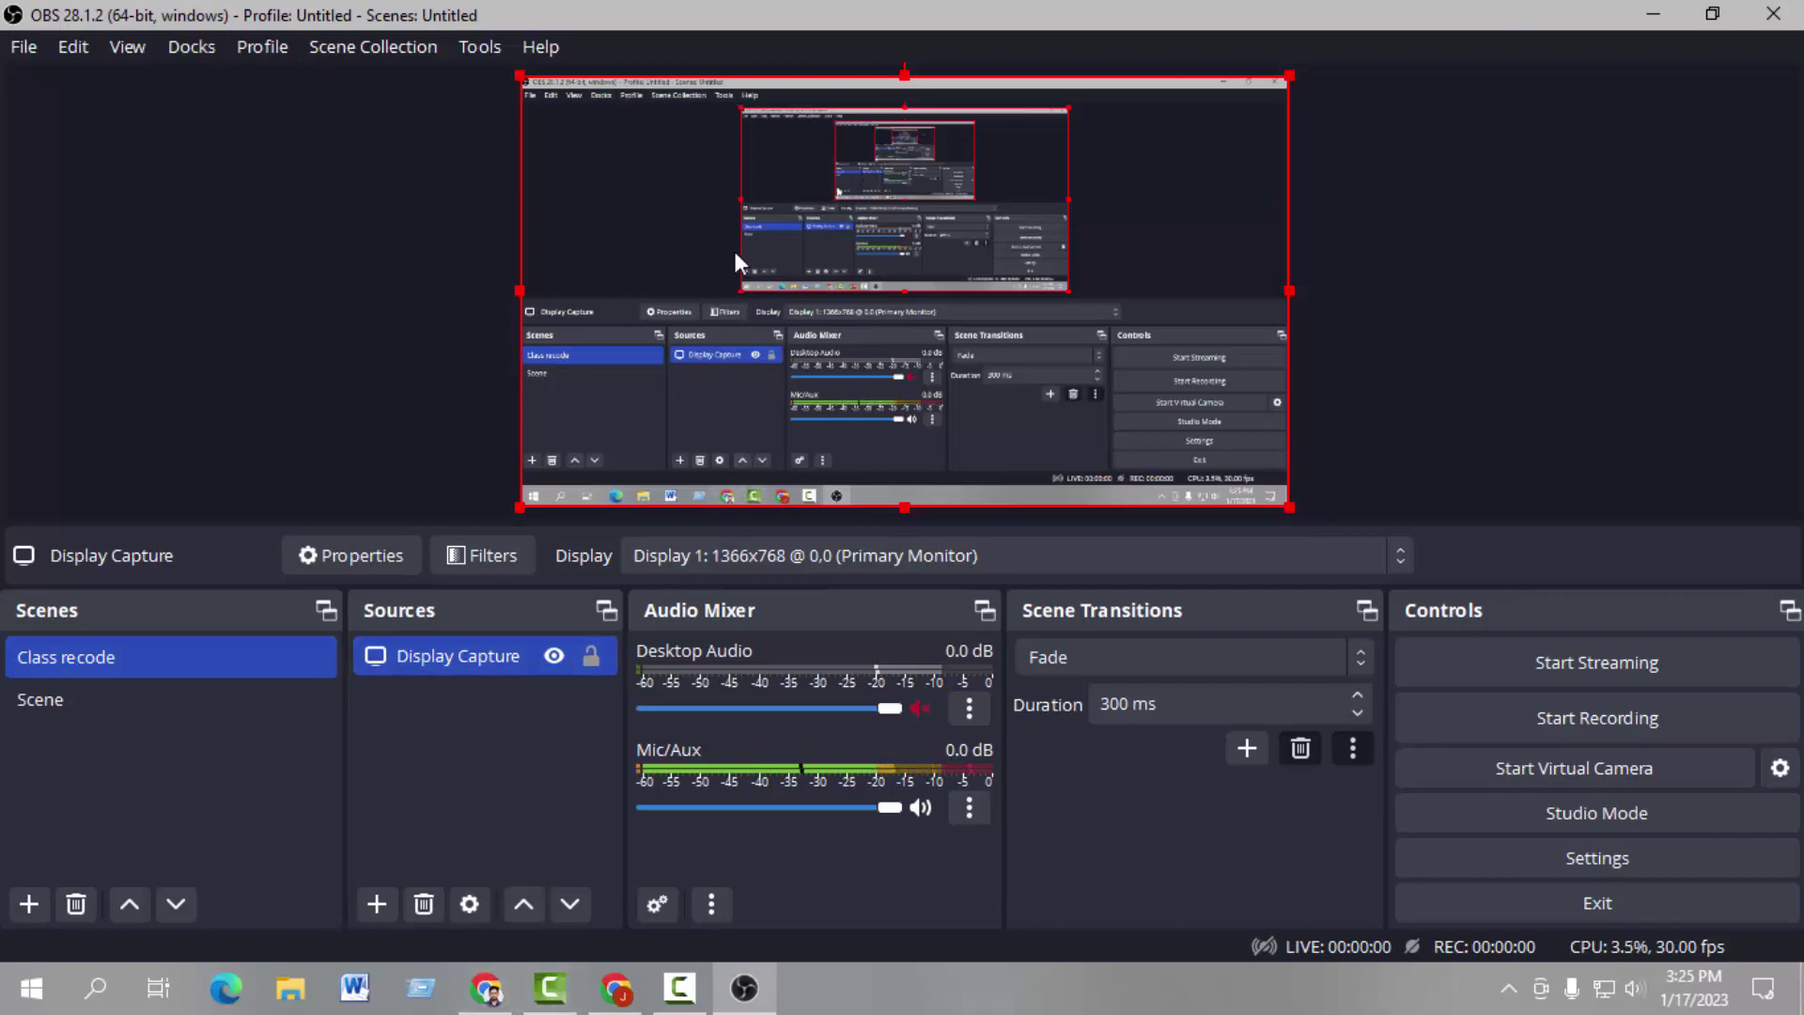
click(486, 988)
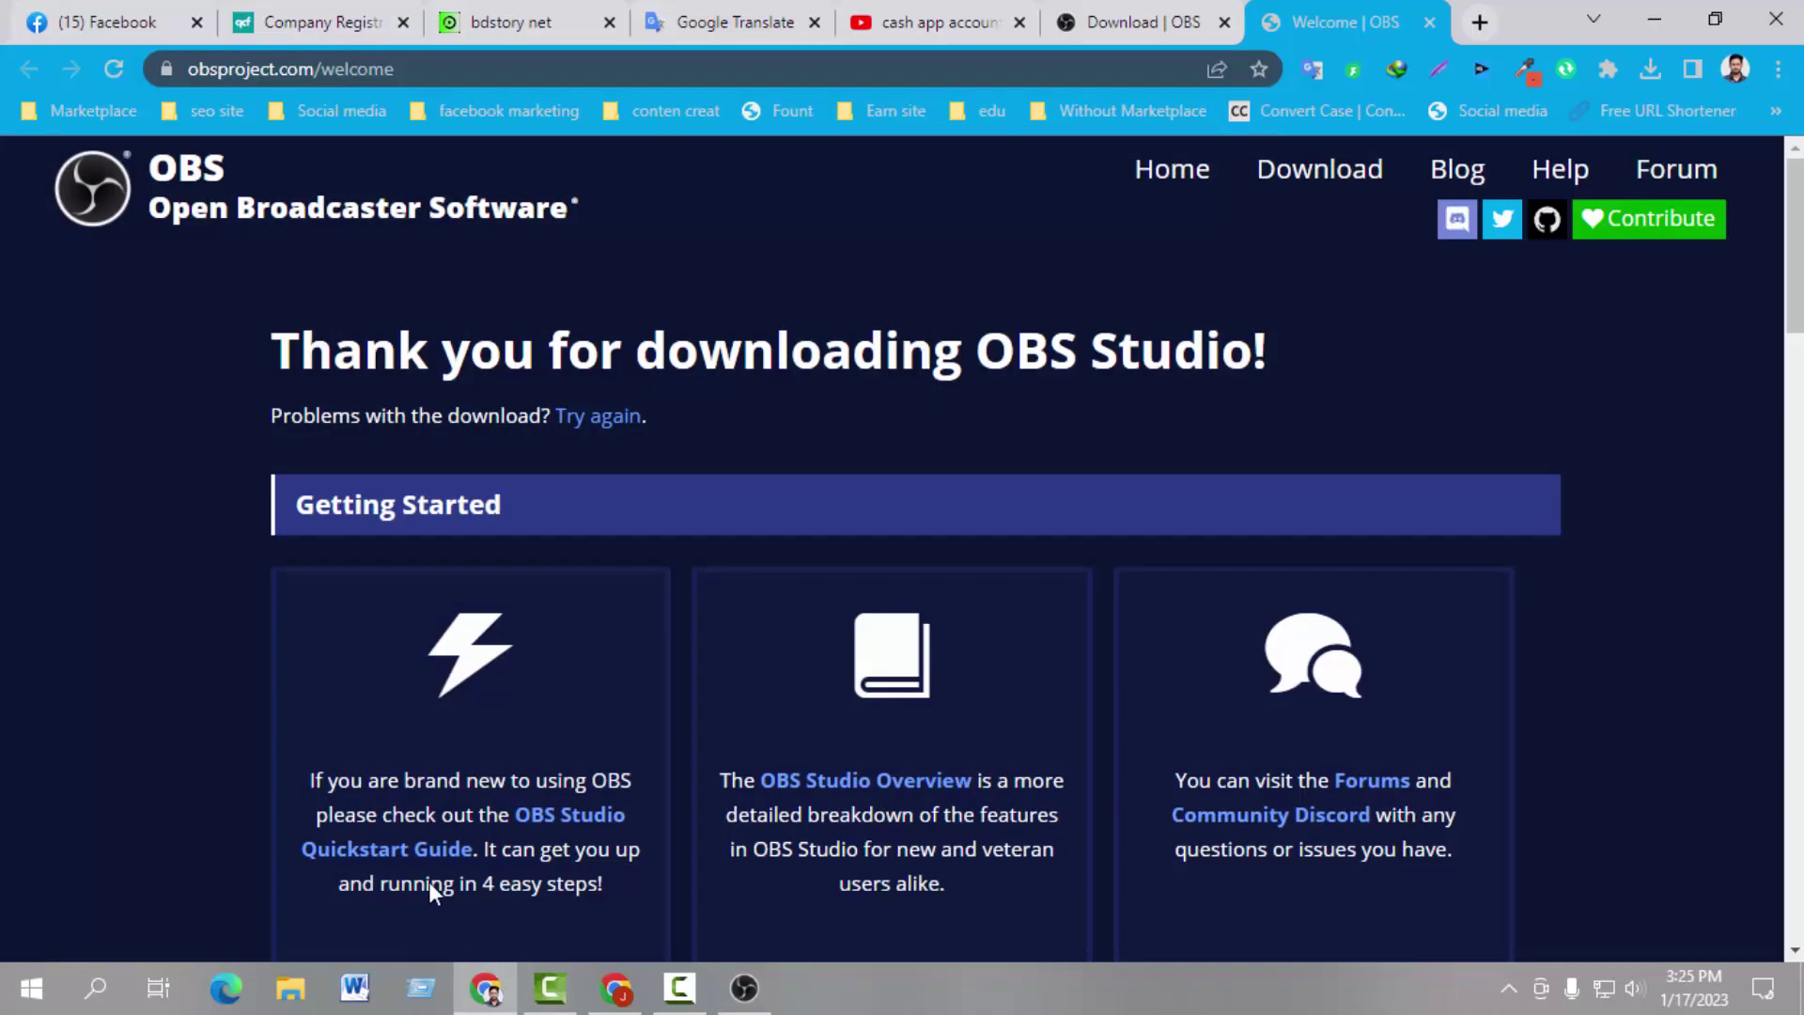
click(57, 21)
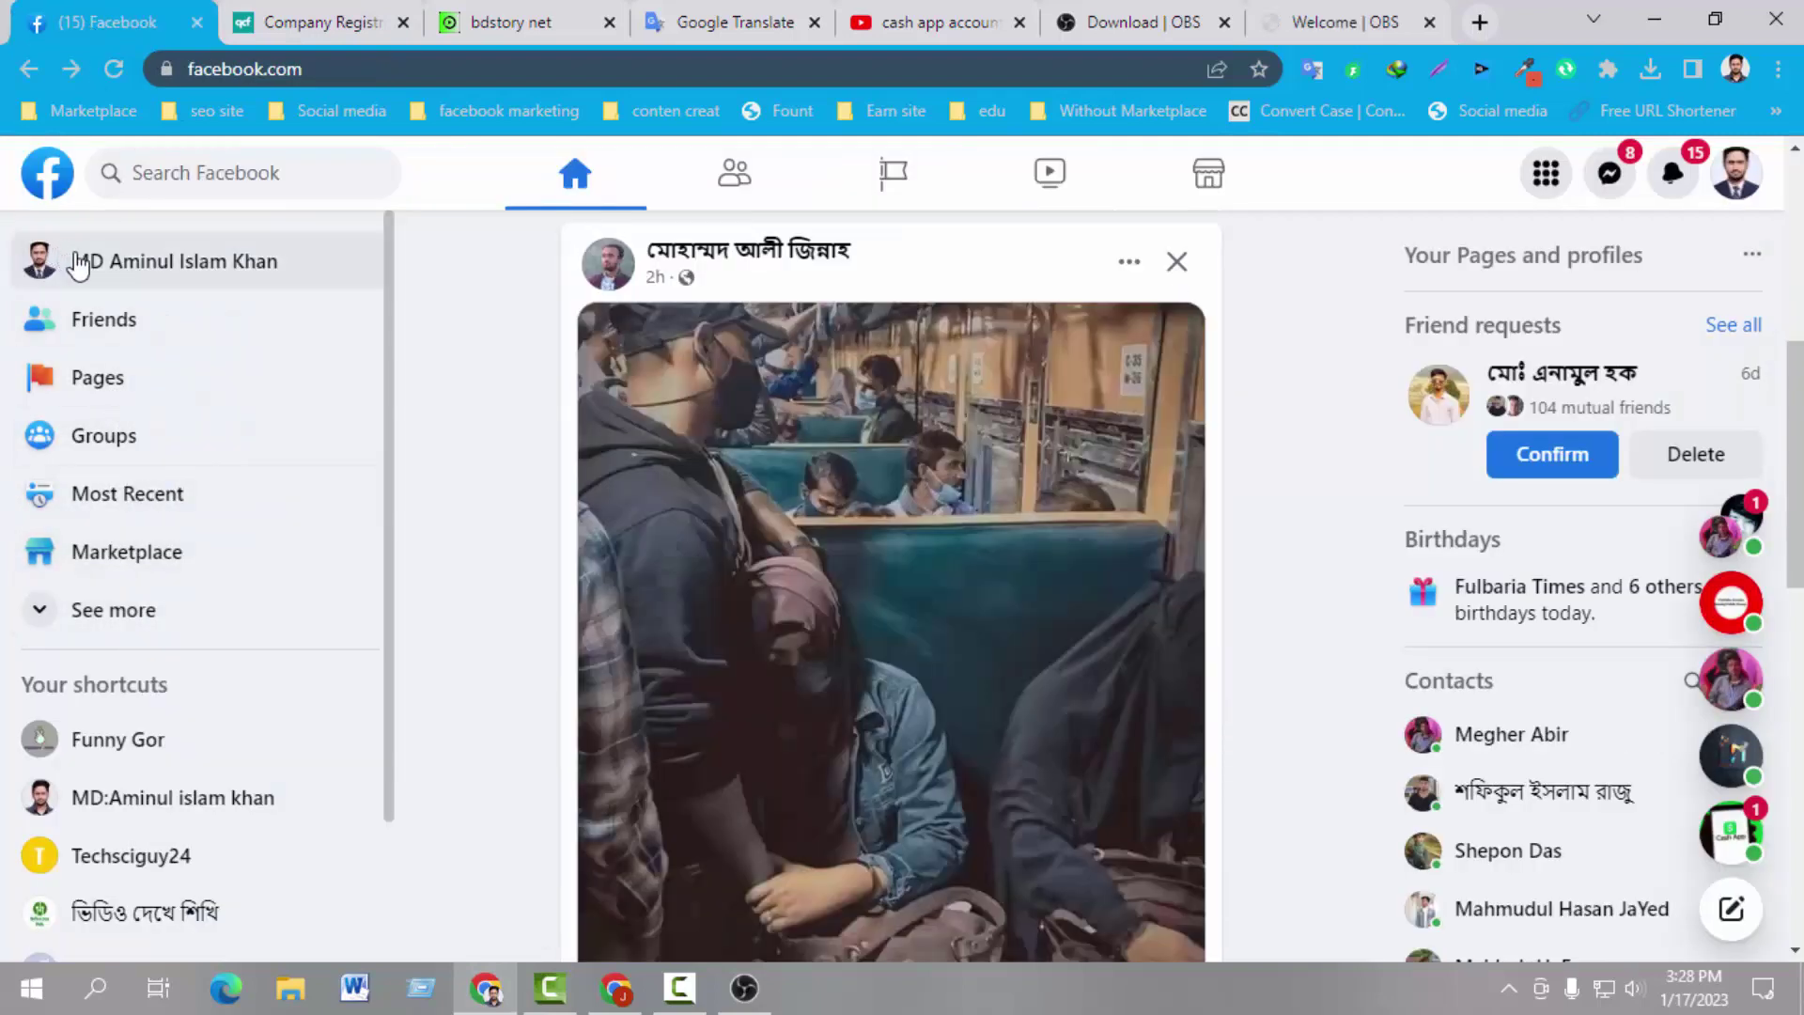
click(105, 378)
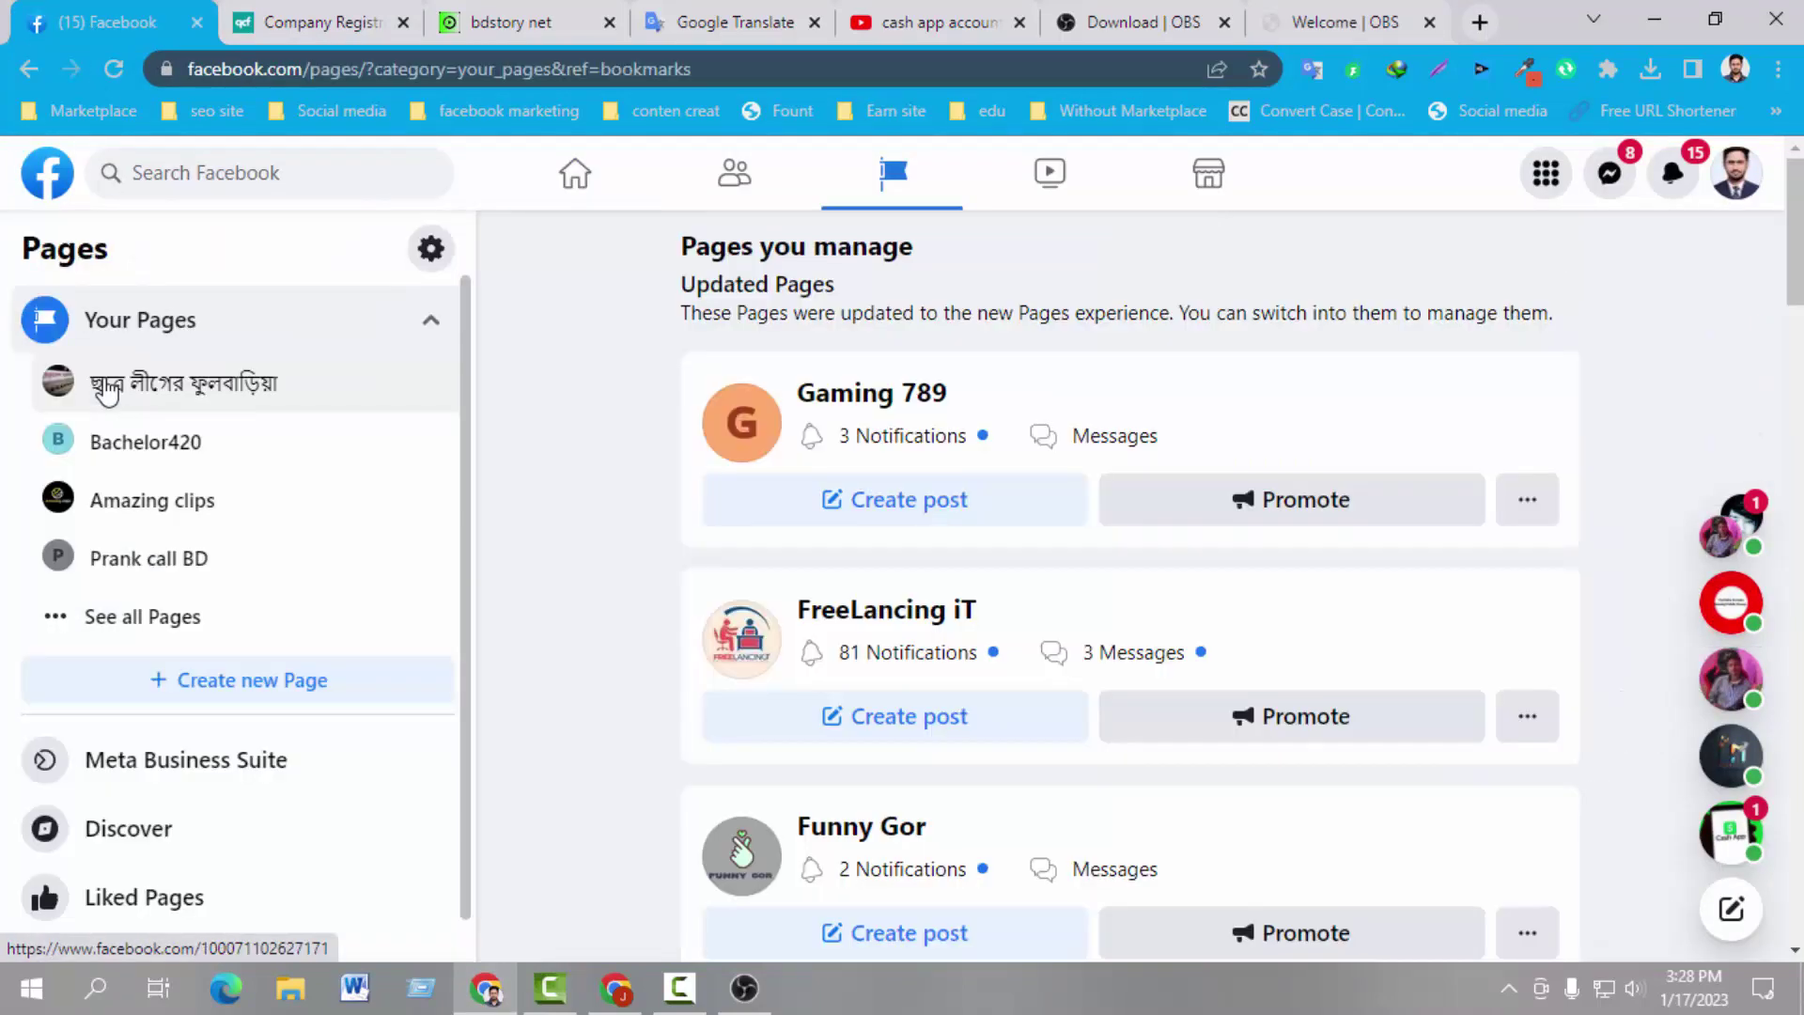
click(861, 412)
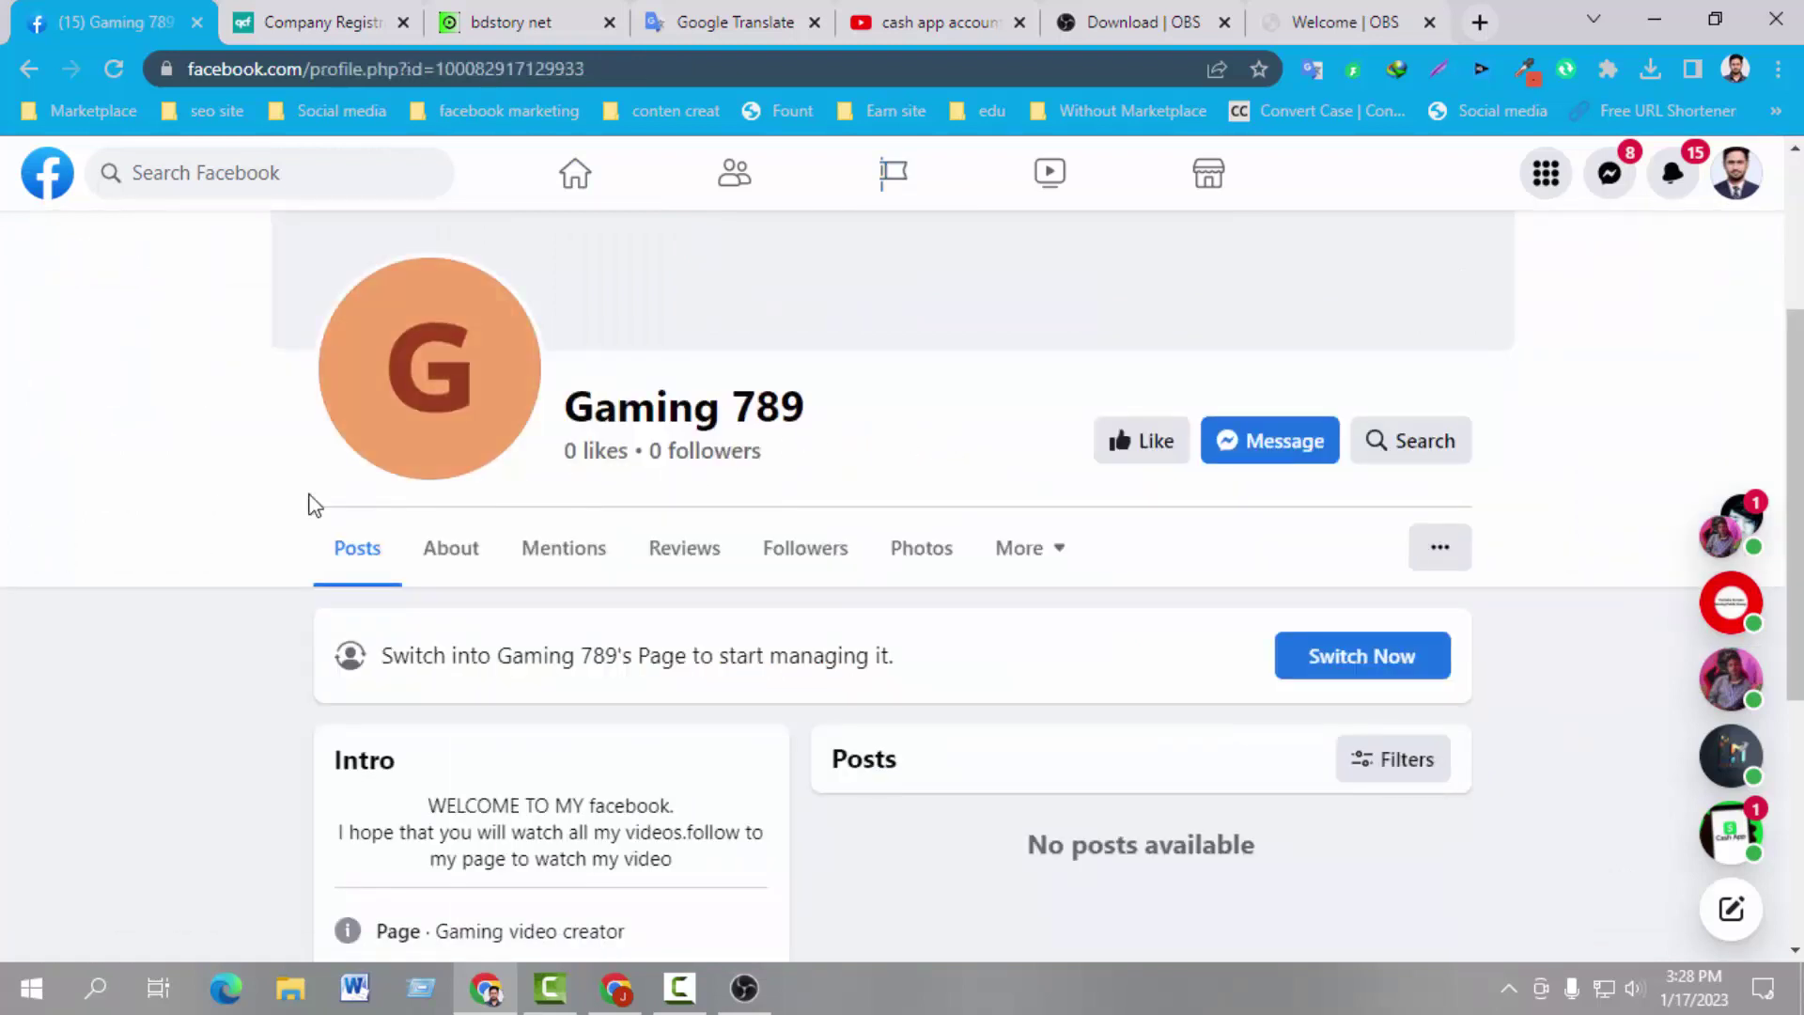
scroll(934, 592, down, 5)
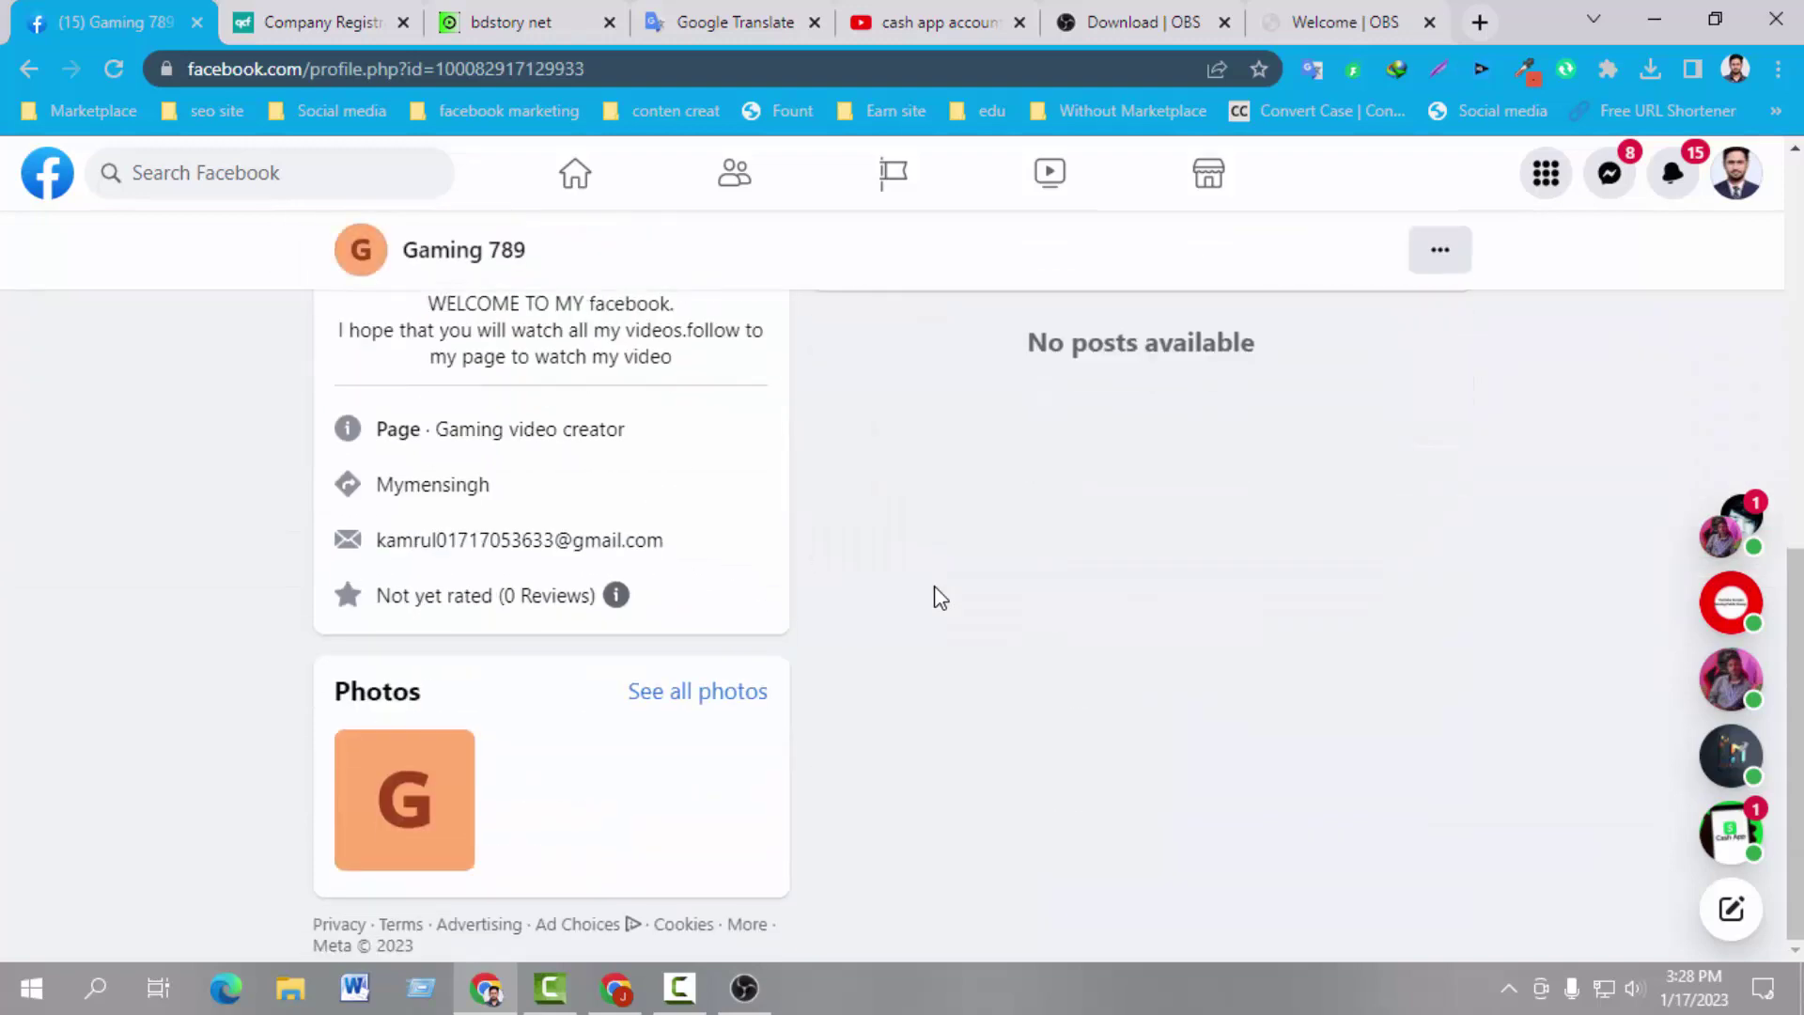
scroll(1527, 393, up, 9)
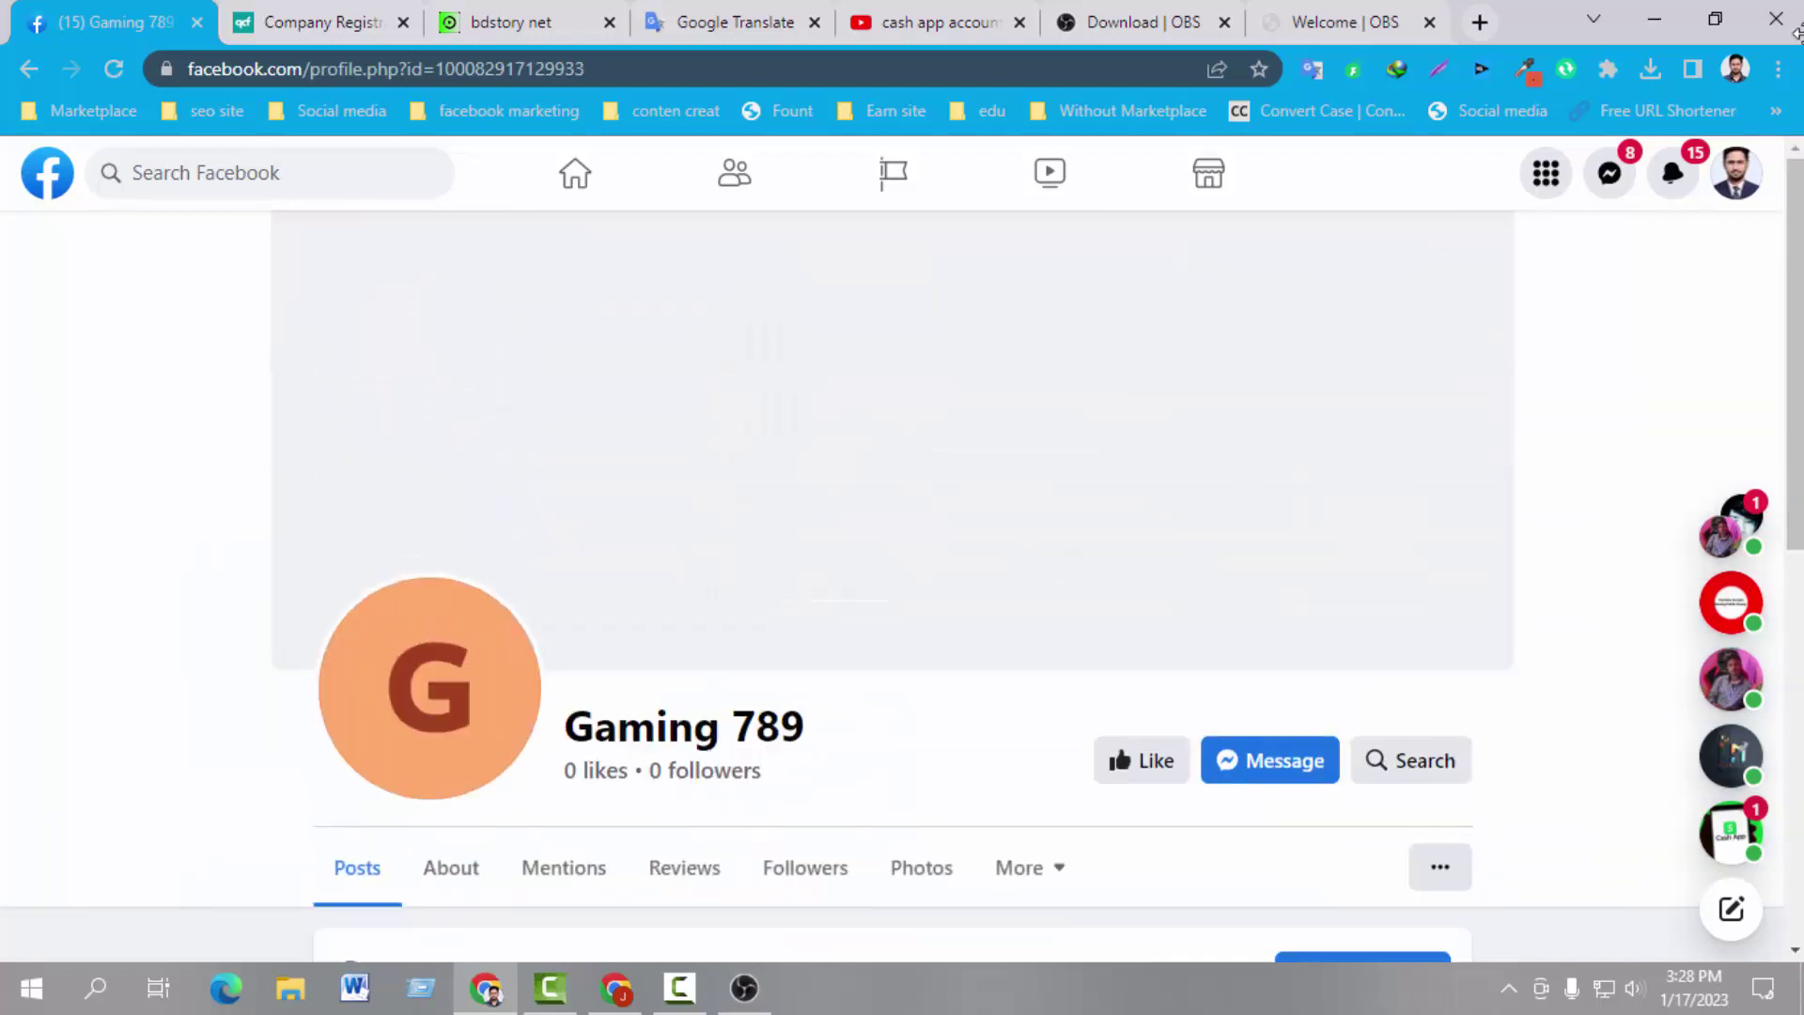
Switch the active Facebook profile to the Gaming 789 page.
click(1732, 173)
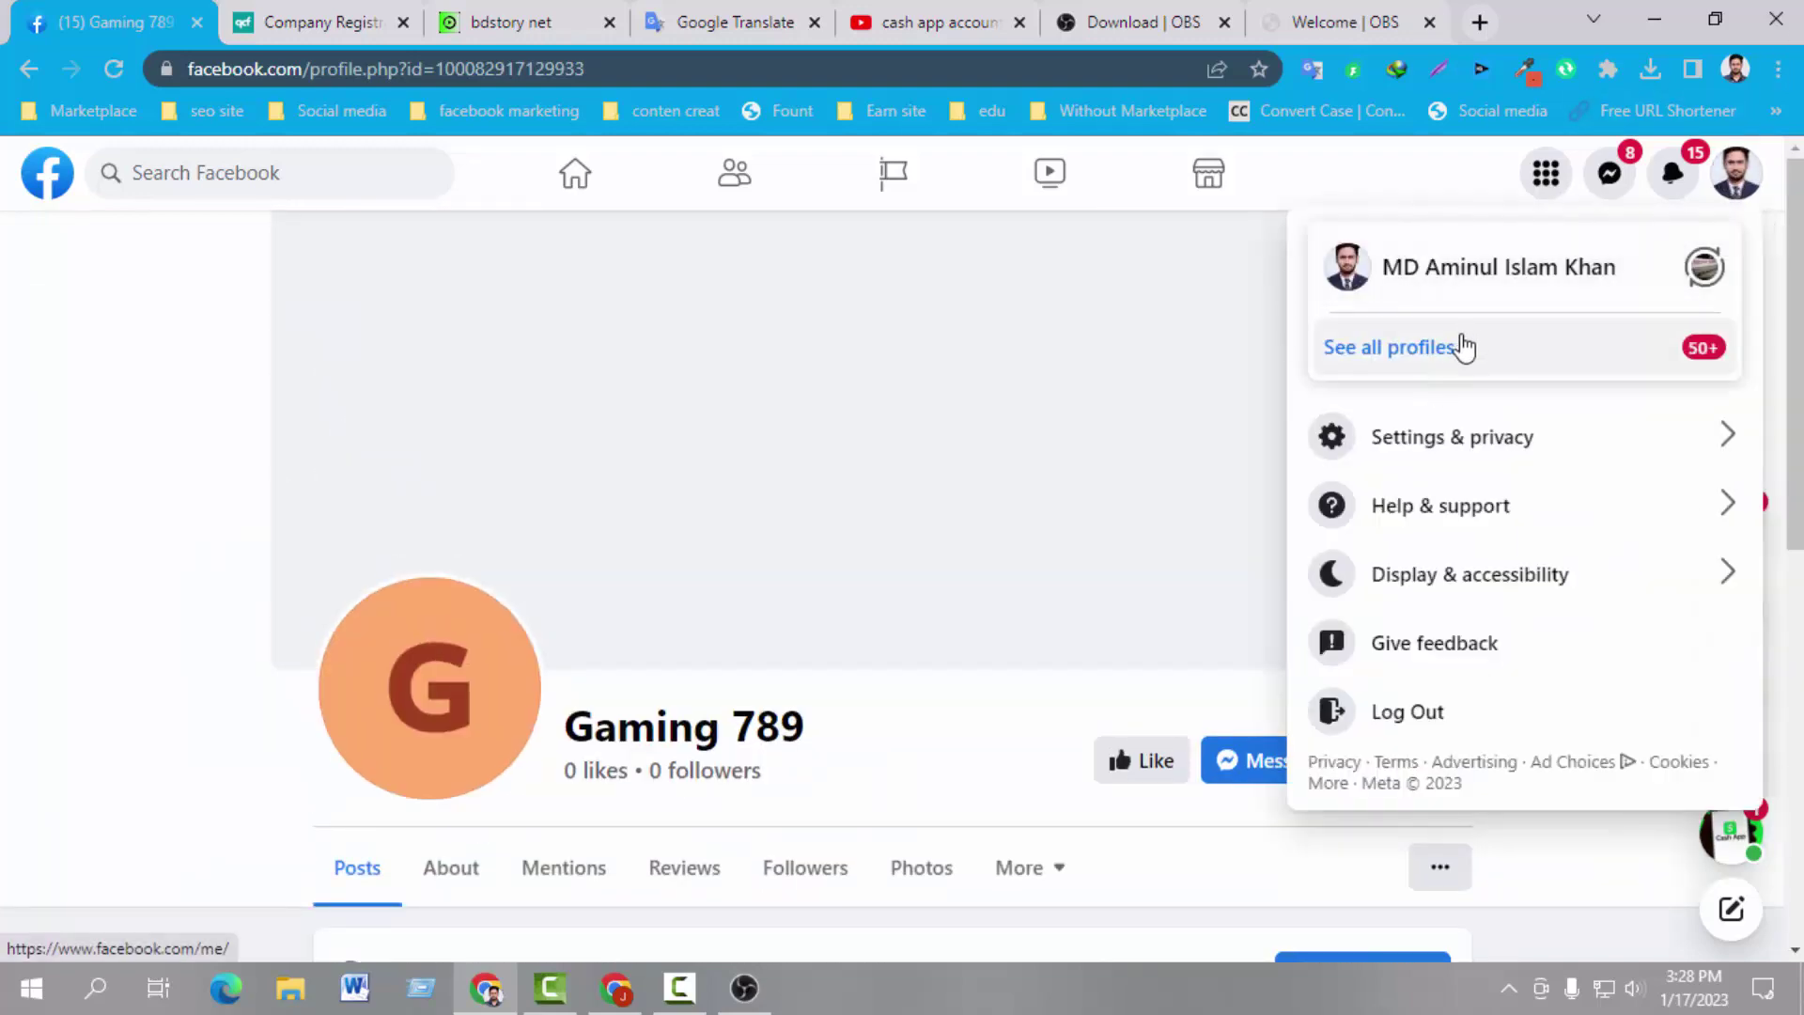
click(1457, 359)
scroll(1461, 526, down, 3)
click(1448, 562)
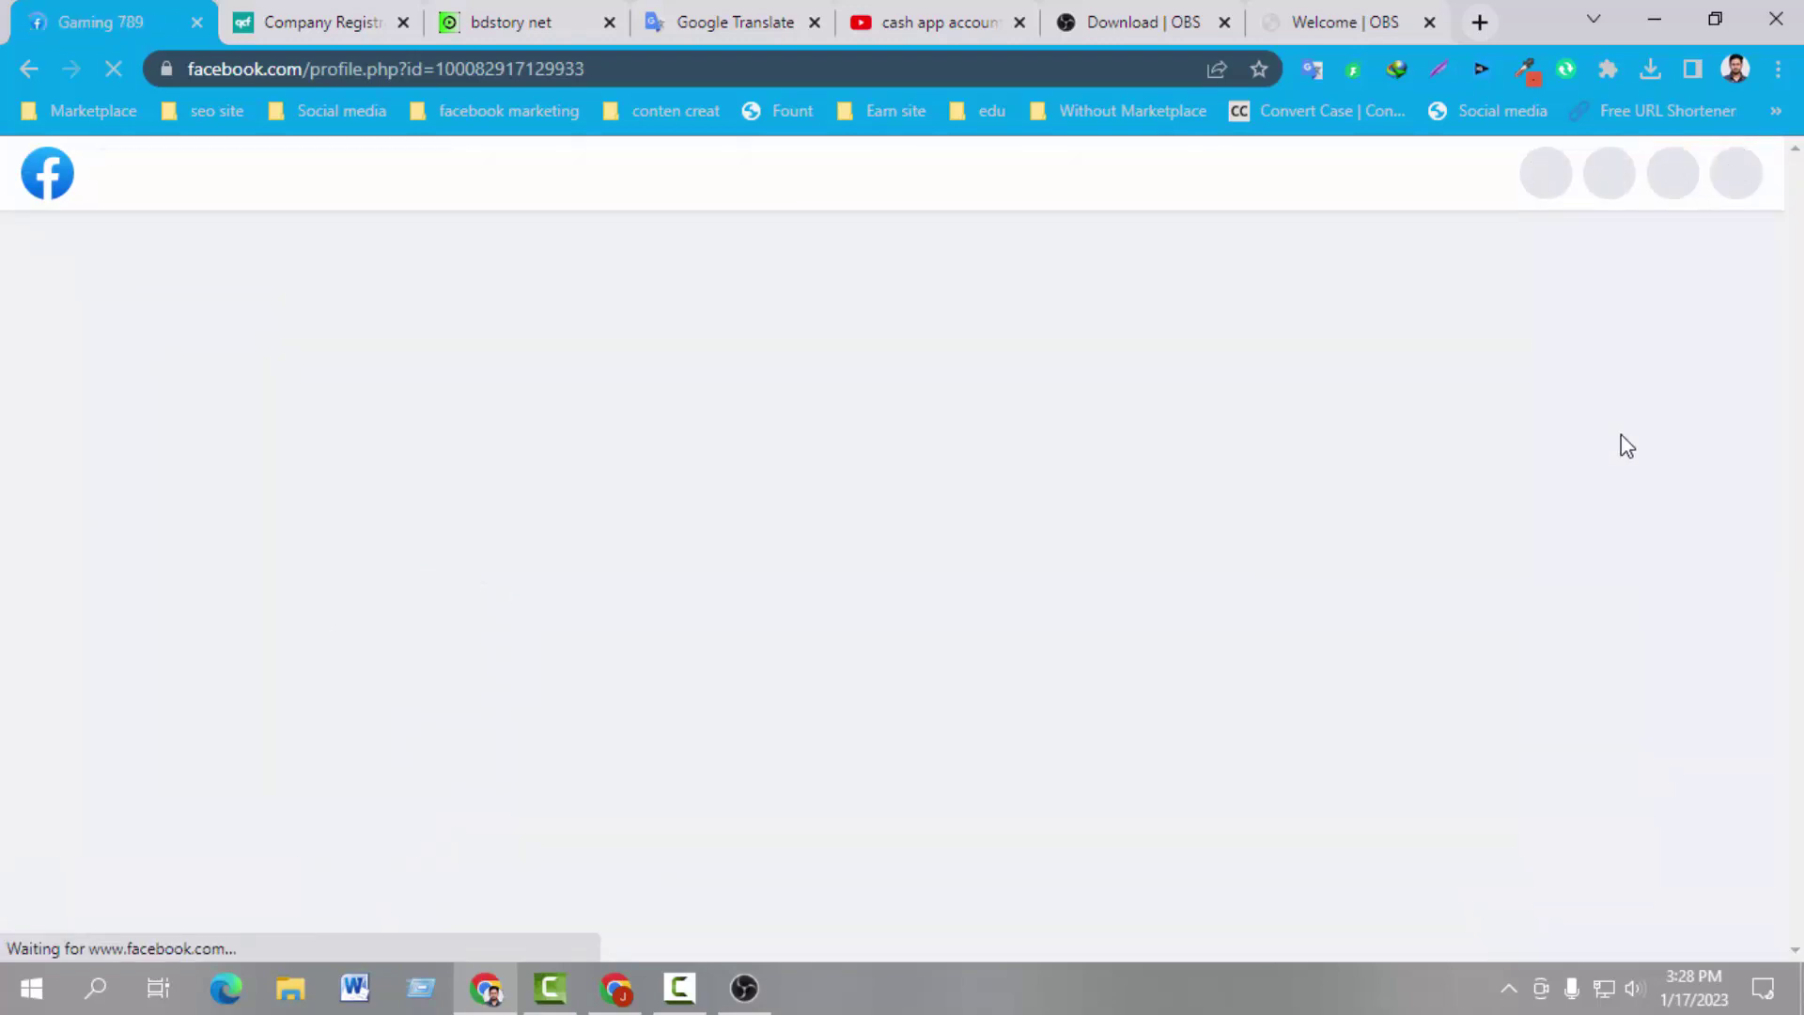
Set up a live video for the Gaming 789 page with a test broadcast before going live.
scroll(1627, 445, down, 6)
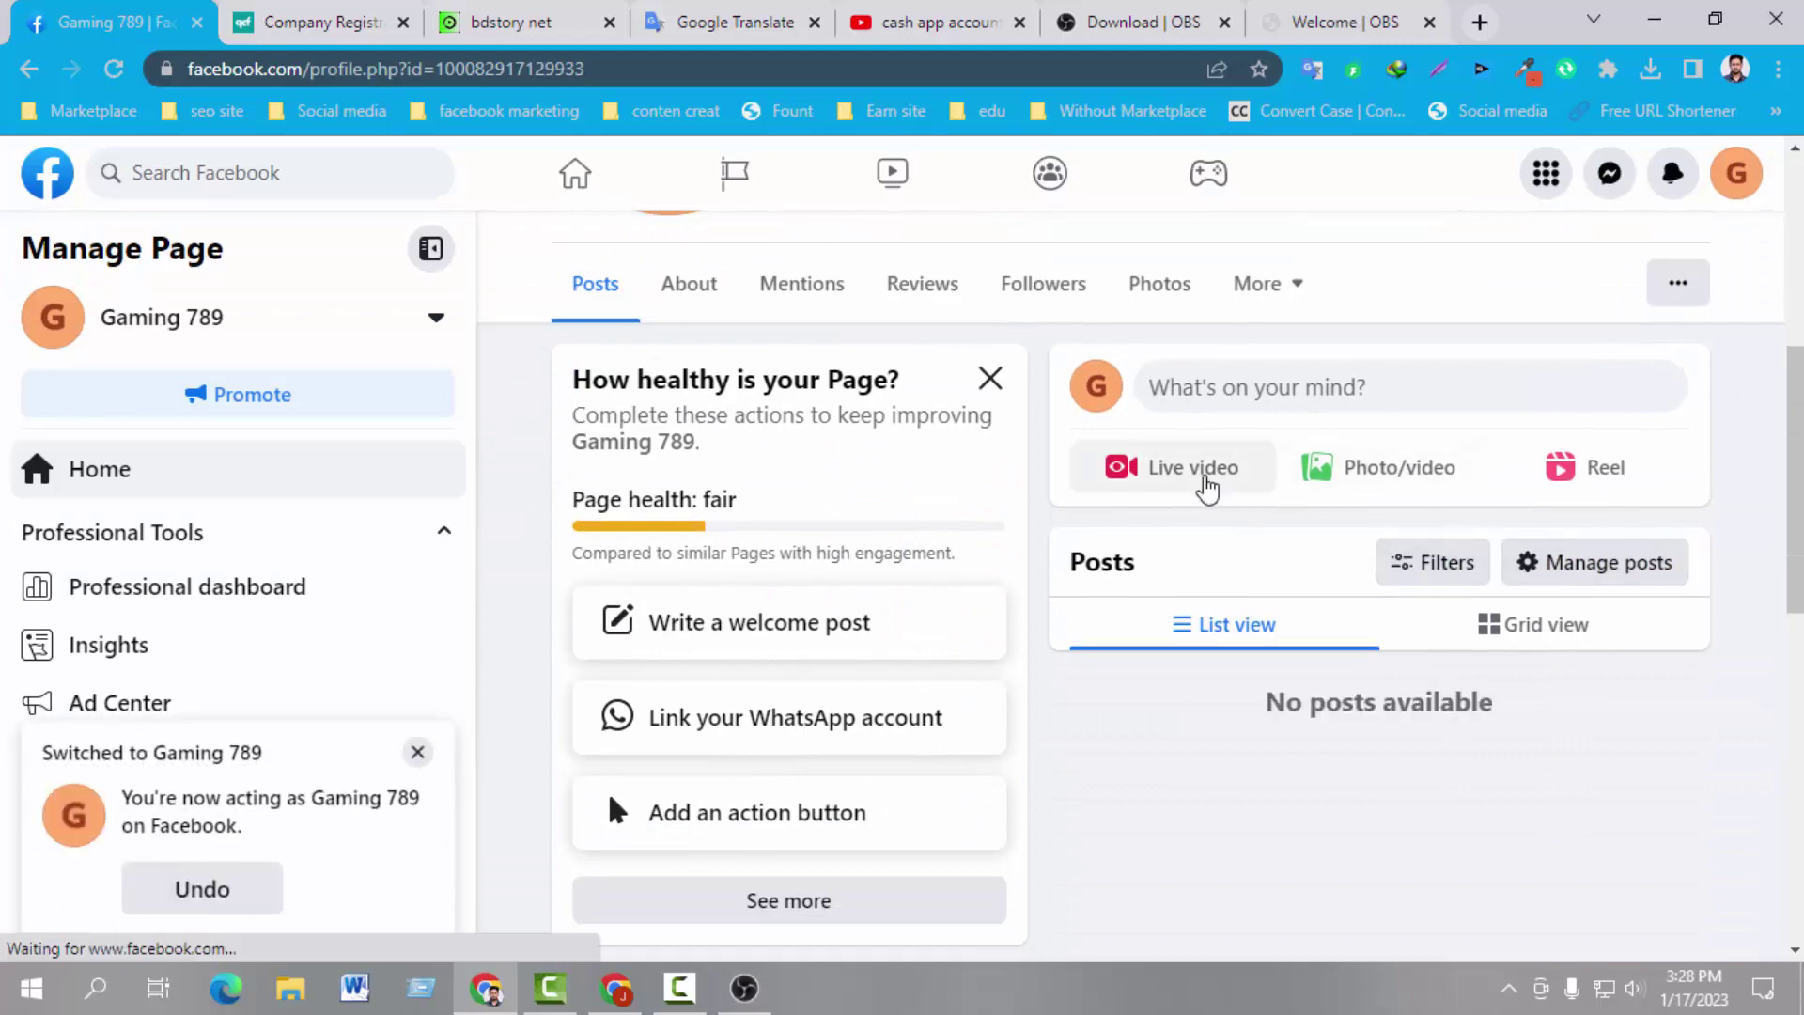
click(1184, 479)
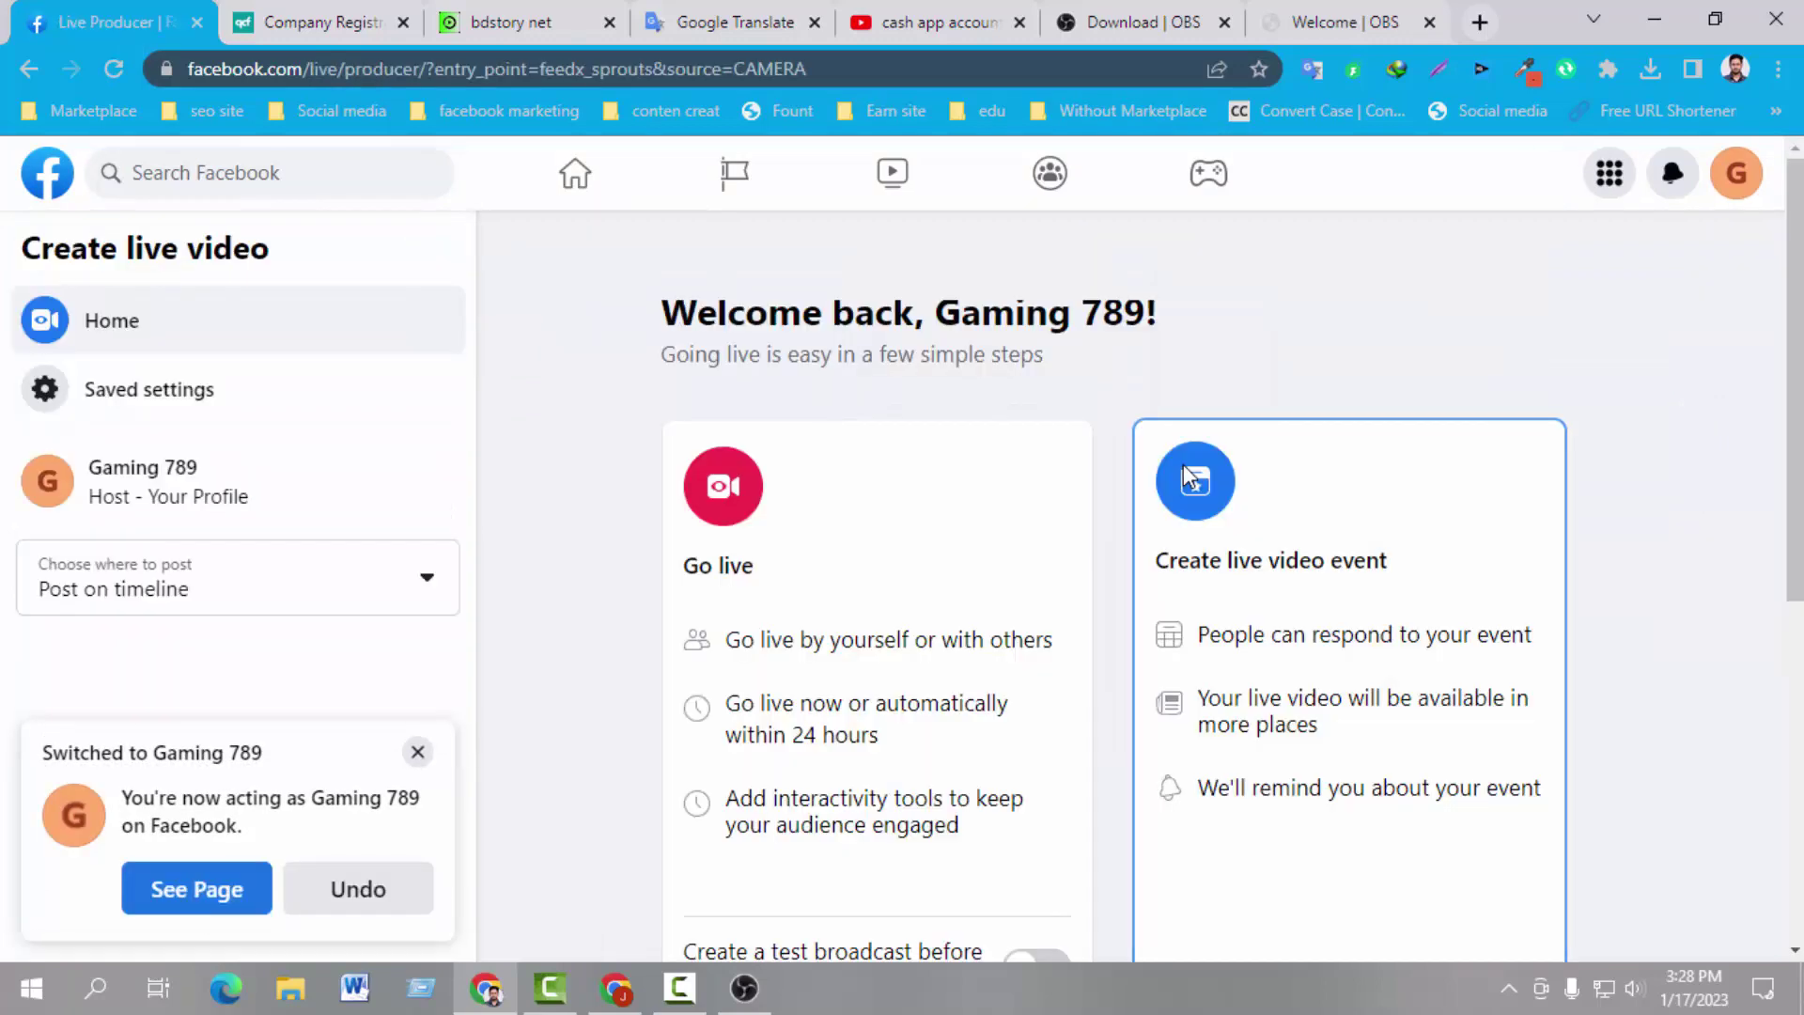
scroll(935, 578, down, 2)
scroll(935, 578, down, 4)
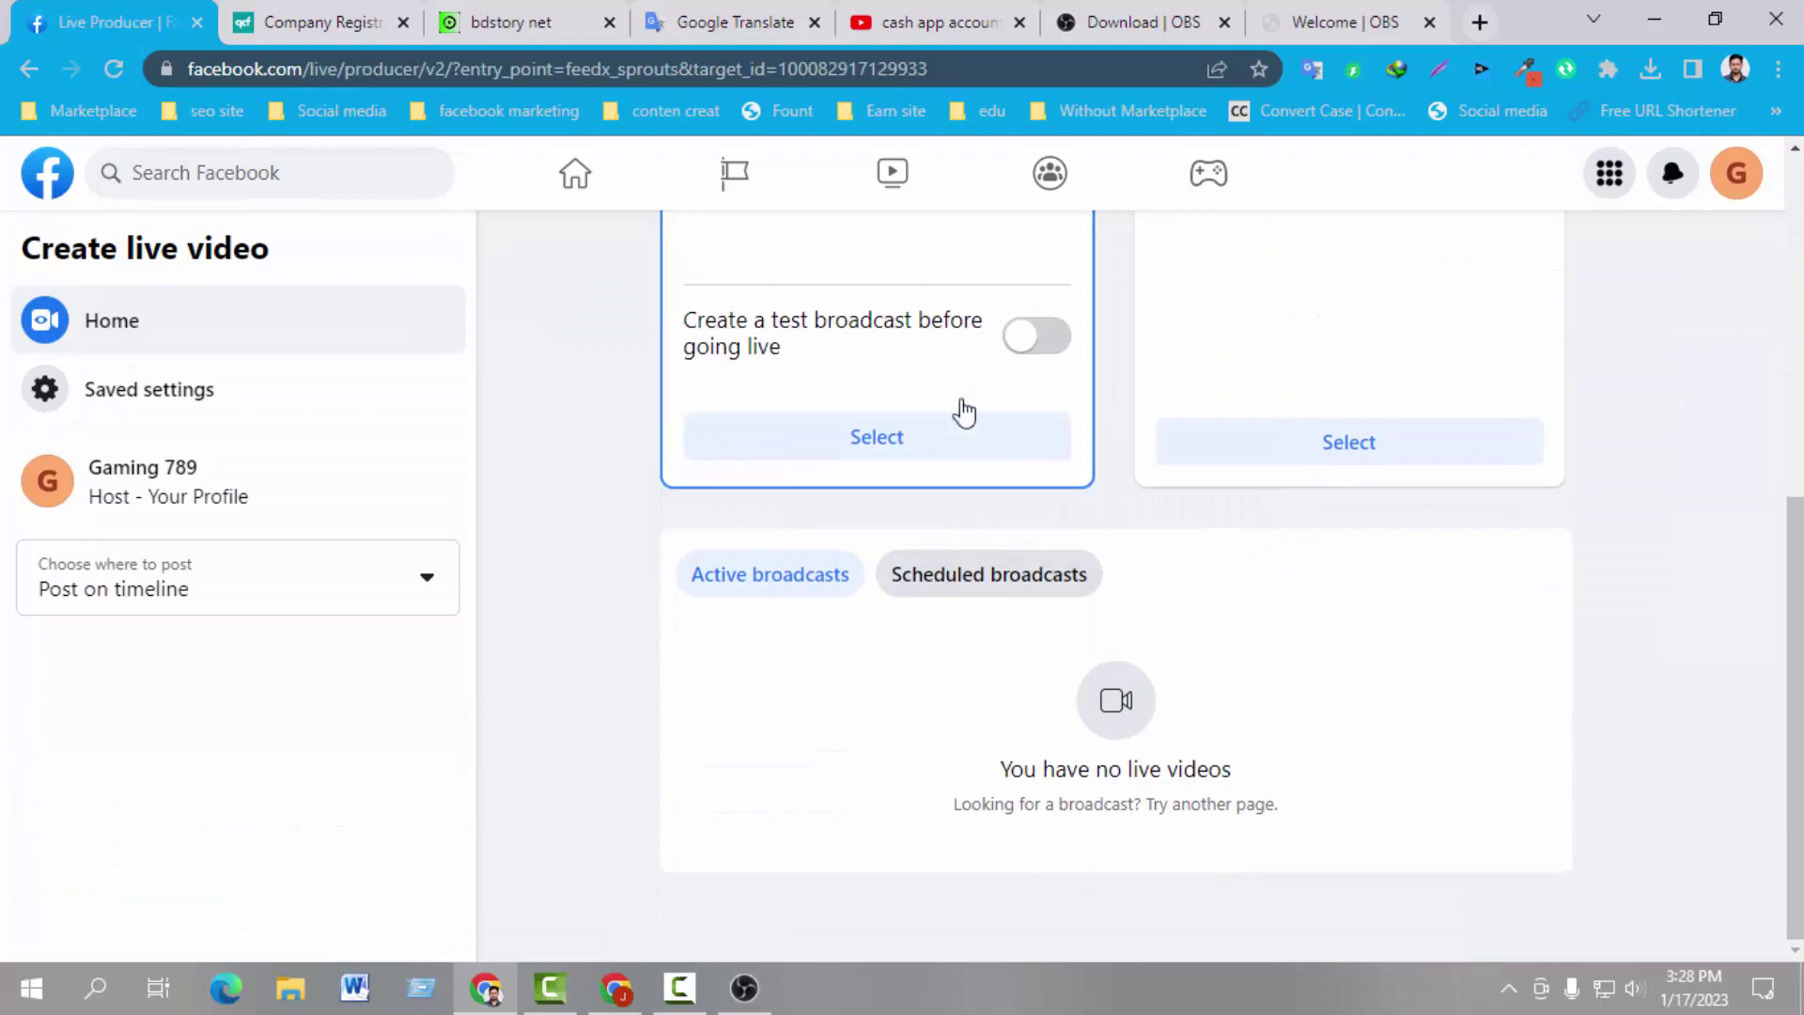
click(1048, 343)
click(884, 441)
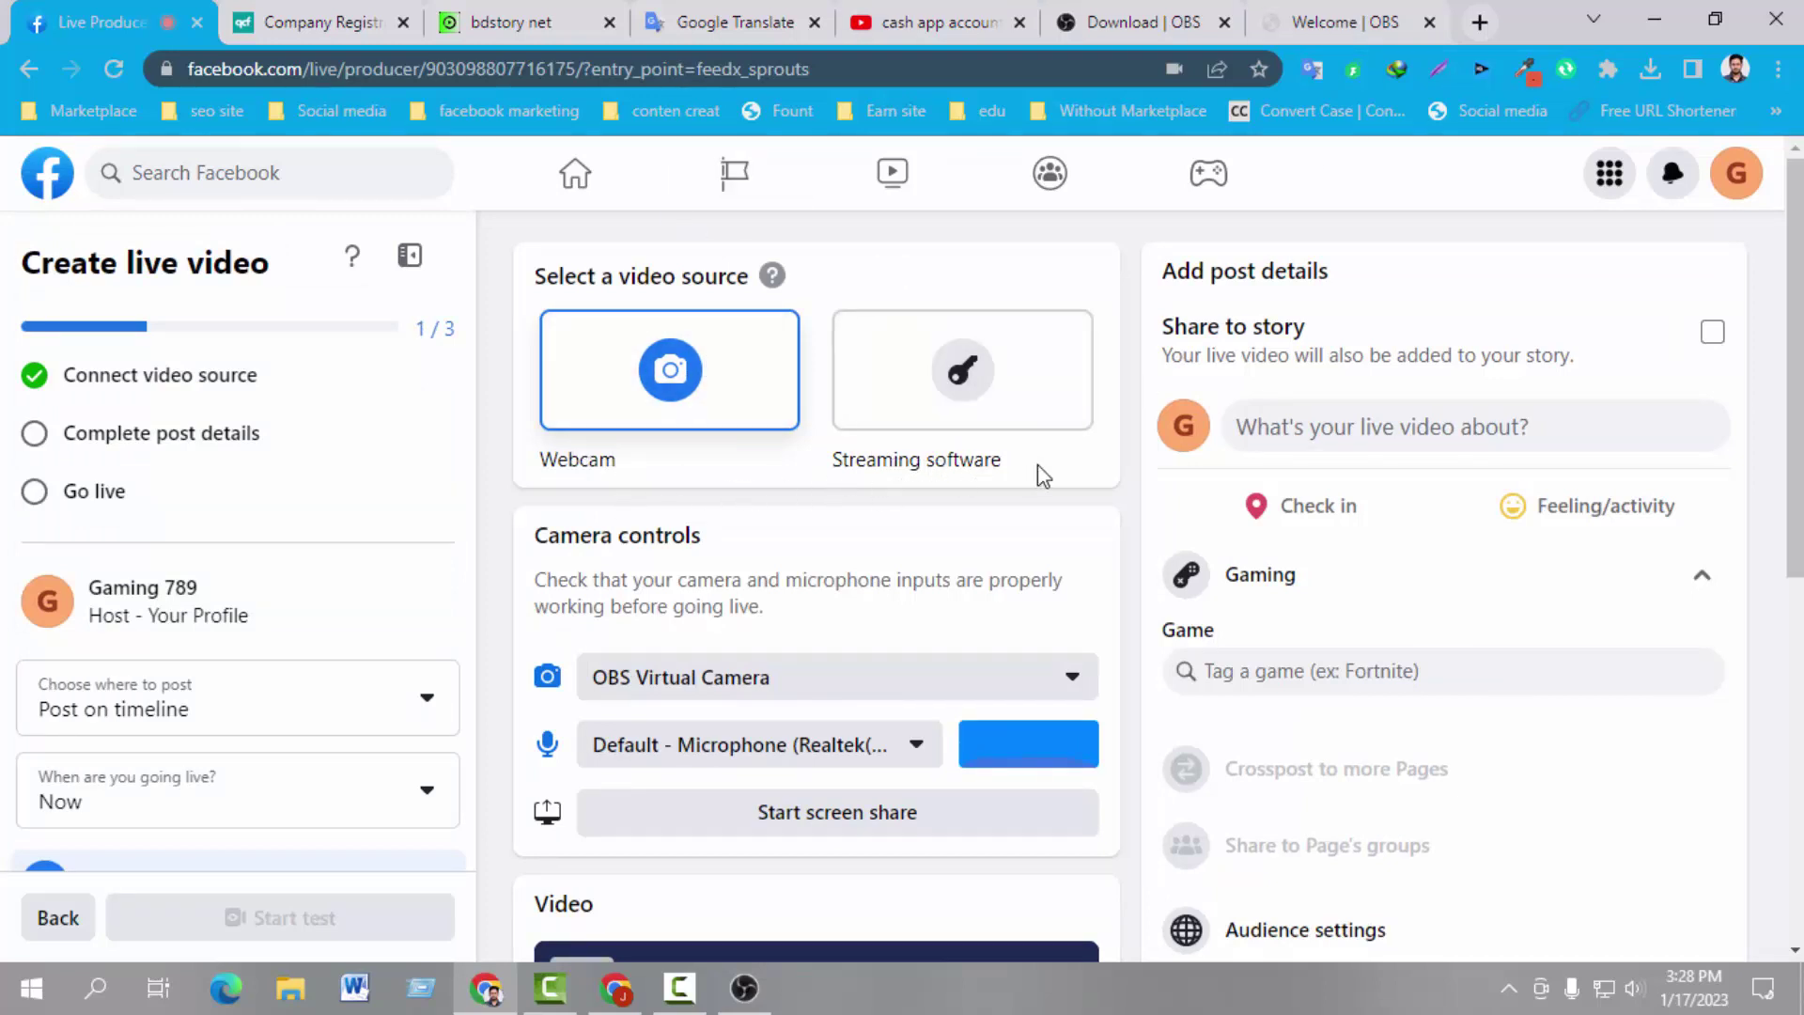
Choose streaming software as the live video source and copy its stream key.
click(939, 424)
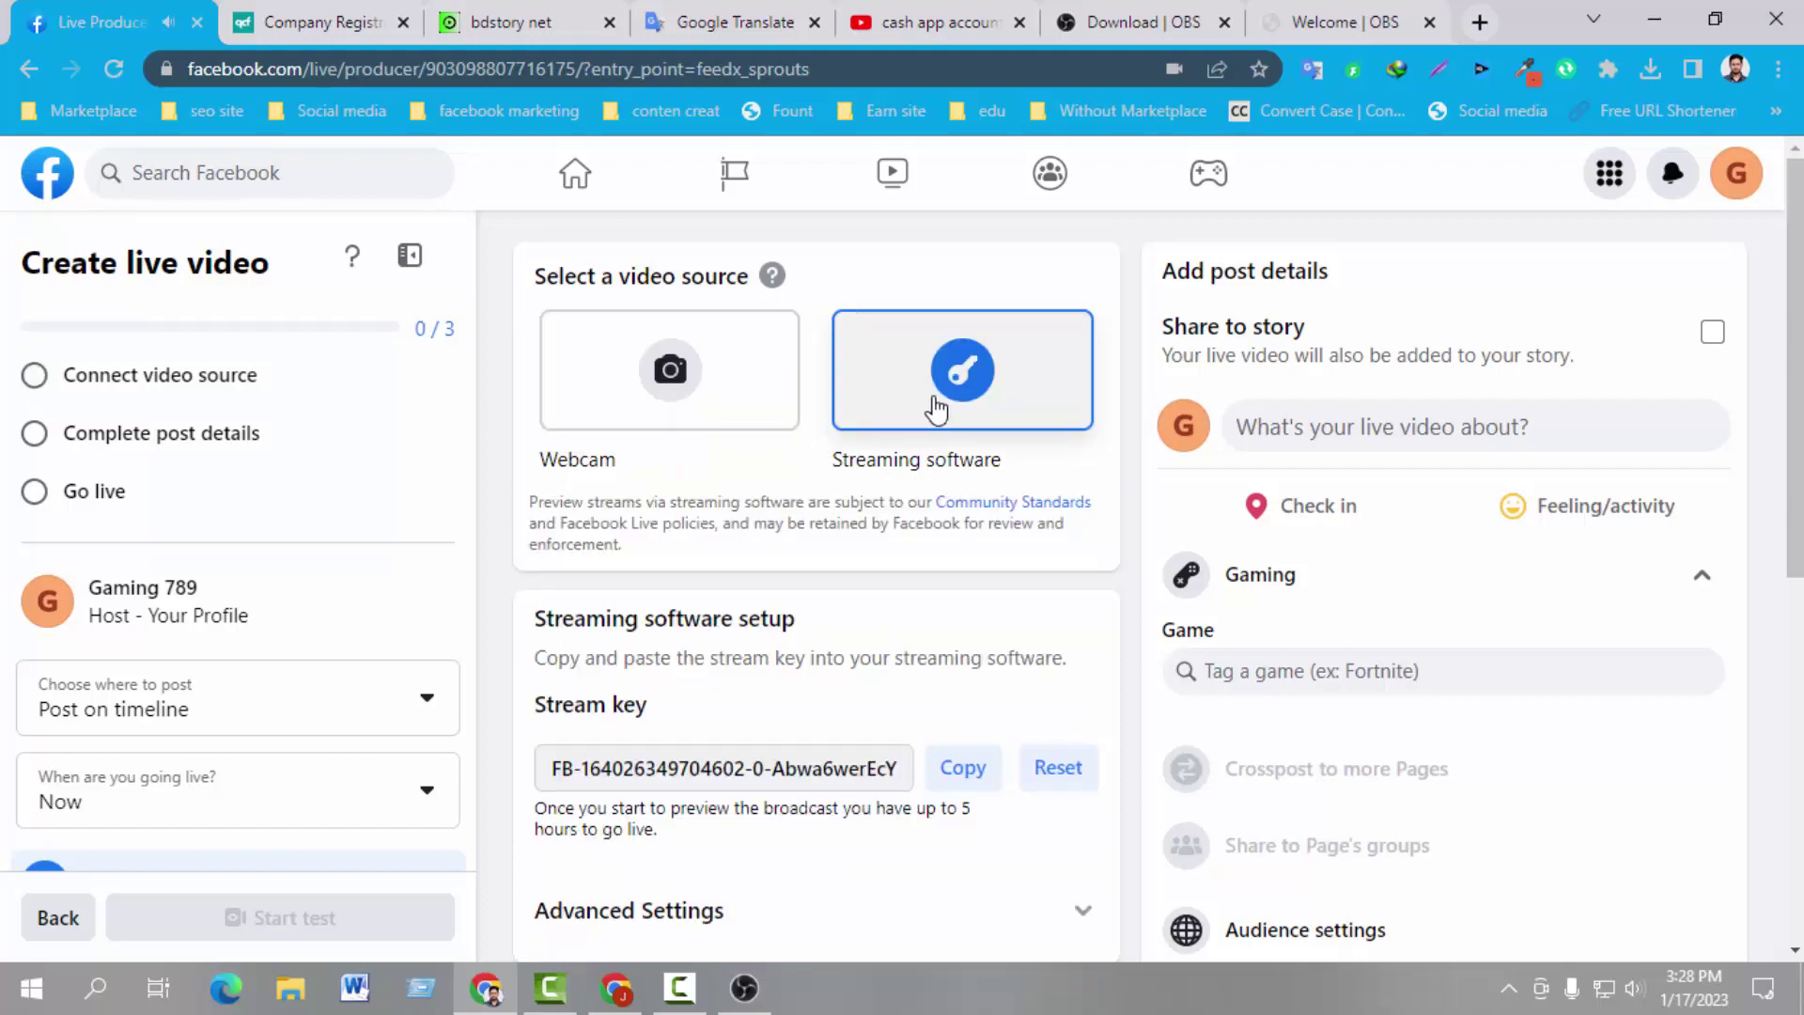
scroll(945, 404, down, 3)
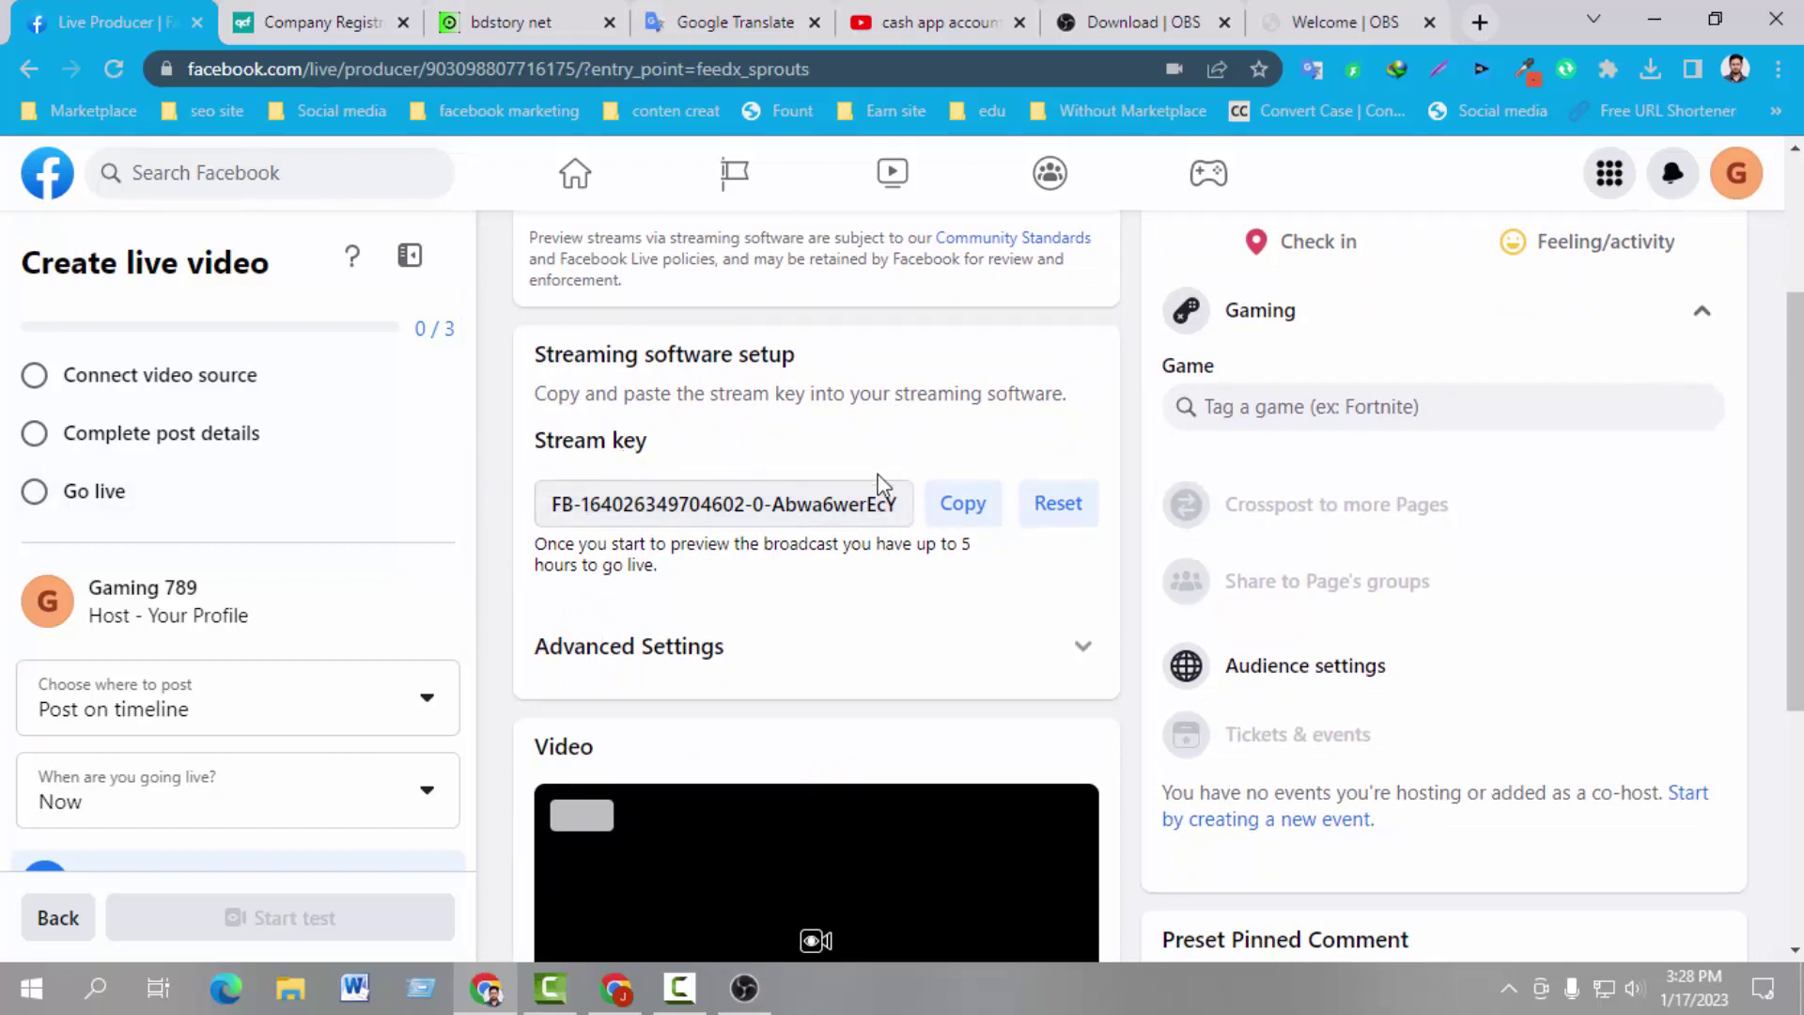
click(965, 512)
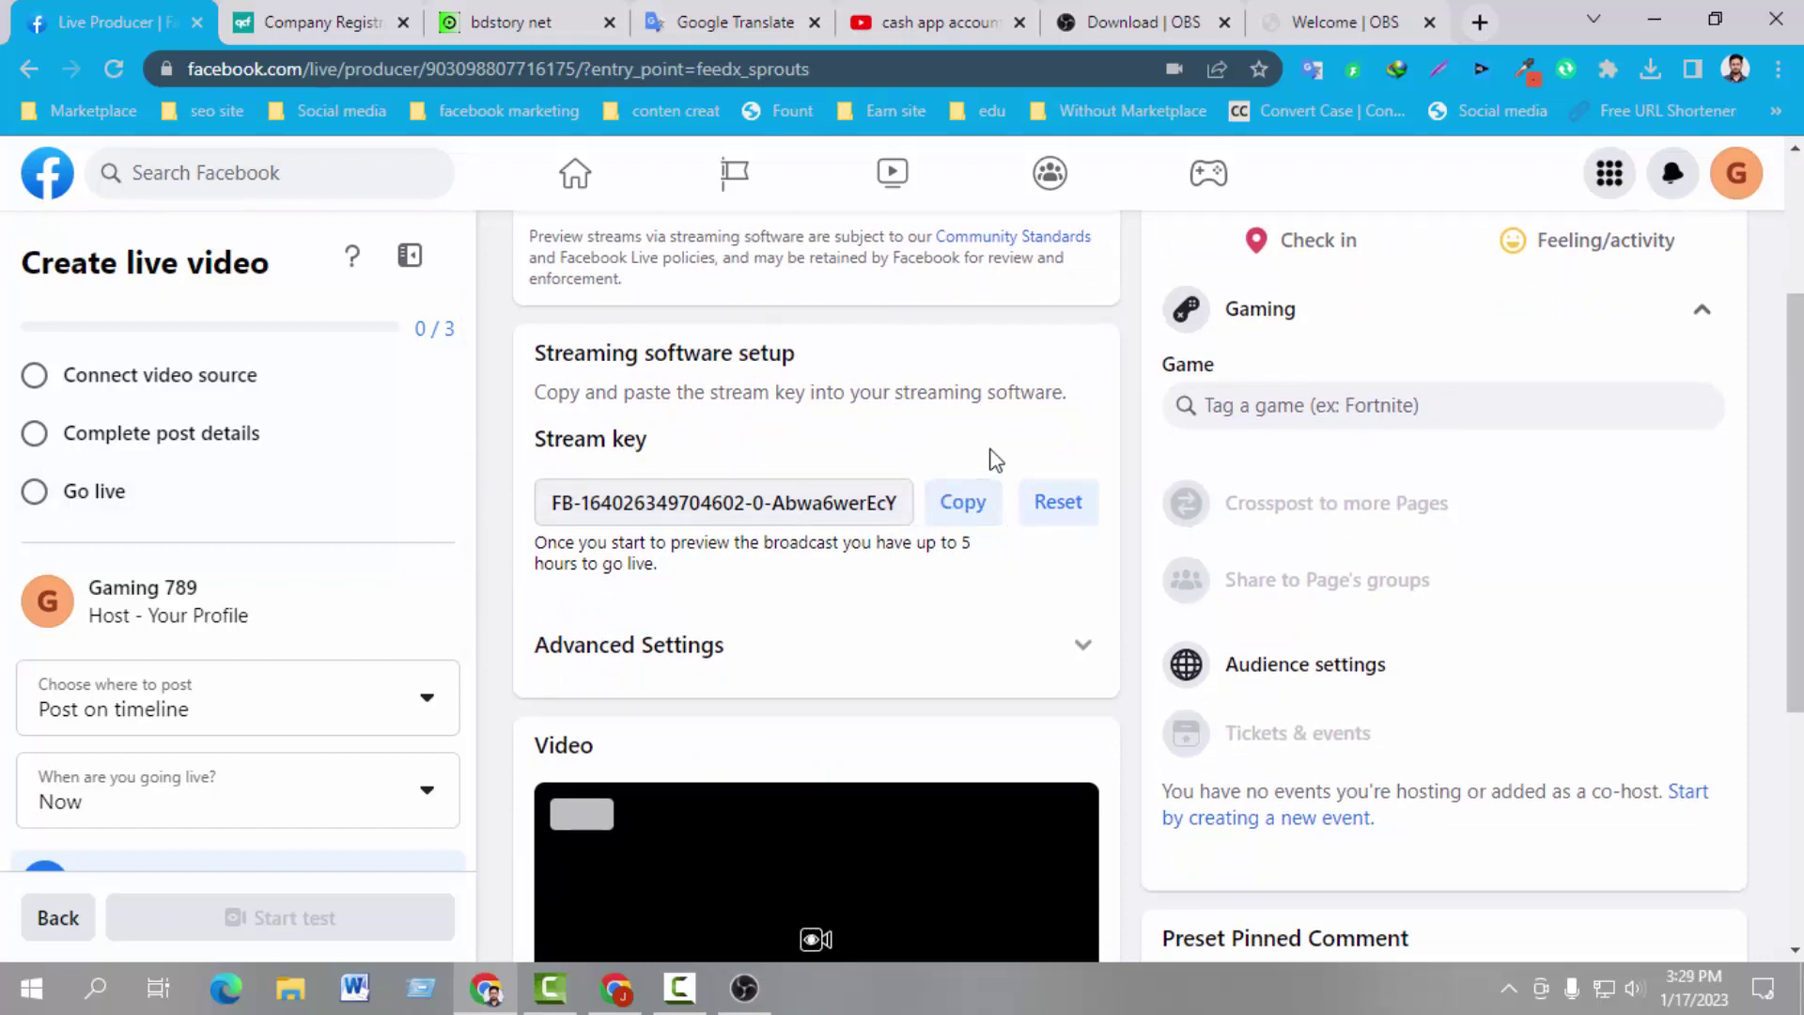
scroll(987, 455, down, 1)
Switch to OBS Studio, replace the stream key in the stream settings with the copied Facebook key and save the settings.
click(745, 985)
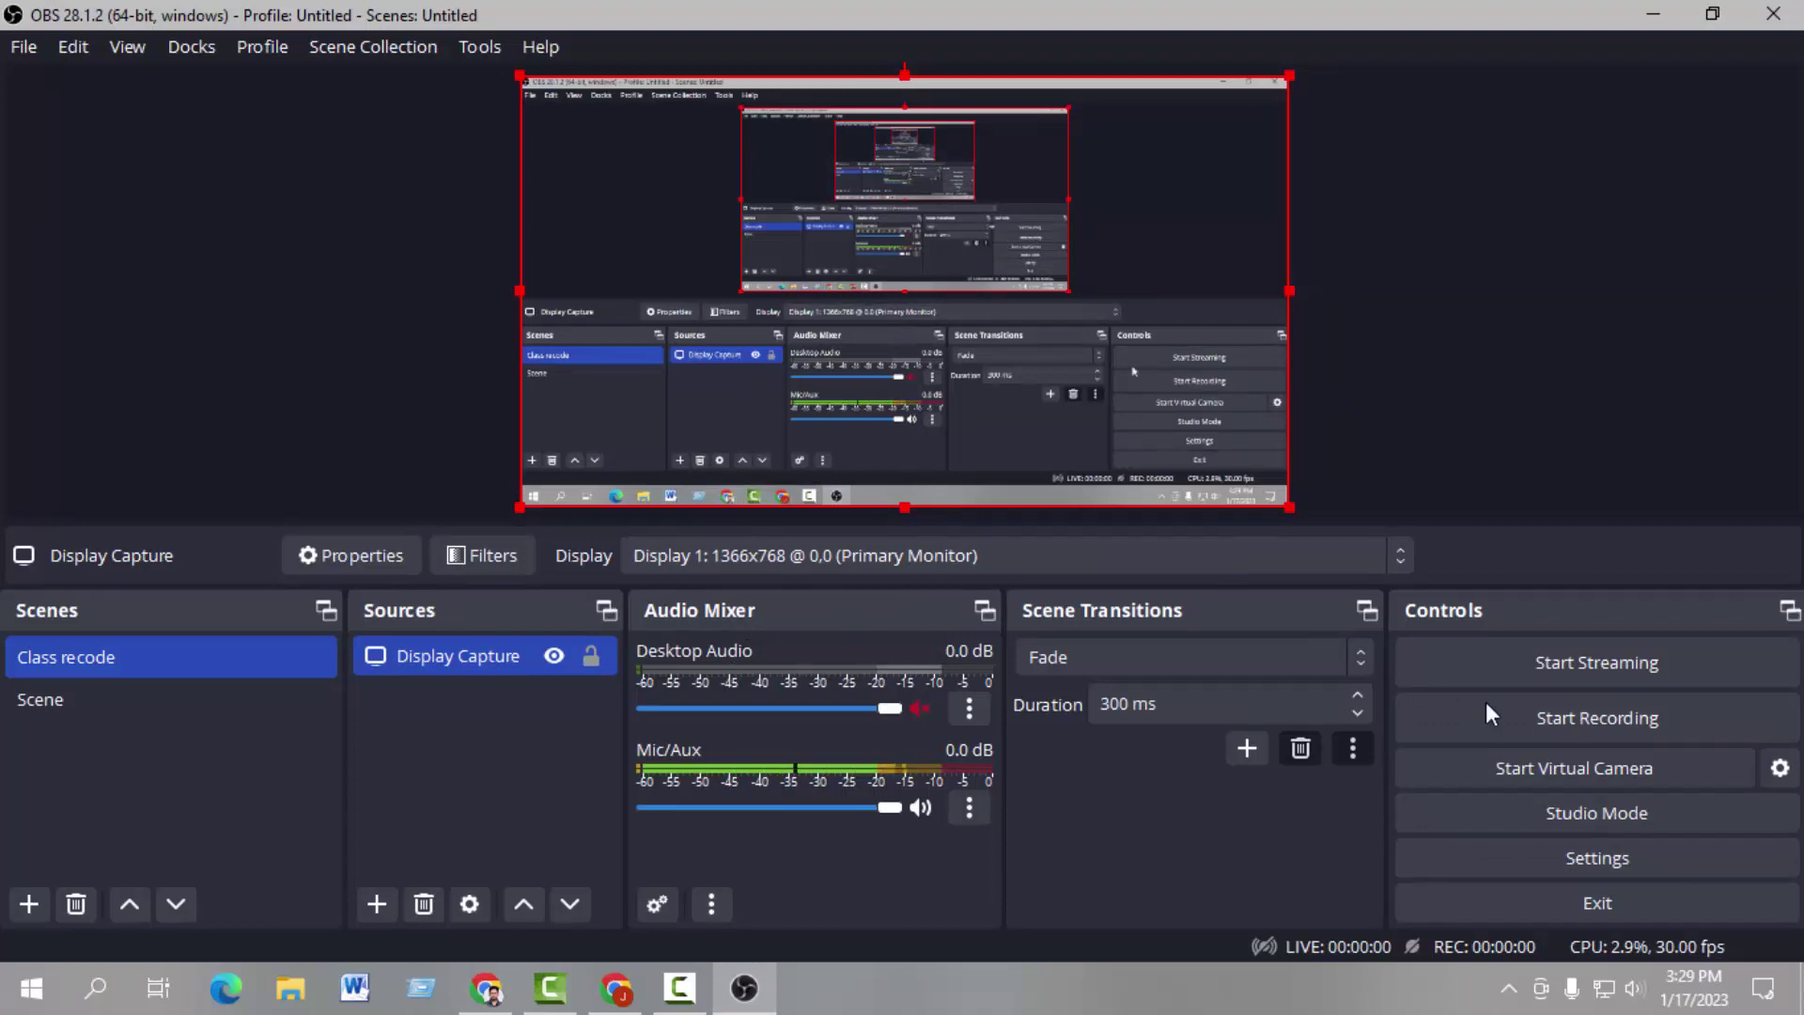
click(1566, 851)
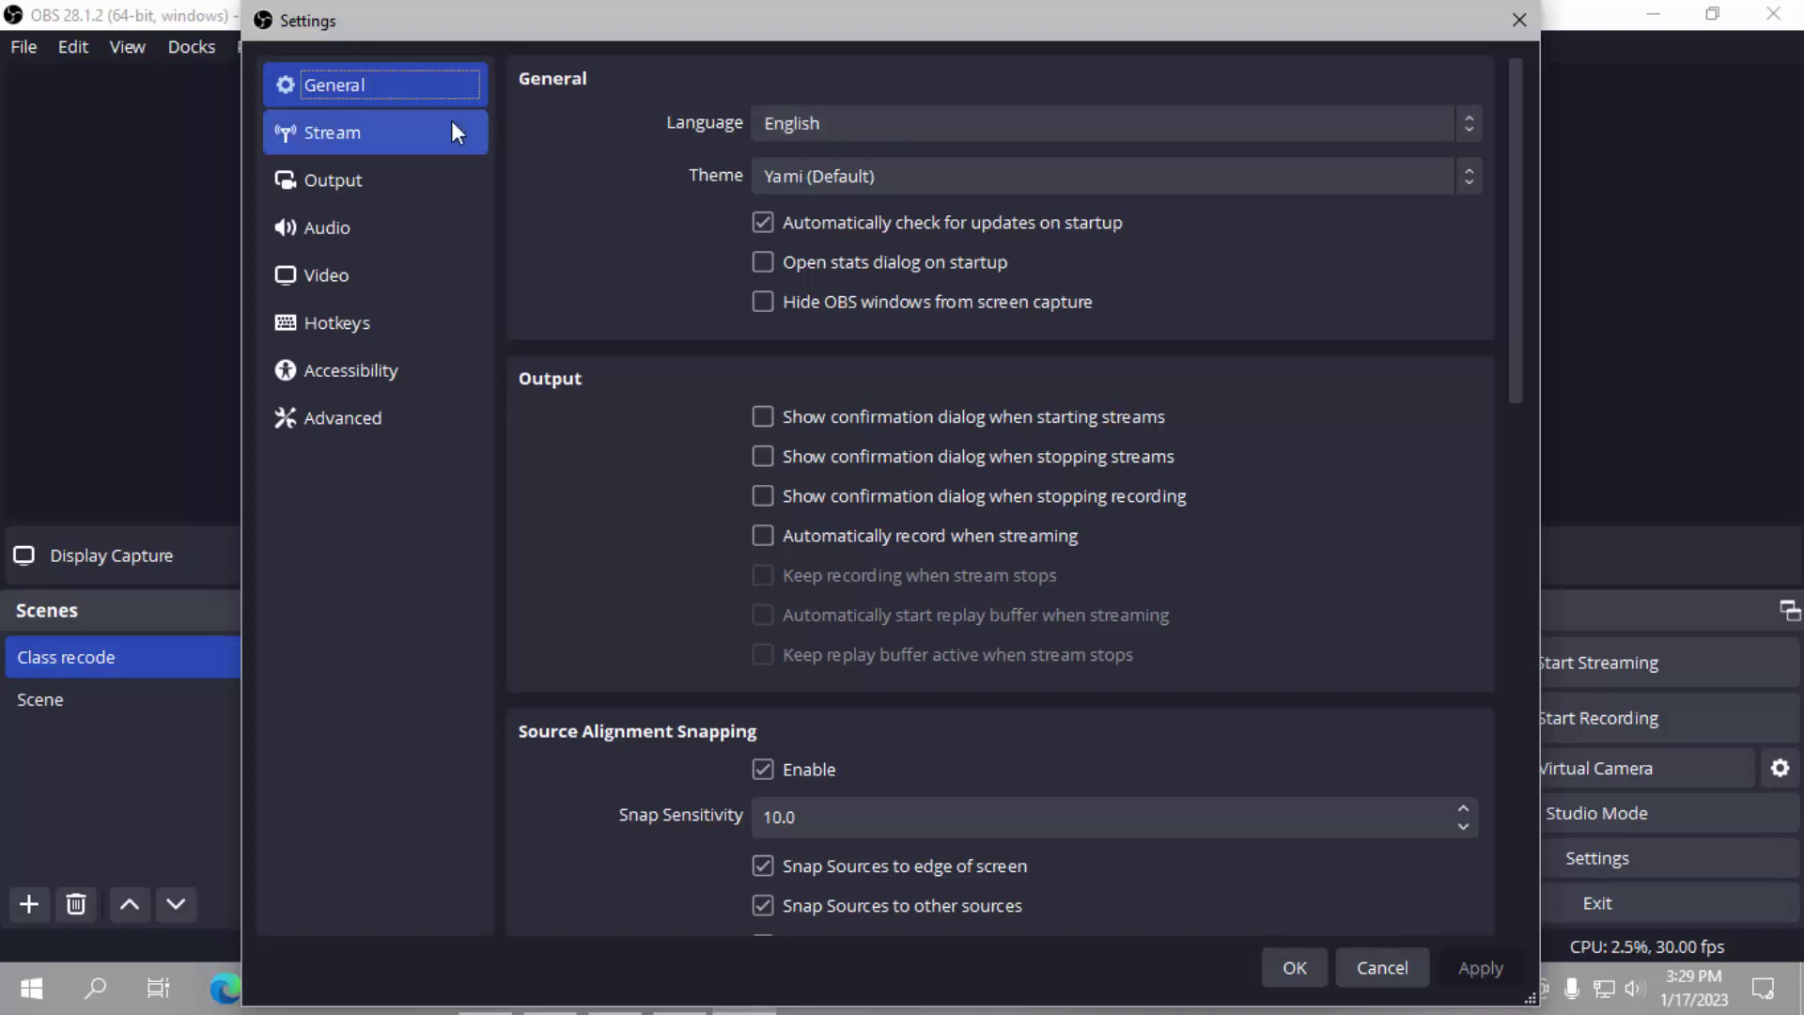
click(392, 117)
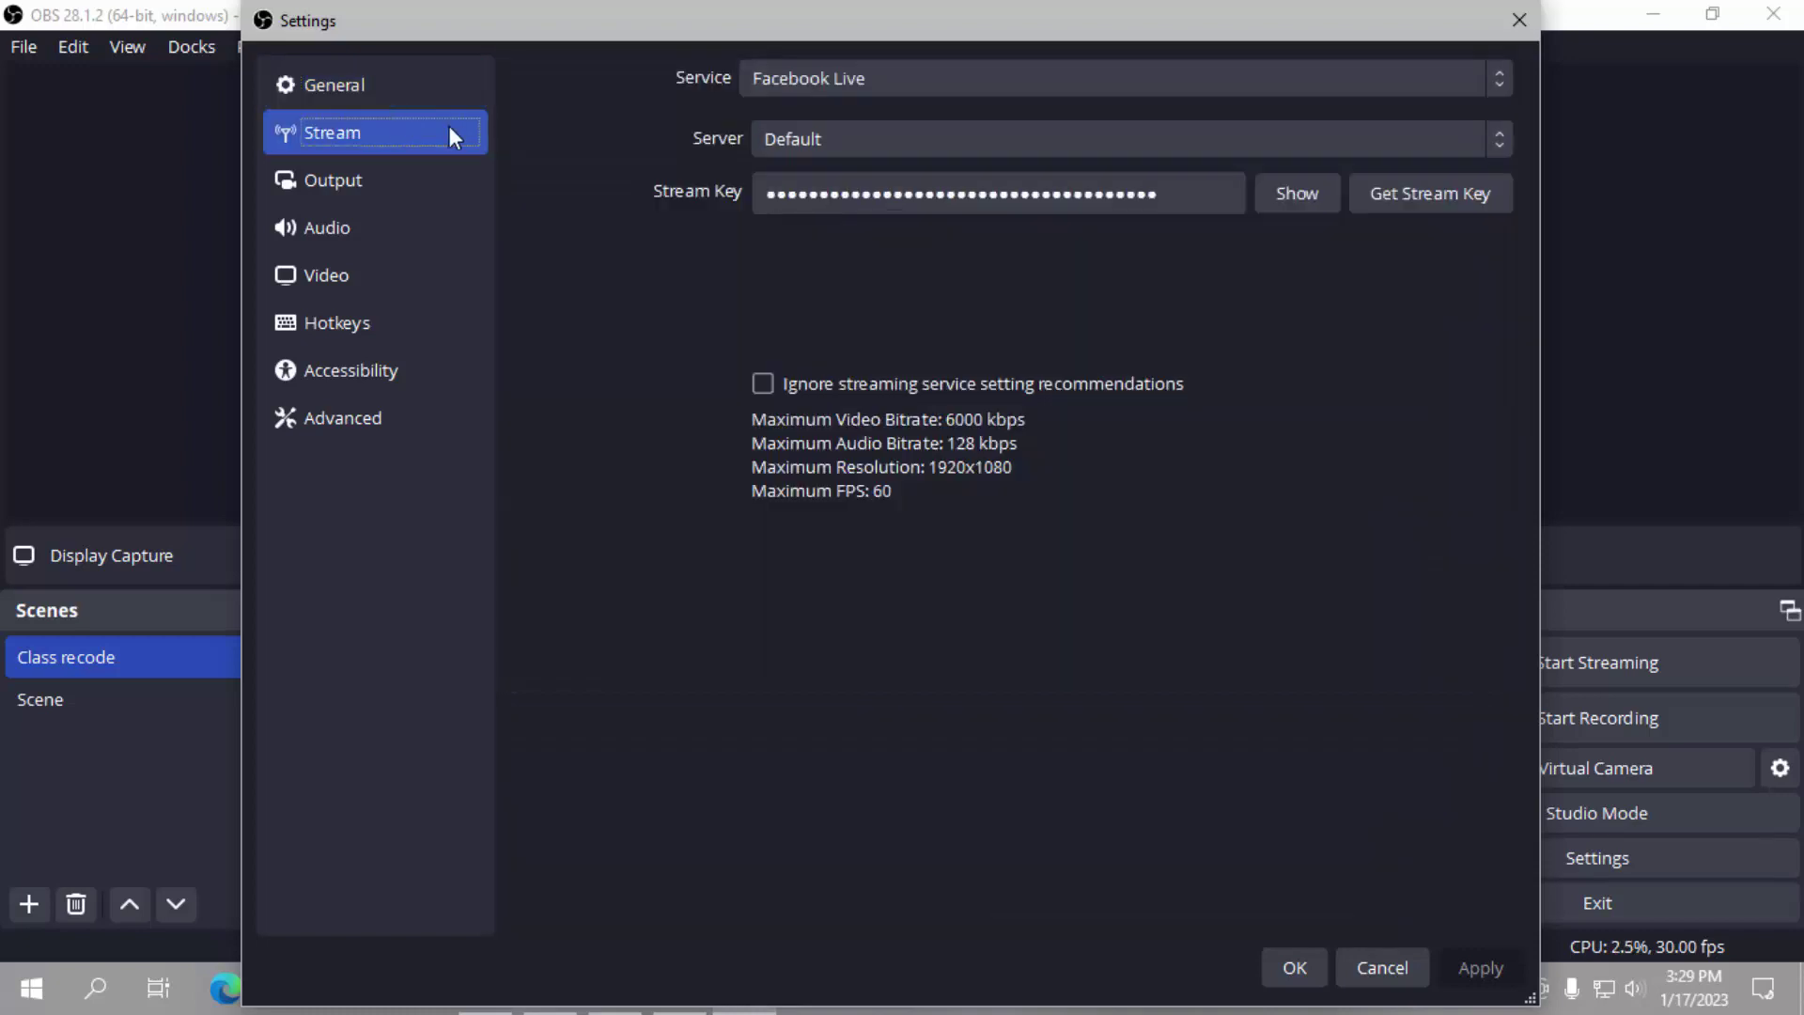
double_click(1021, 190)
key(ctrl+v)
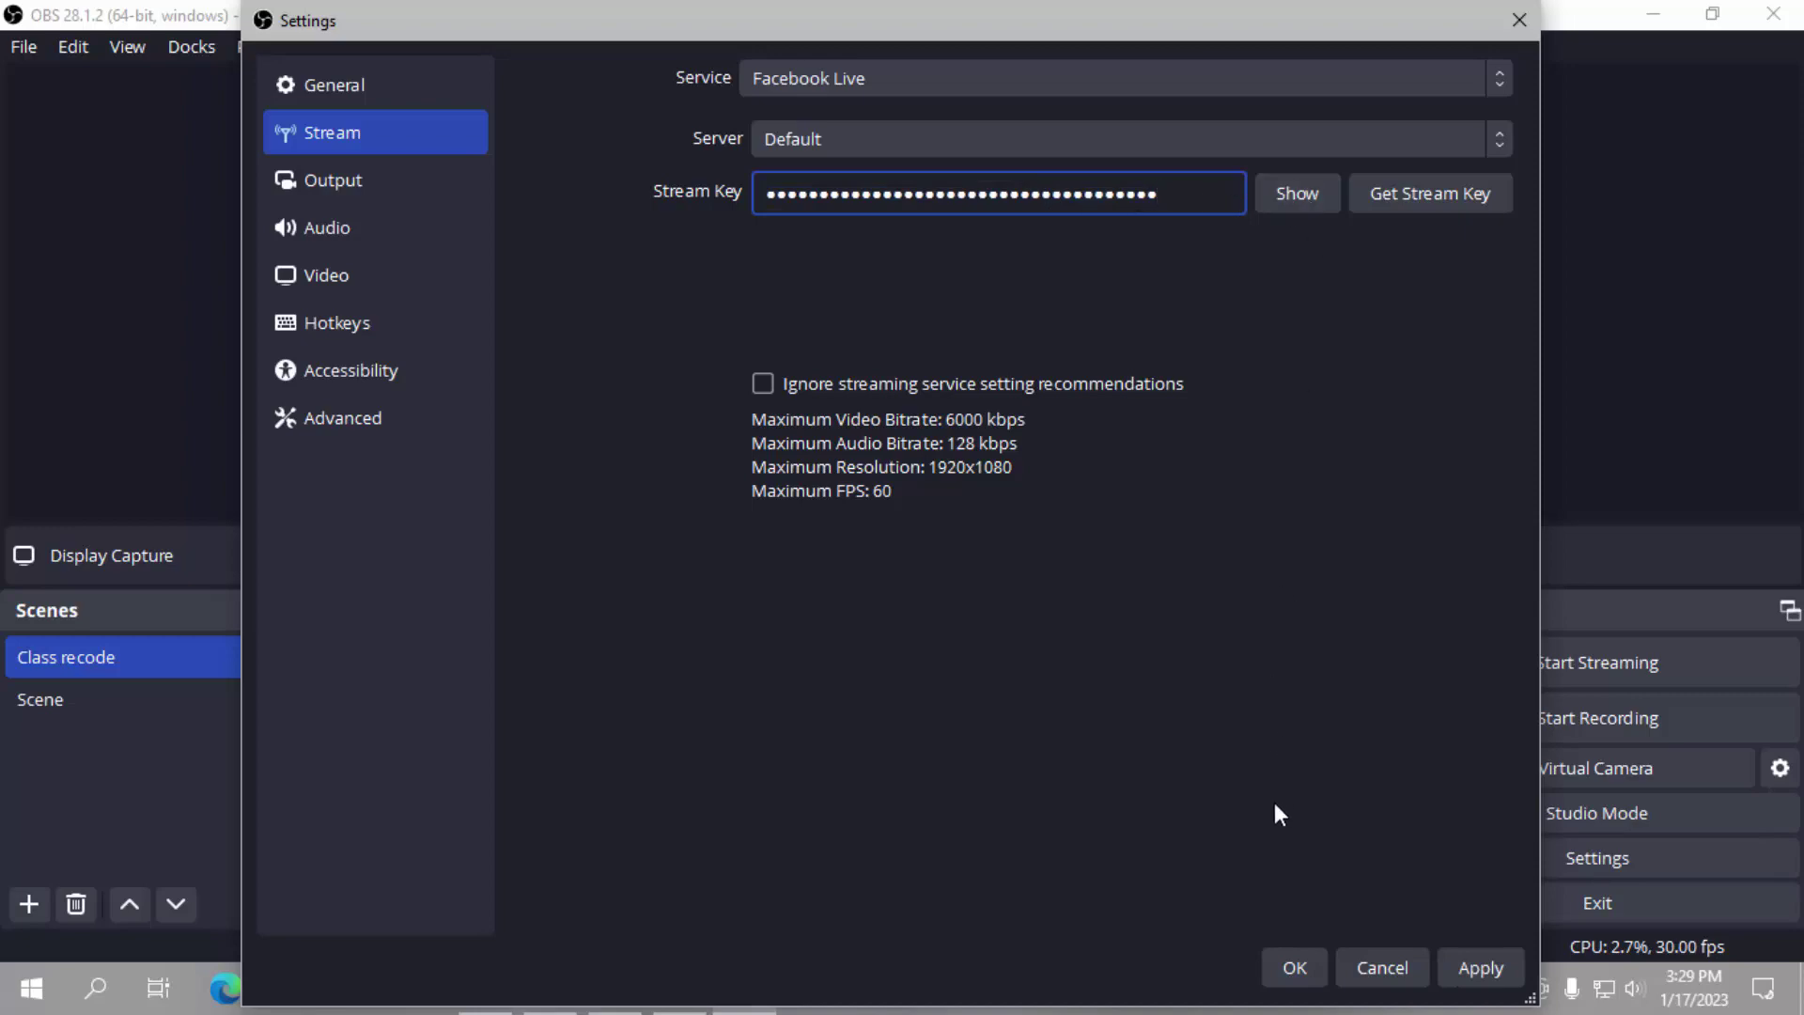
click(1494, 972)
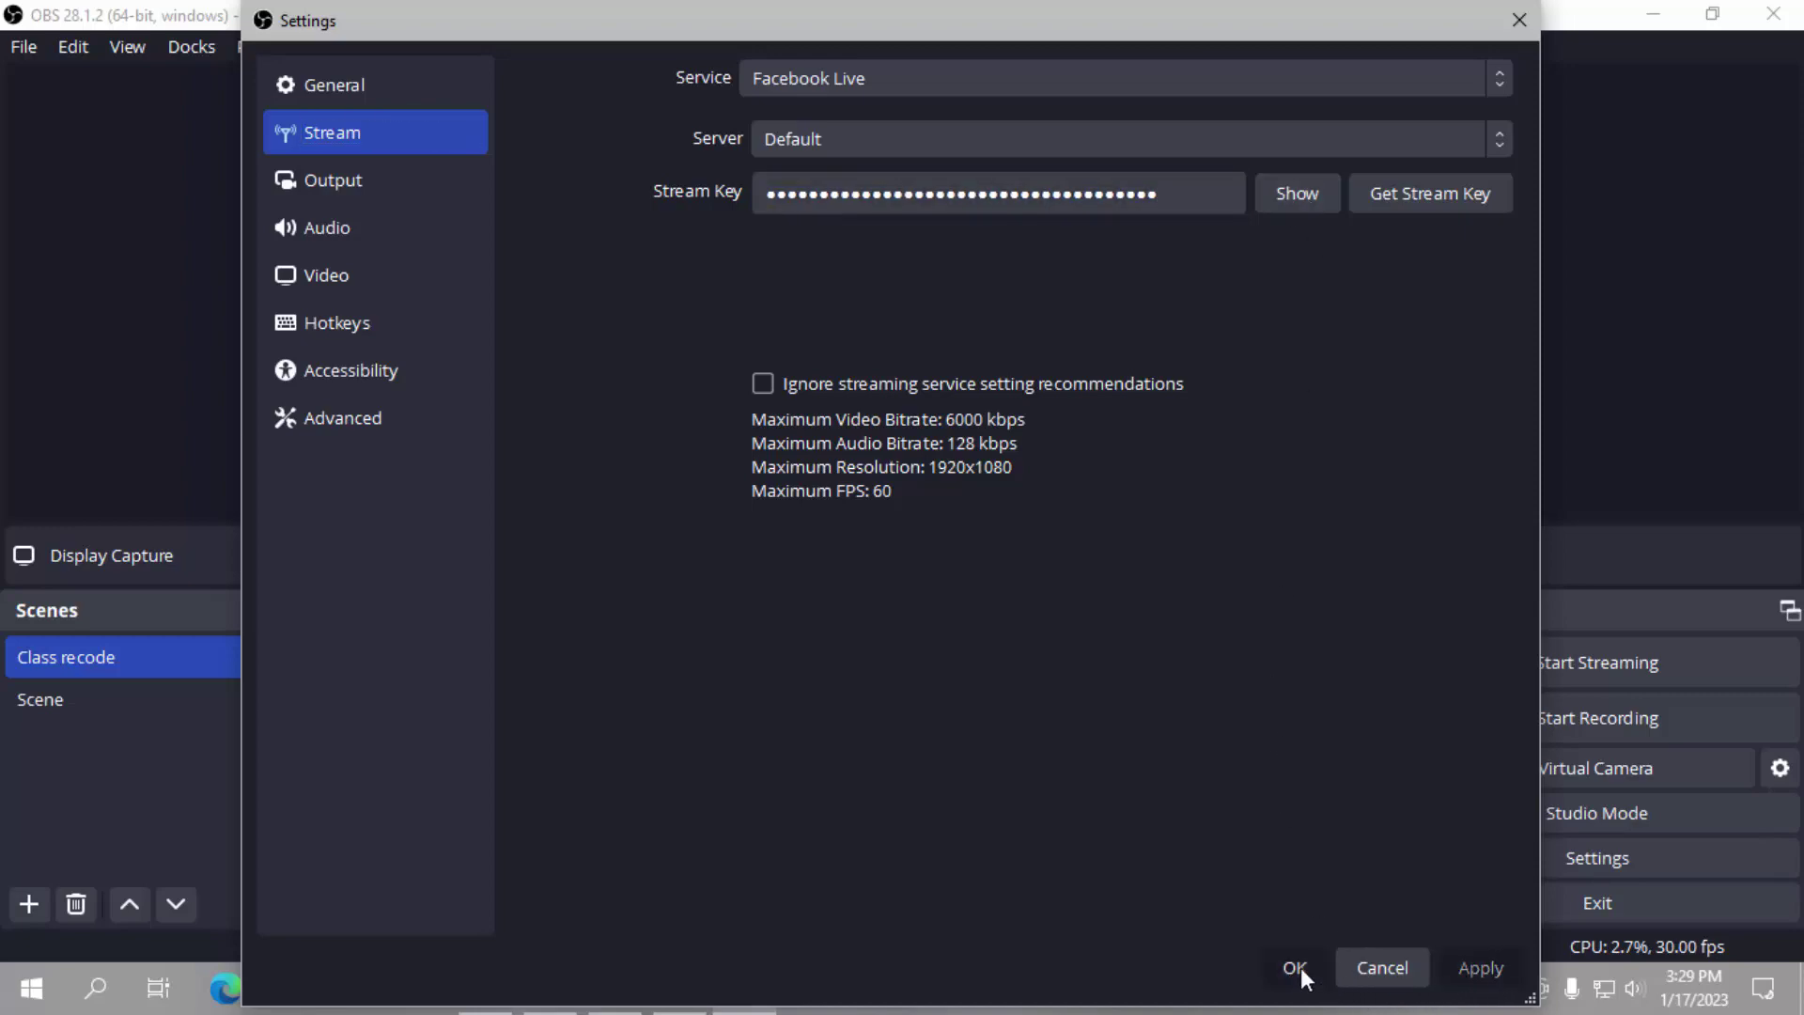
click(1301, 967)
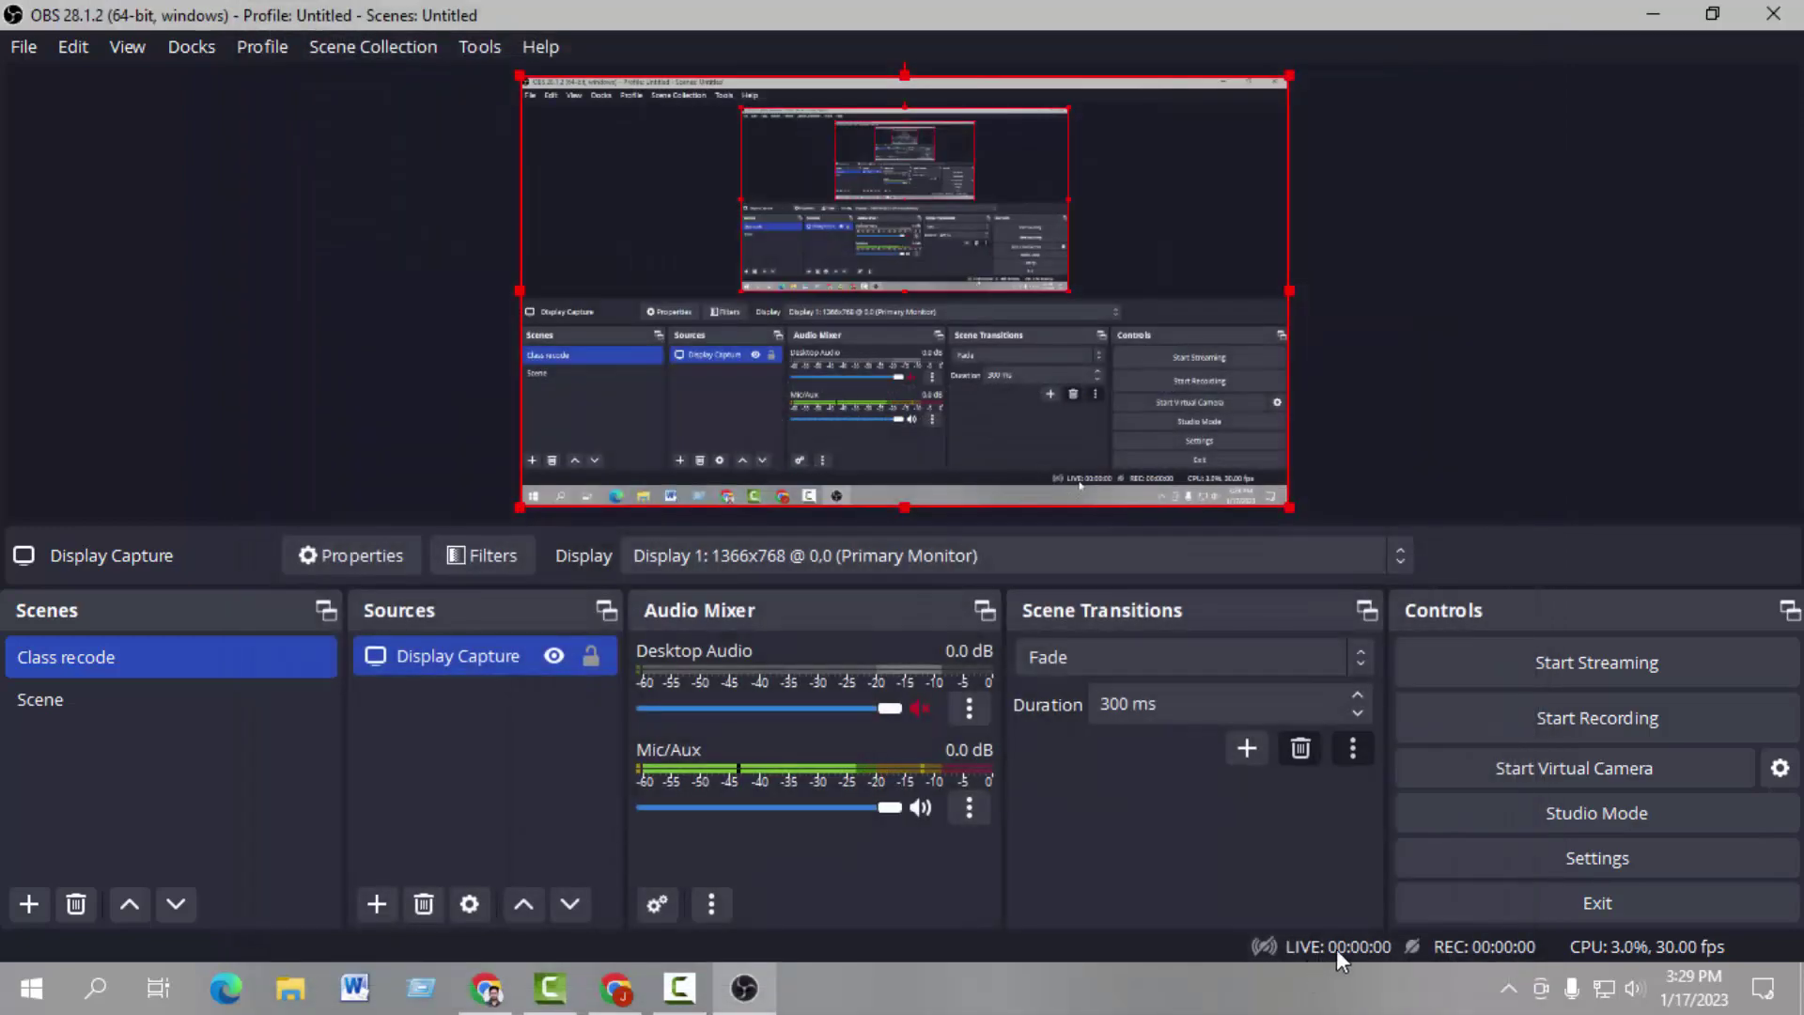
Start streaming the display capture to Facebook Live.
click(1599, 673)
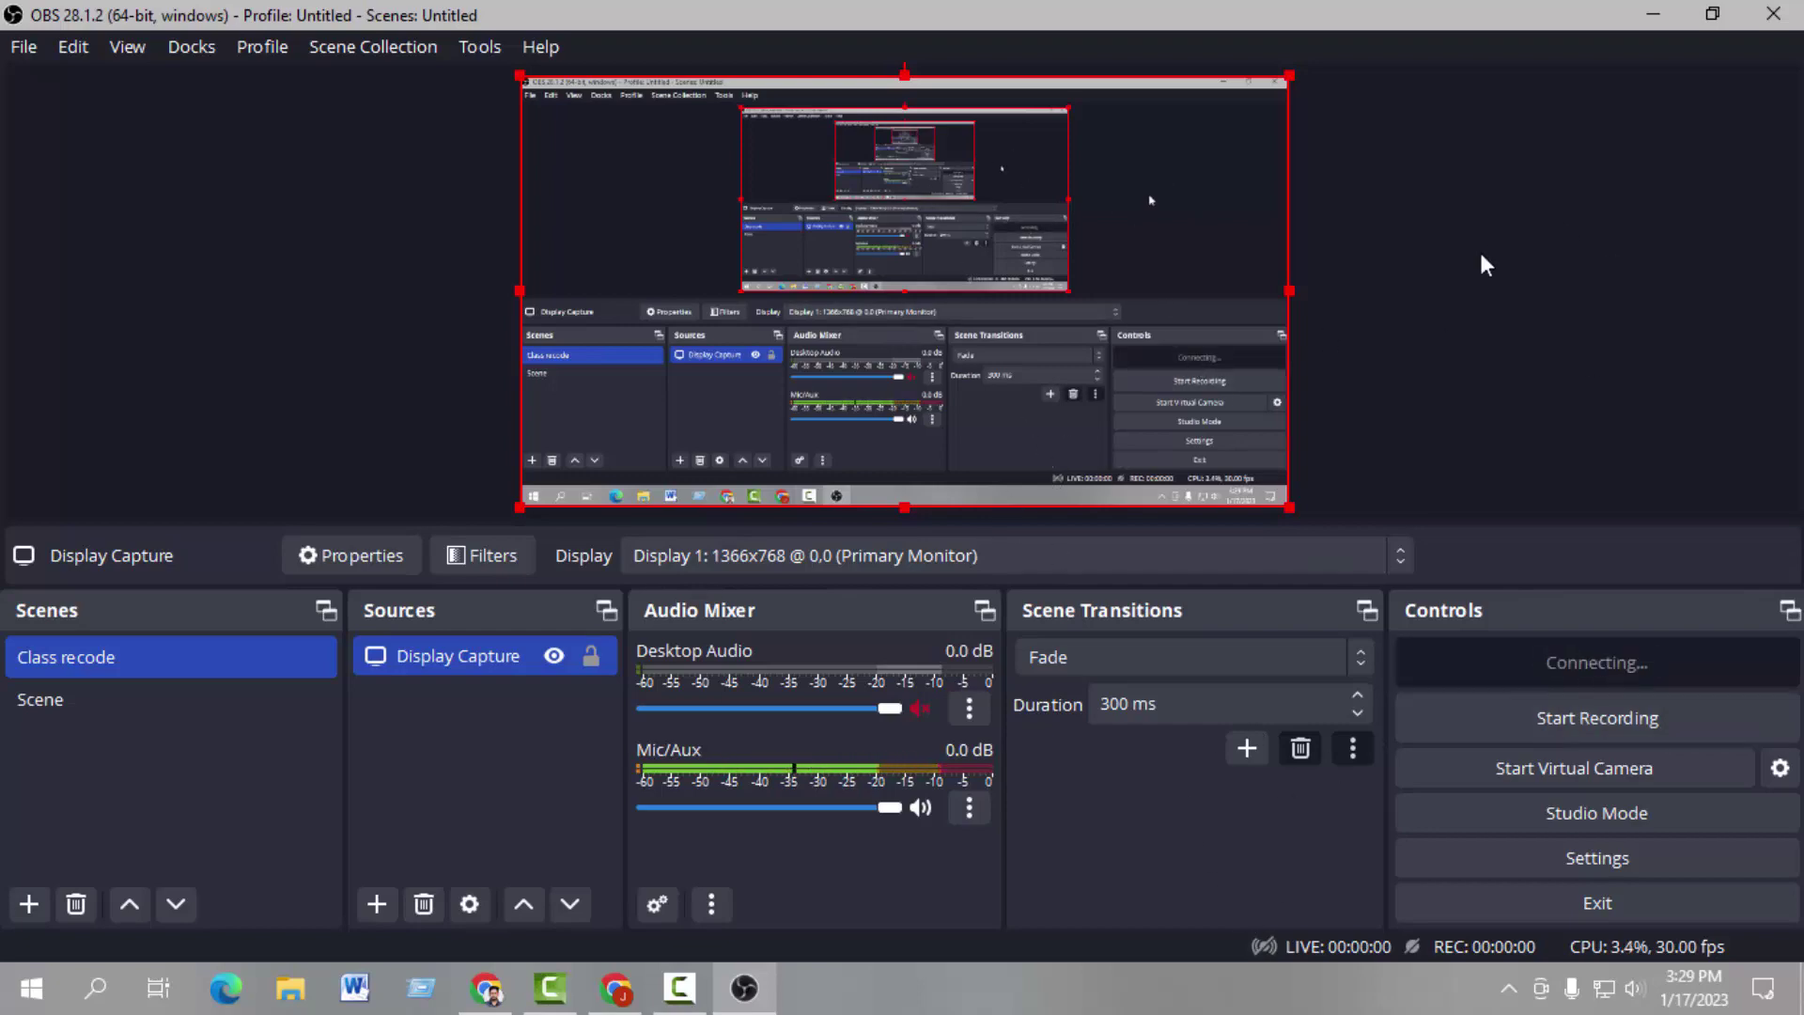